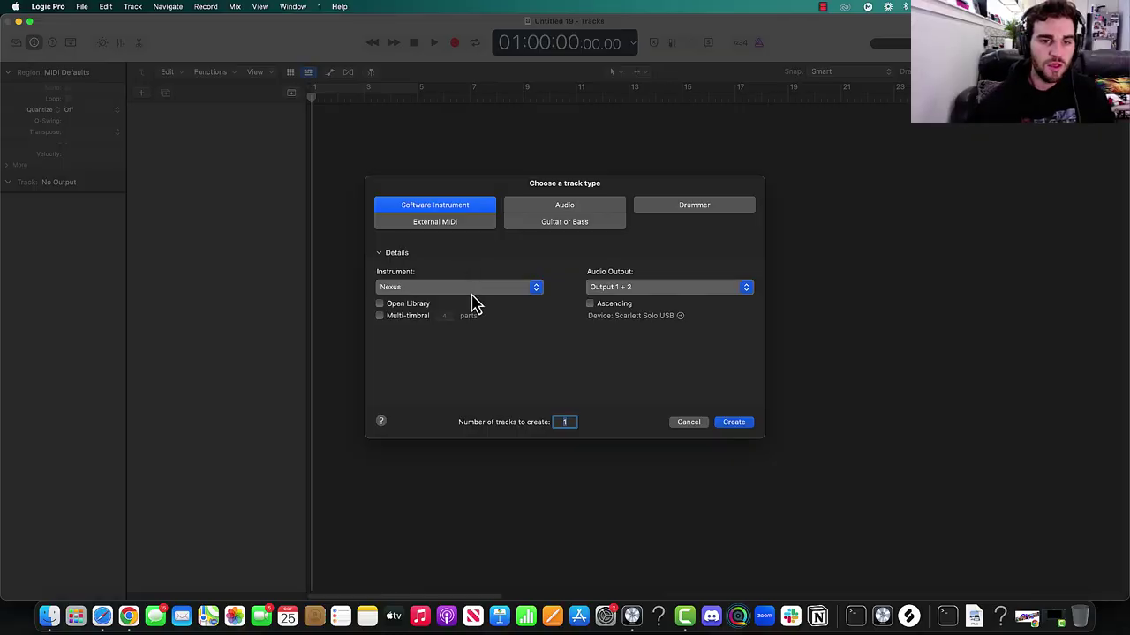
- Create one software instrument track with Scorch as its instrument and shift the plug-in window slightly
left_click(474, 291)
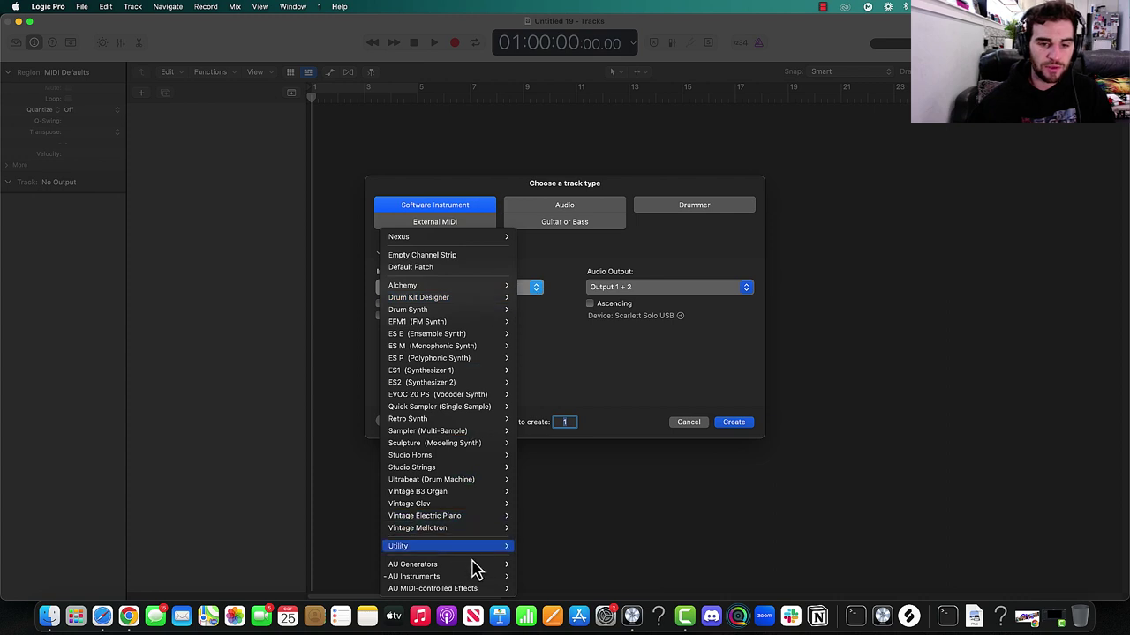
mouse_move(475, 578)
mouse_move(556, 540)
left_click(675, 541)
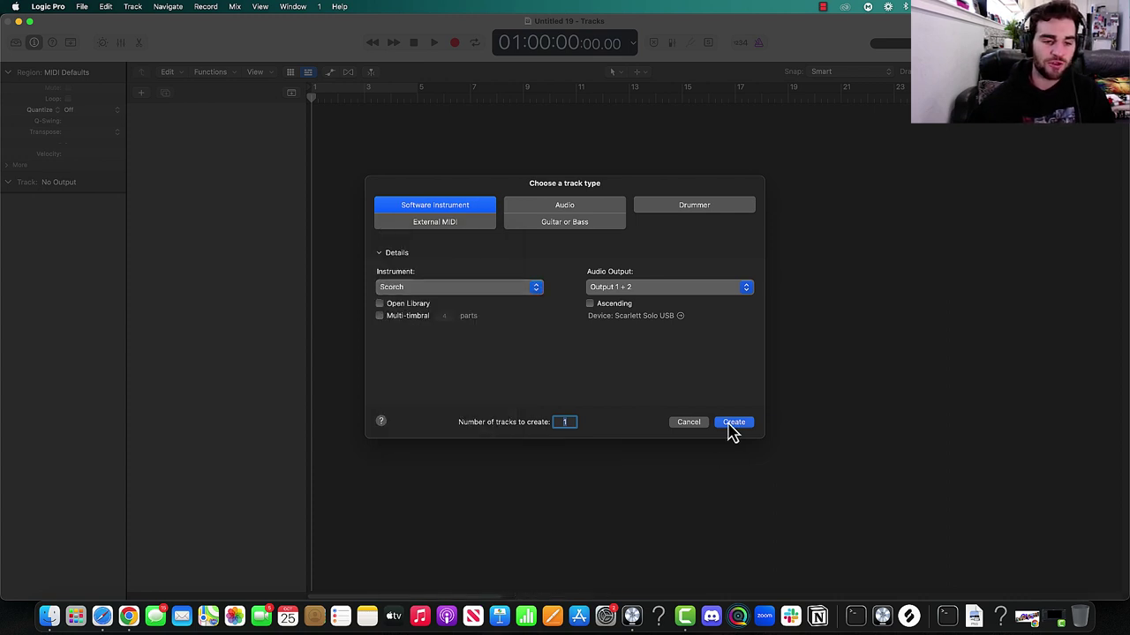
left_click(732, 423)
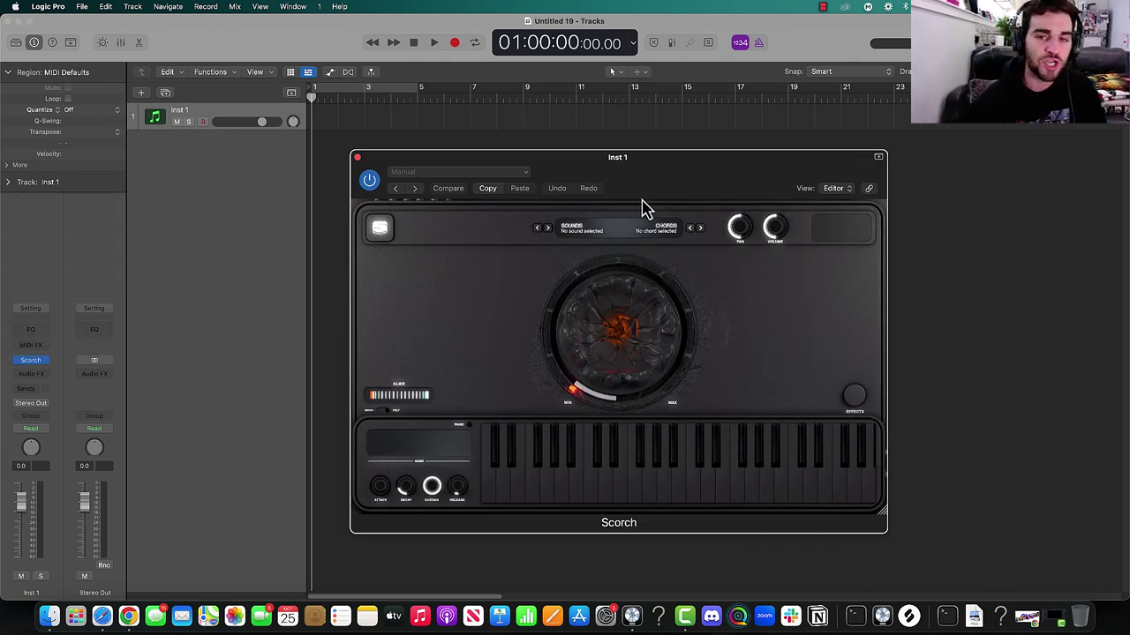
left_click_drag(649, 175, 637, 155)
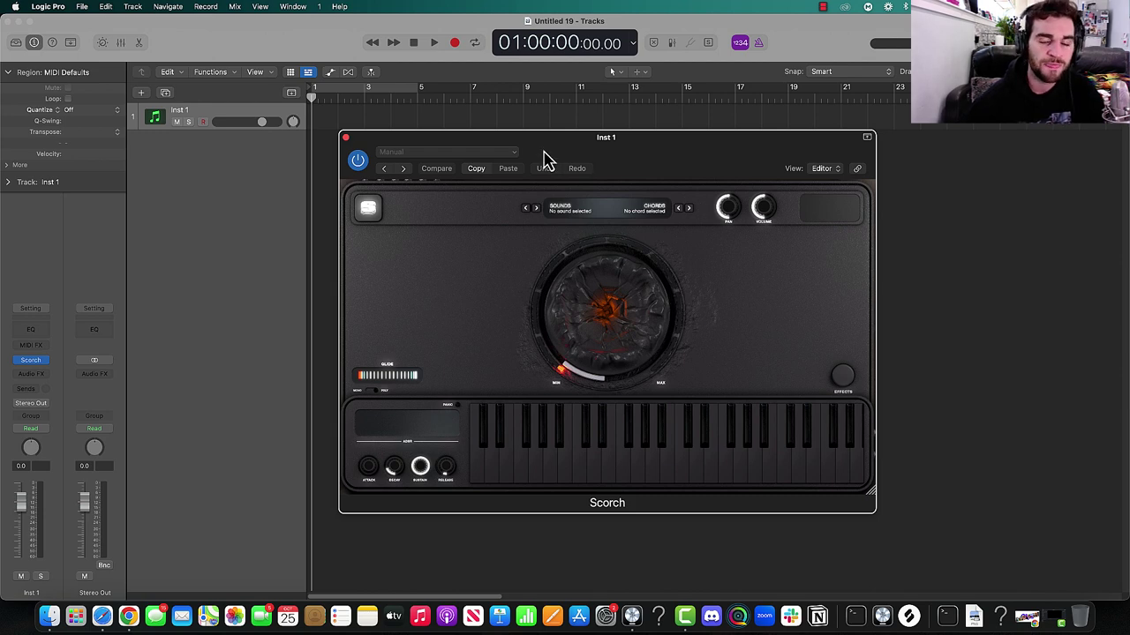
- Look through Scorch's sound and chord lists and load the sound Combination - Amped Memories
left_click(572, 206)
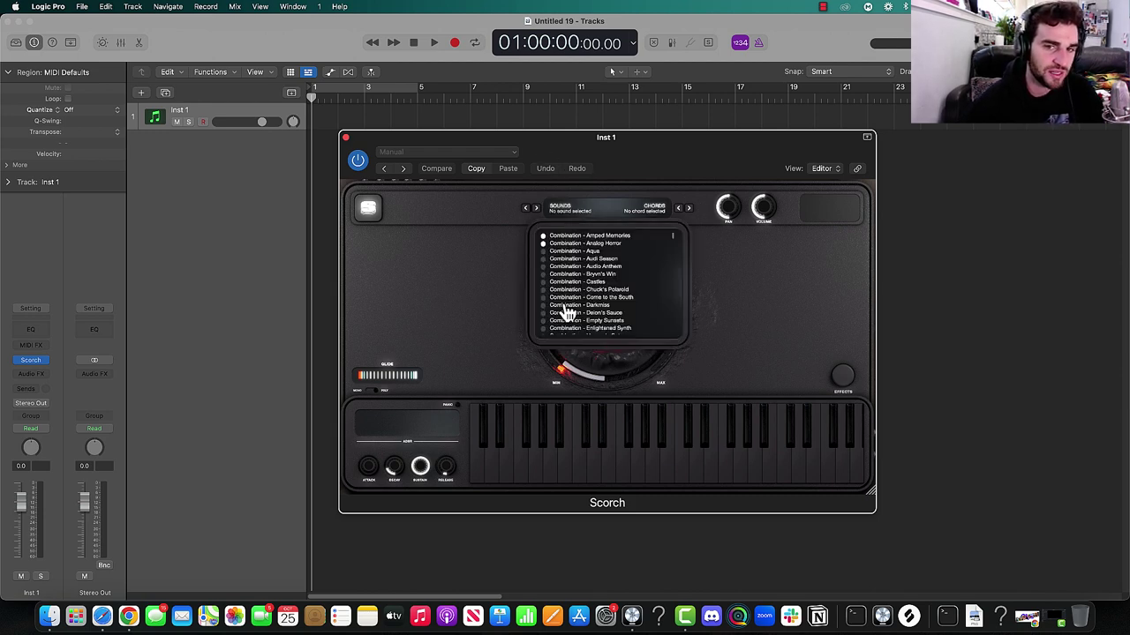
left_click(563, 215)
left_click(657, 210)
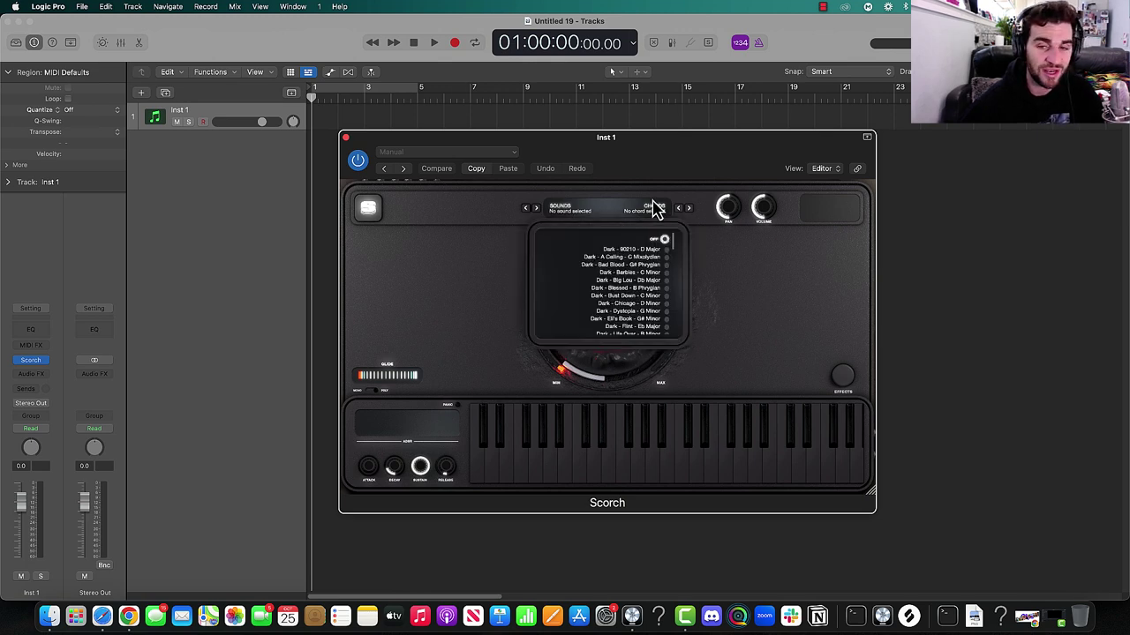
left_click(737, 269)
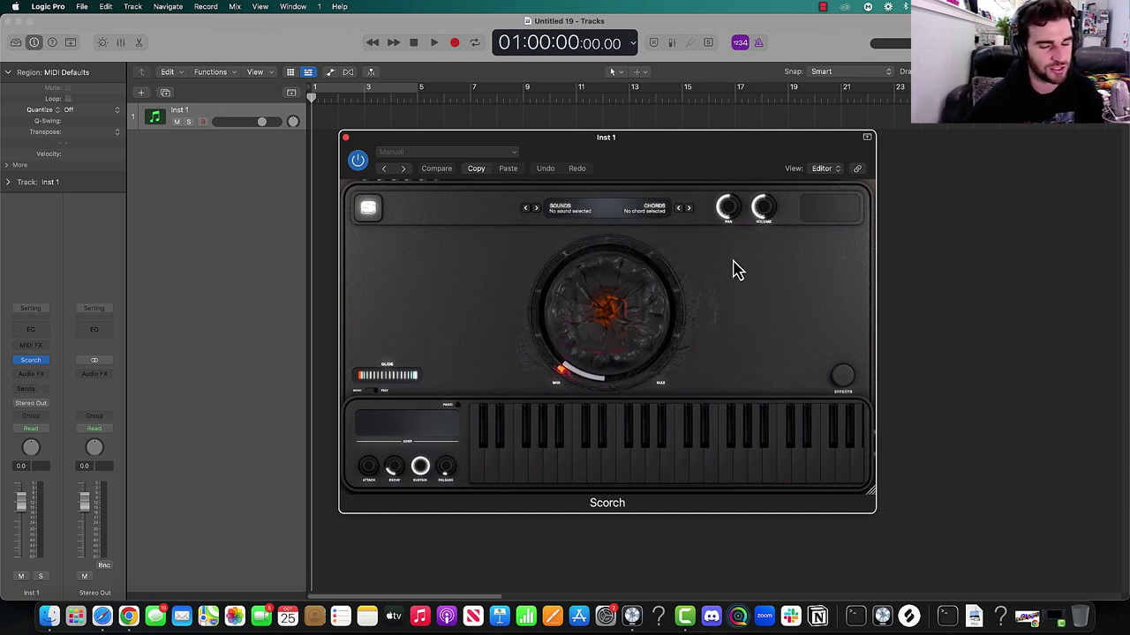
left_click(564, 212)
left_click(597, 245)
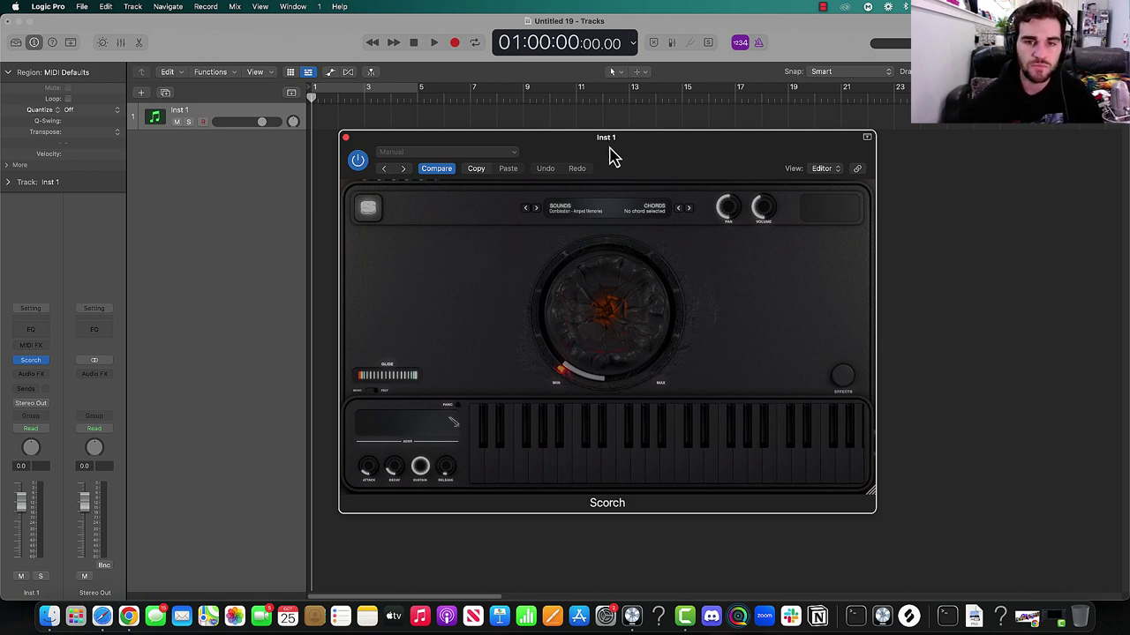
- Open Musical Typing, move the Scorch window clear of its keyboard and play the notes F, E and G
left_click_drag(608, 147, 562, 68)
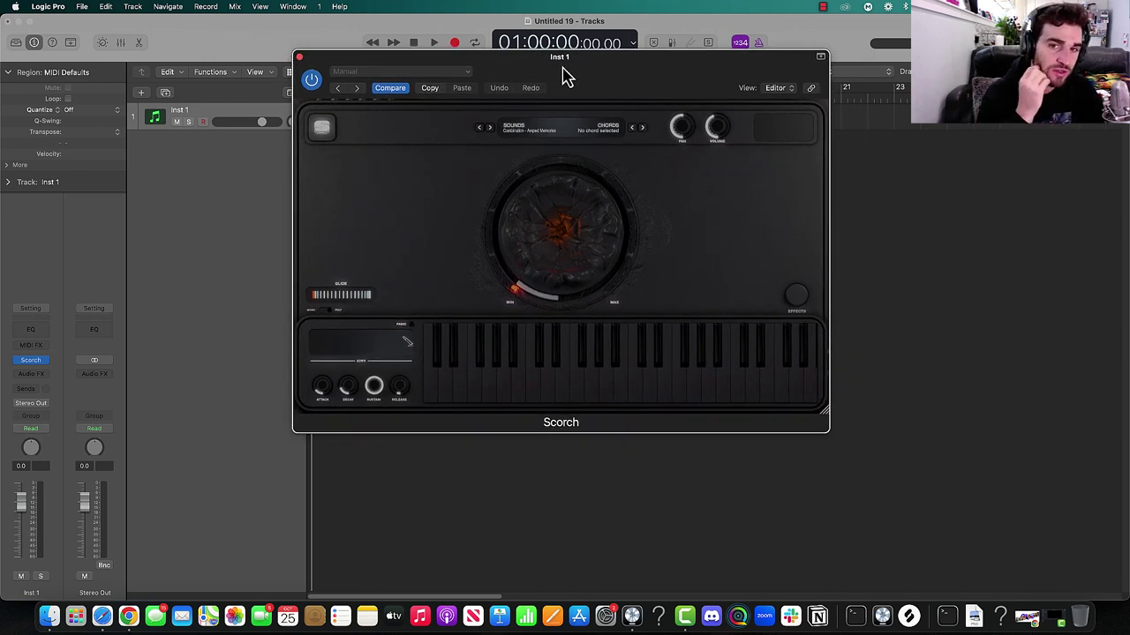
left_click_drag(556, 70, 580, 97)
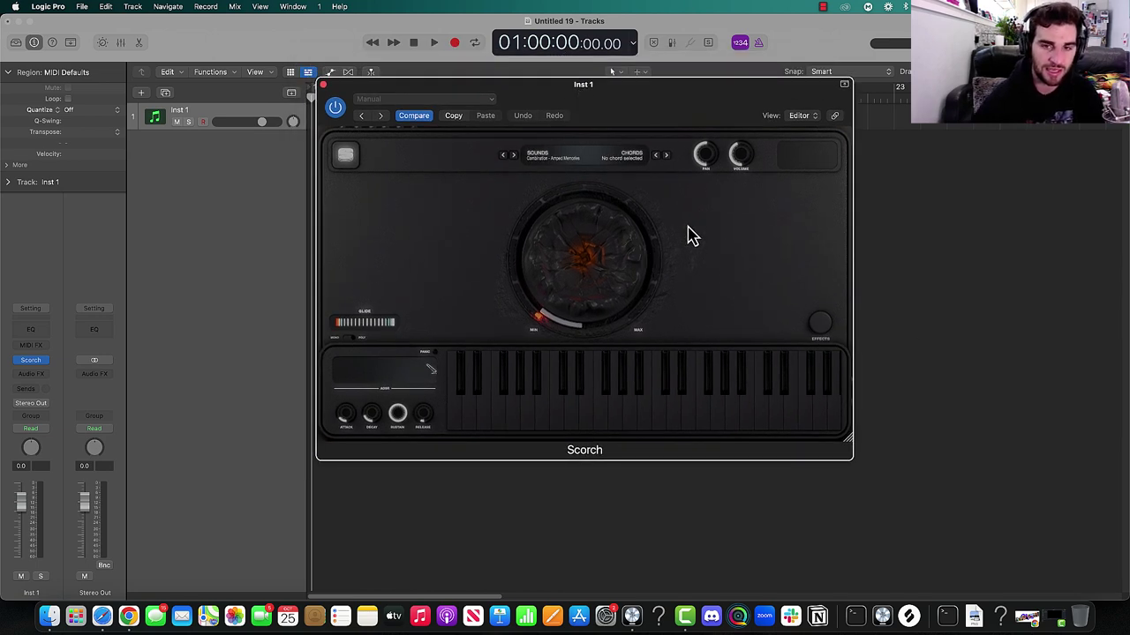
key("super+k")
key("f")
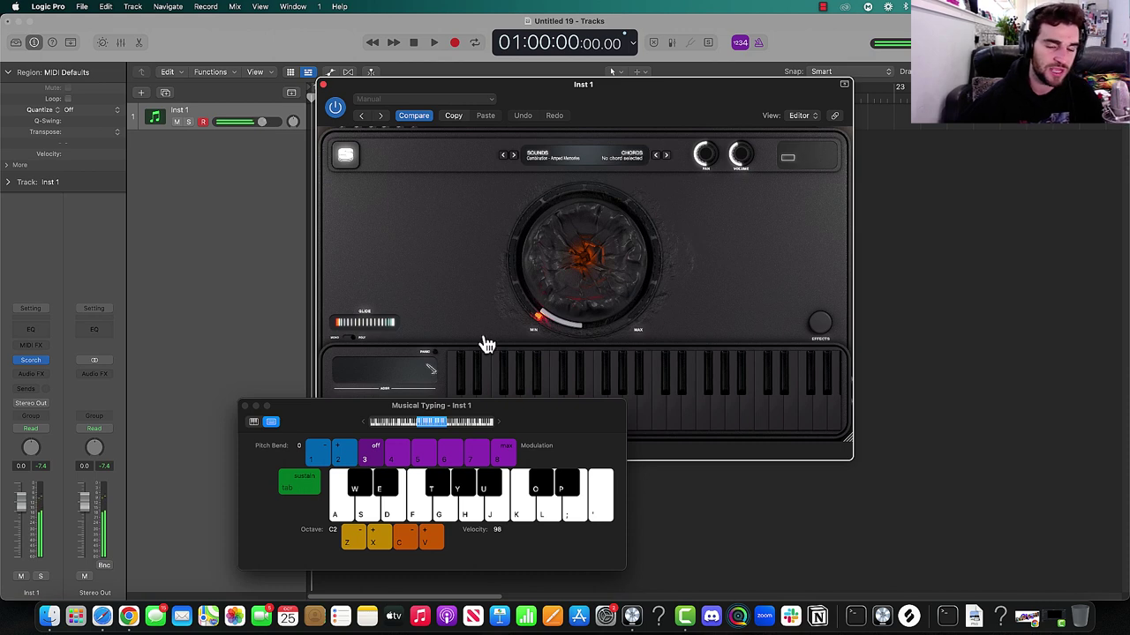
left_click_drag(607, 100, 515, 82)
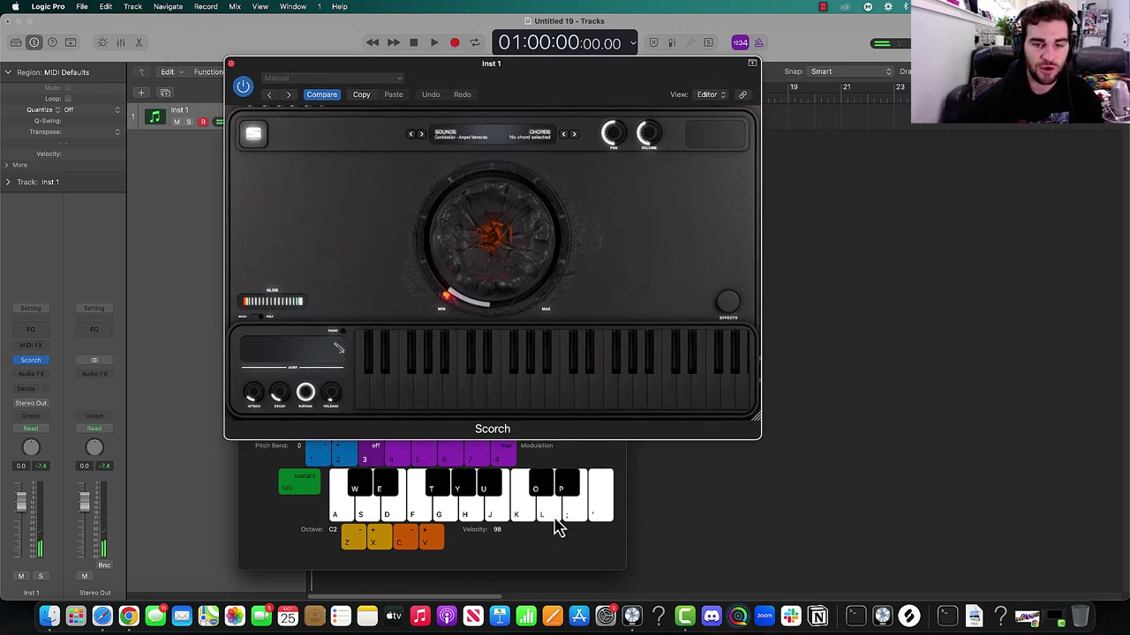
key("f")
key("d")
key("g")
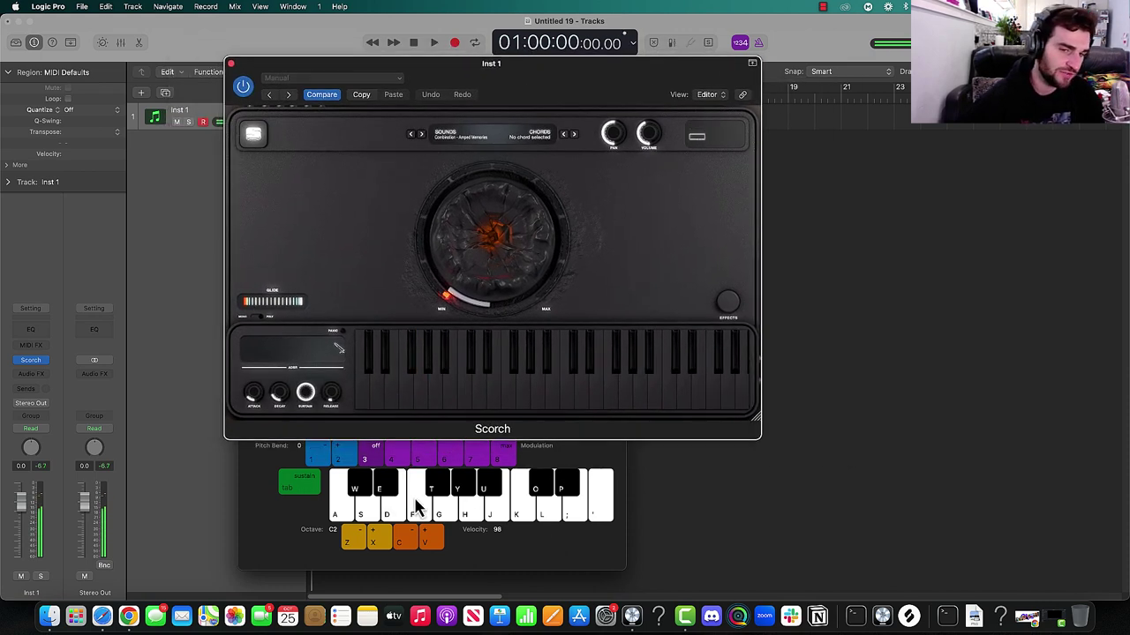
left_click(417, 508)
- Check Scorch's list of chord sets while playing a single F note
left_click(539, 141)
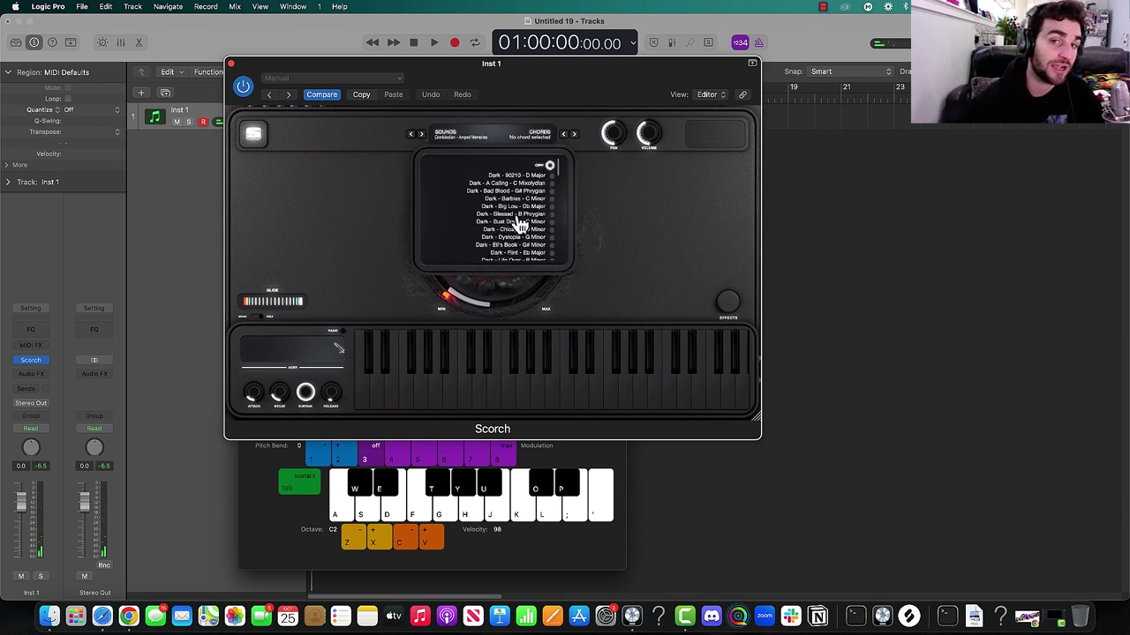
key("f")
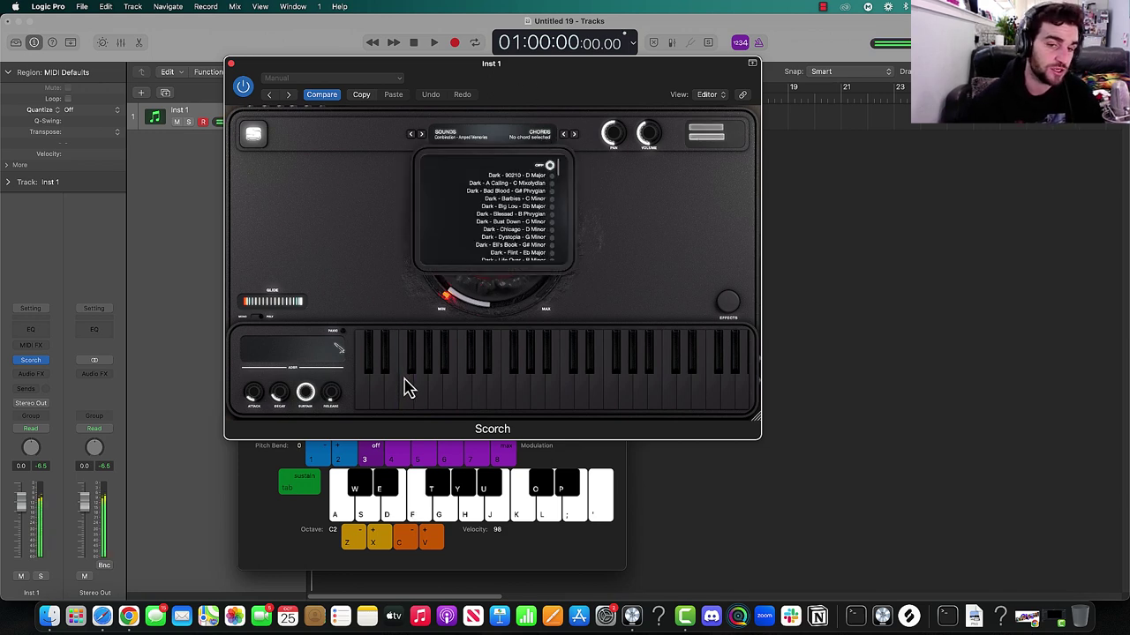
left_click(544, 140)
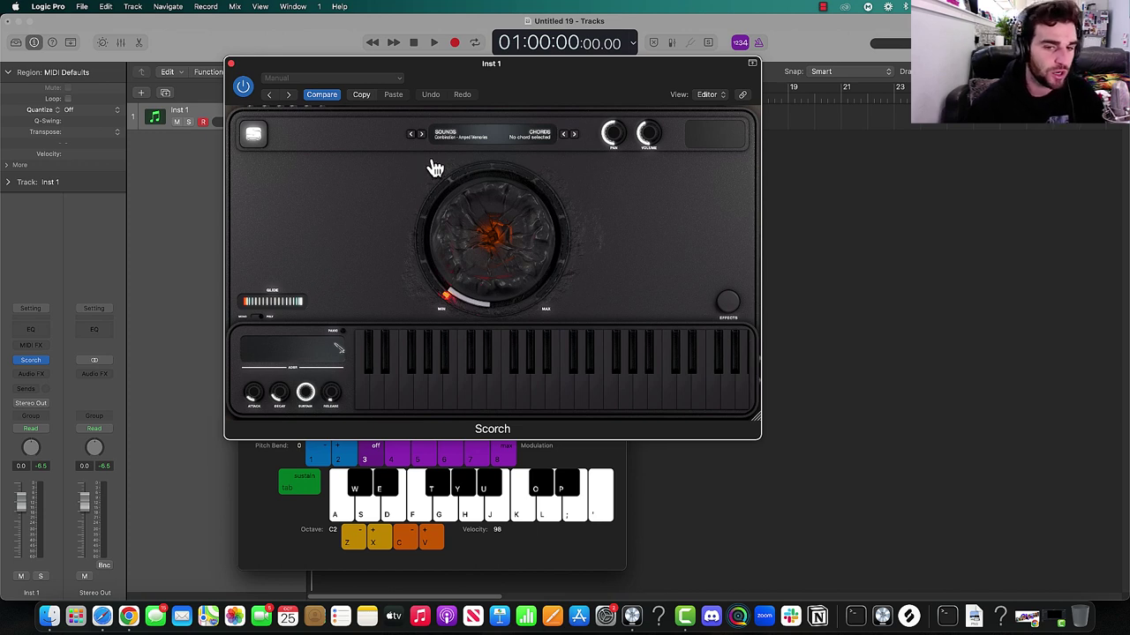
- Audition the sound with the notes F, G and E while raising Scorch's central dial to about halfway
key("f")
key("f")
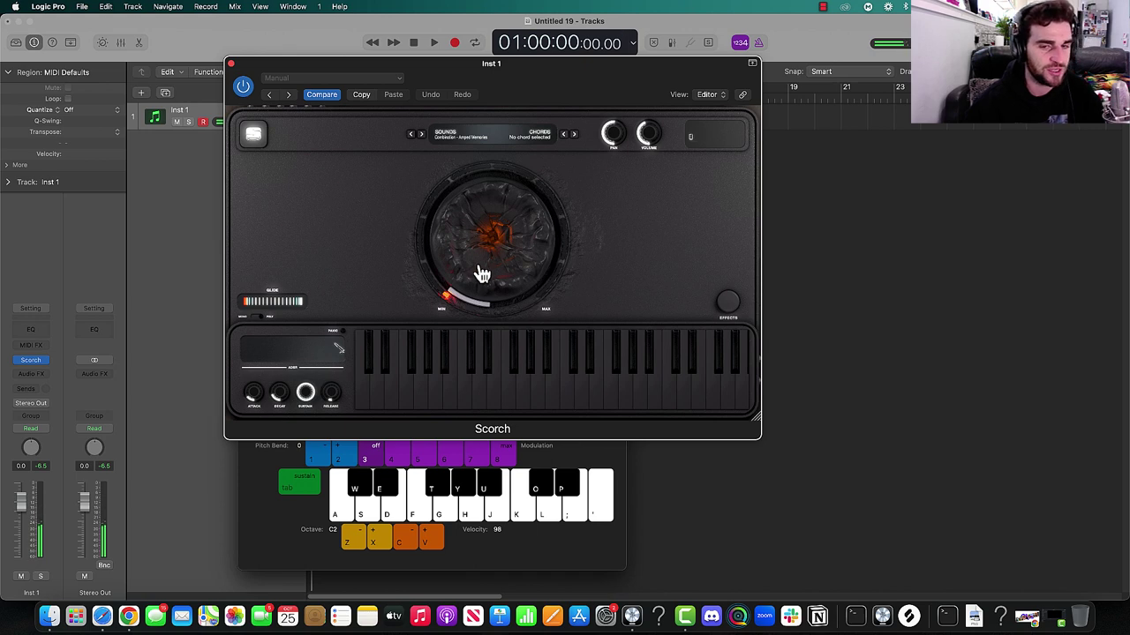
key("f")
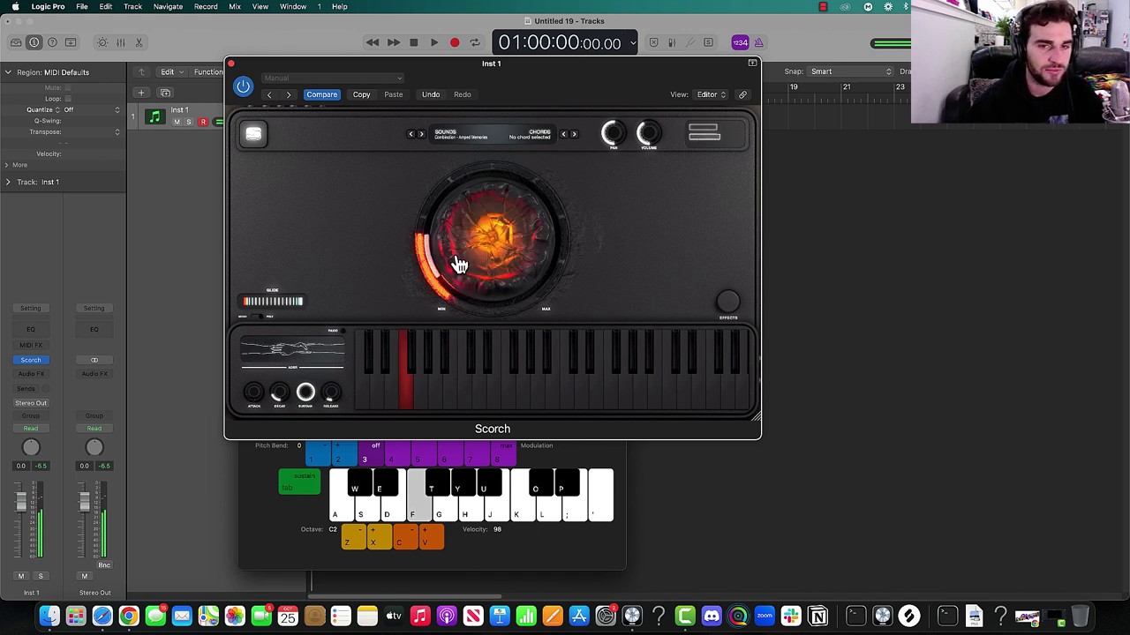
key("f")
key("g")
key("d")
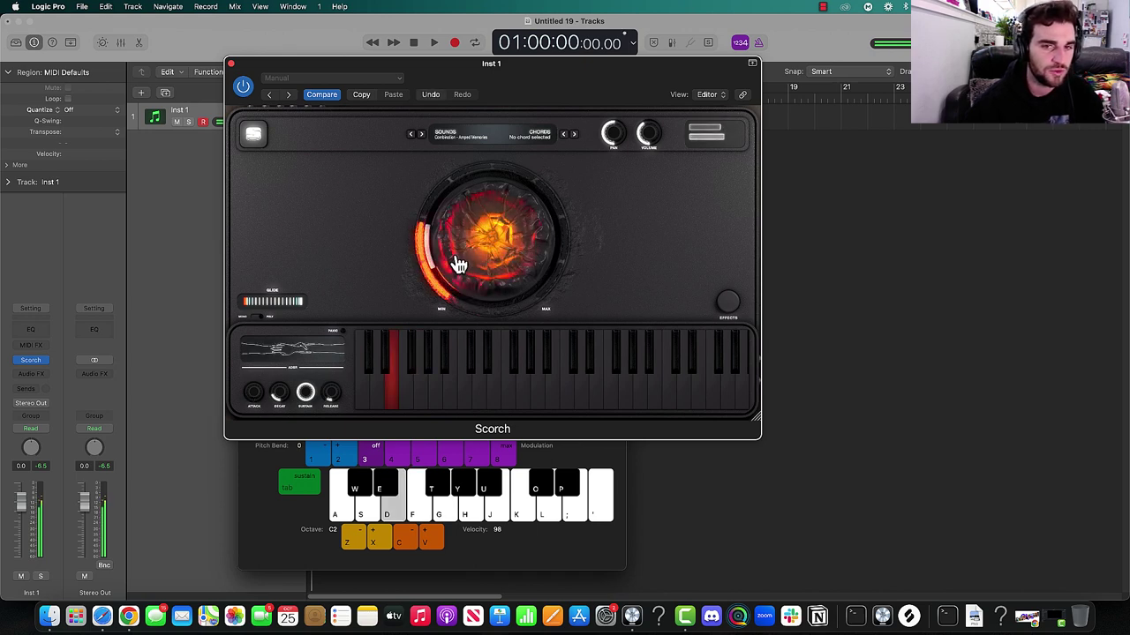
key("f")
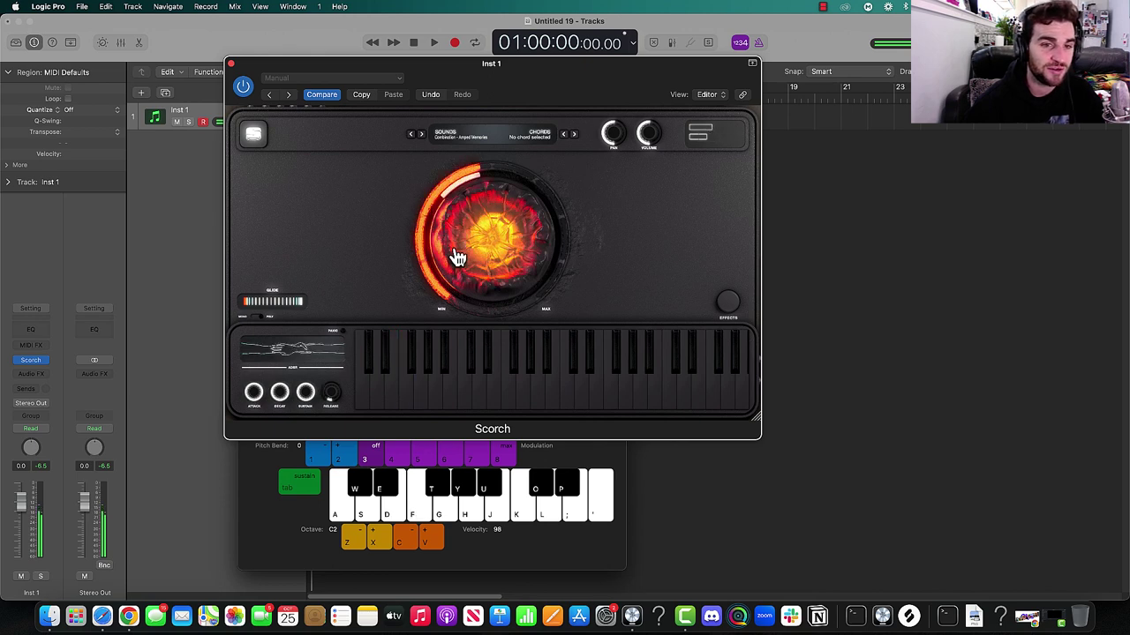
key("d")
key("g")
- Turn Scorch's central dial down to minimum while playing the notes A, D, F, E and G
left_click_drag(451, 255, 522, 488)
key("h")
key("s")
key("f")
key("d")
key("g")
key("d")
key("g")
key("g")
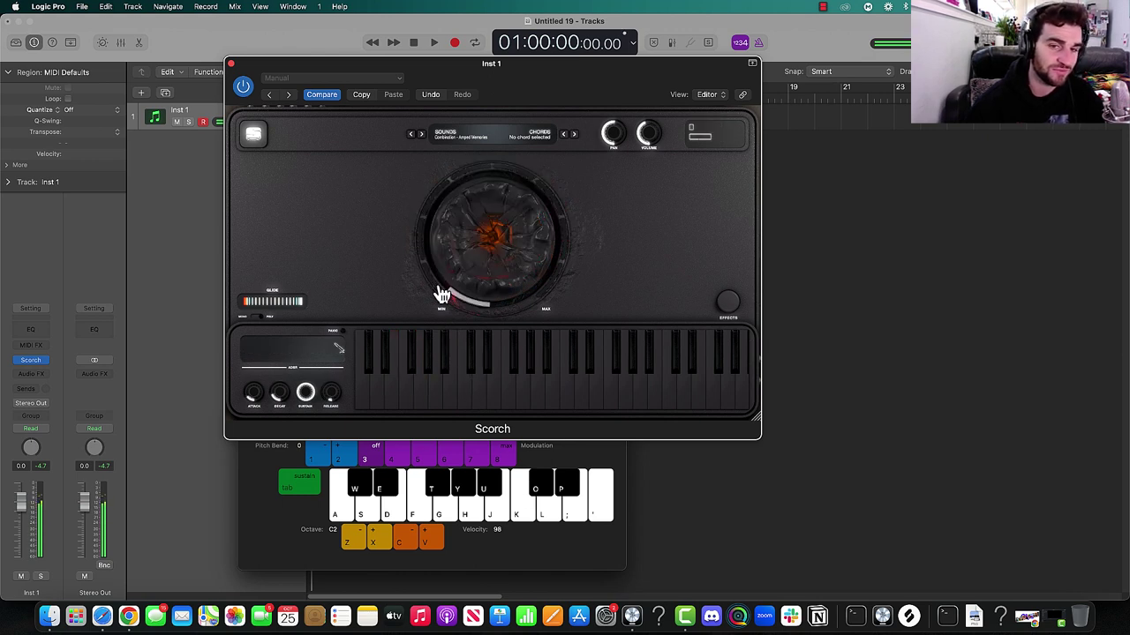
- Play a few F notes with chords off and load the chord set Dark - 90210 - D Major
left_click(536, 141)
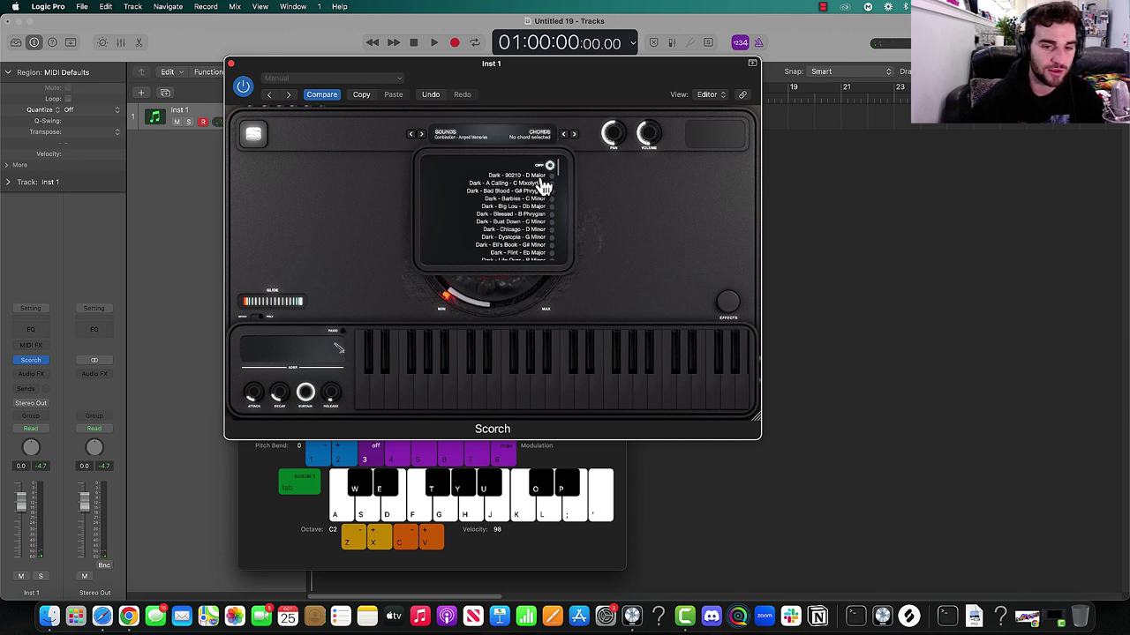
key("f")
key("f")
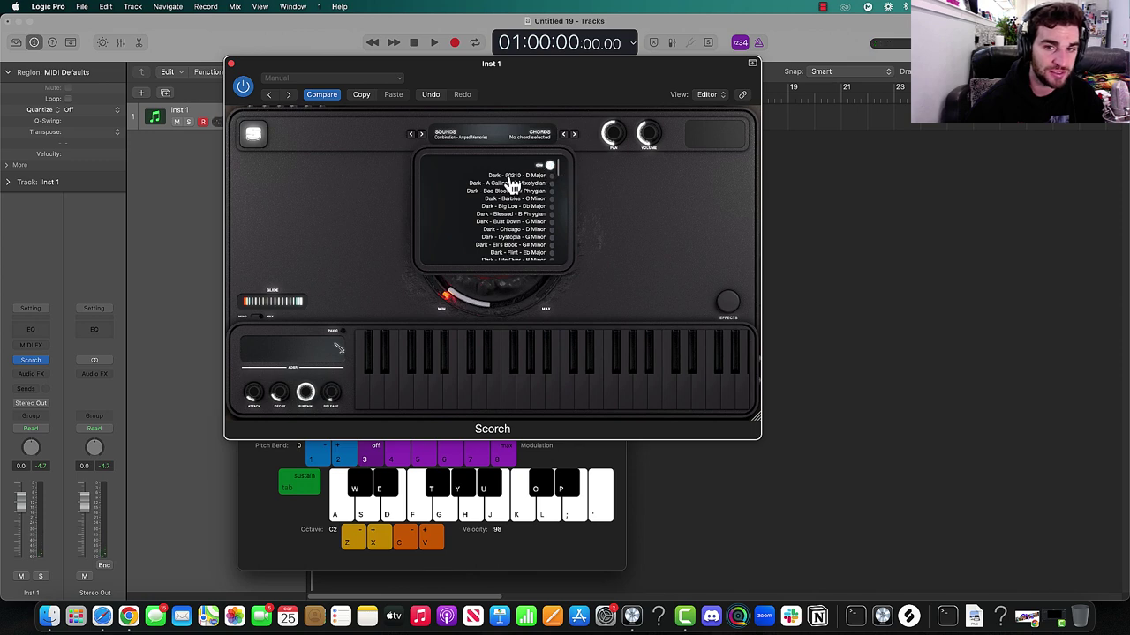
key("f")
key("f")
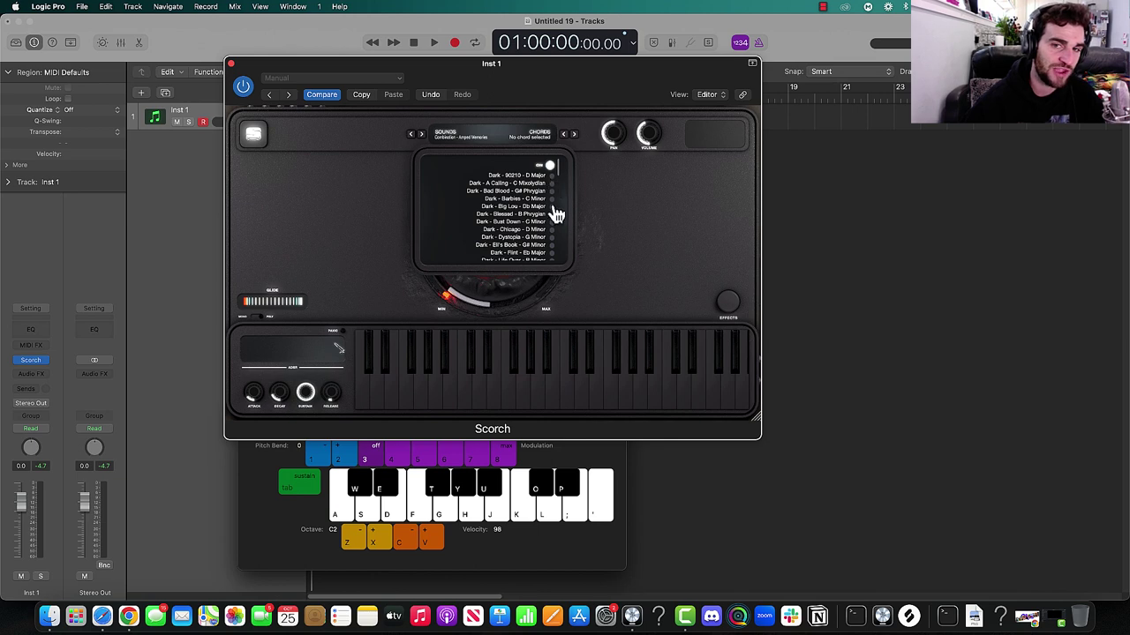
left_click(515, 174)
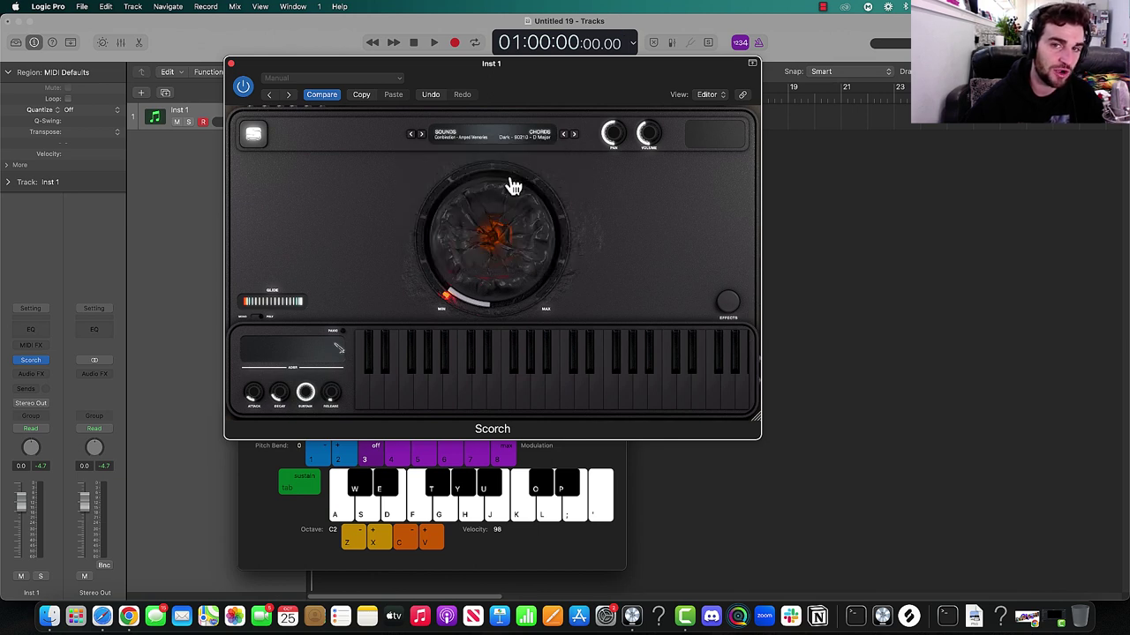
- Audition the loaded chord set by playing the single notes F, G and A
key("f")
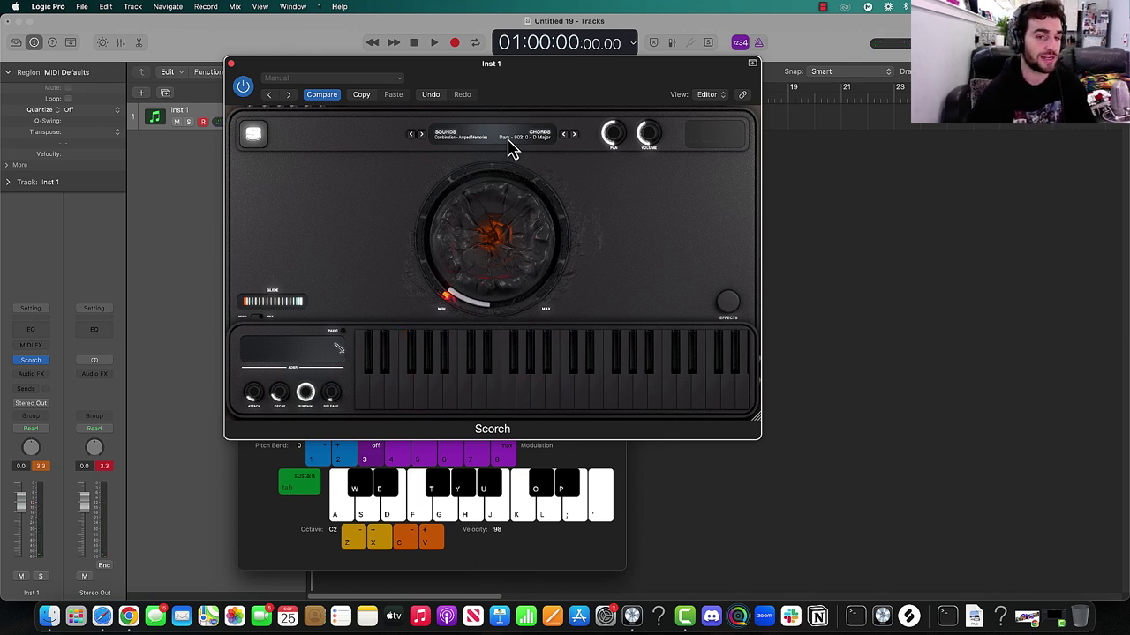
key("f")
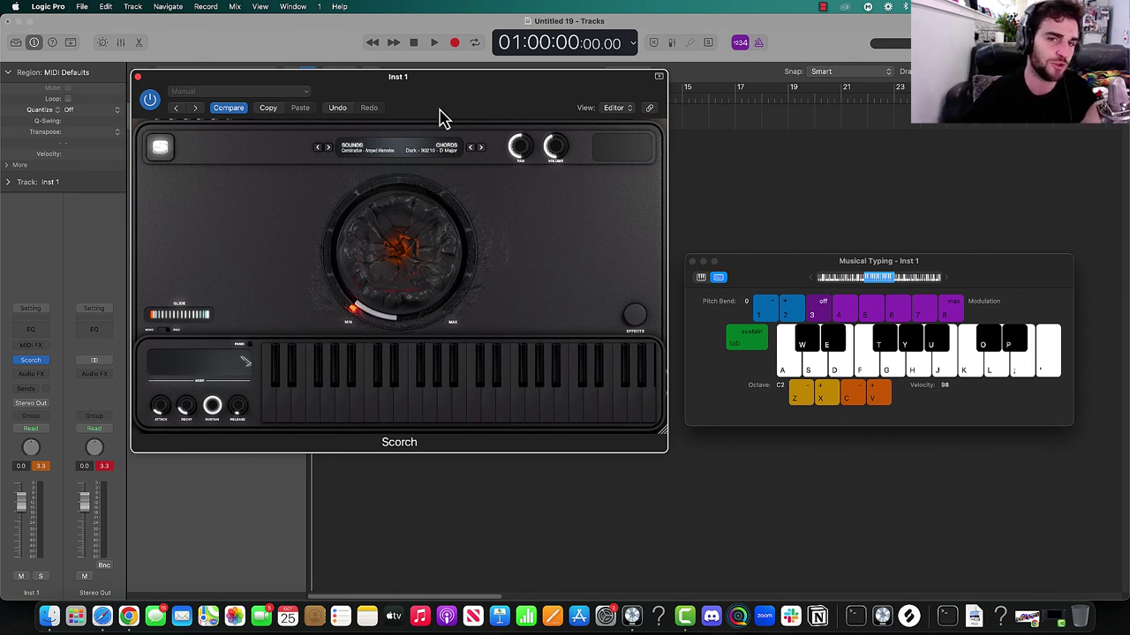
key("f")
key("g")
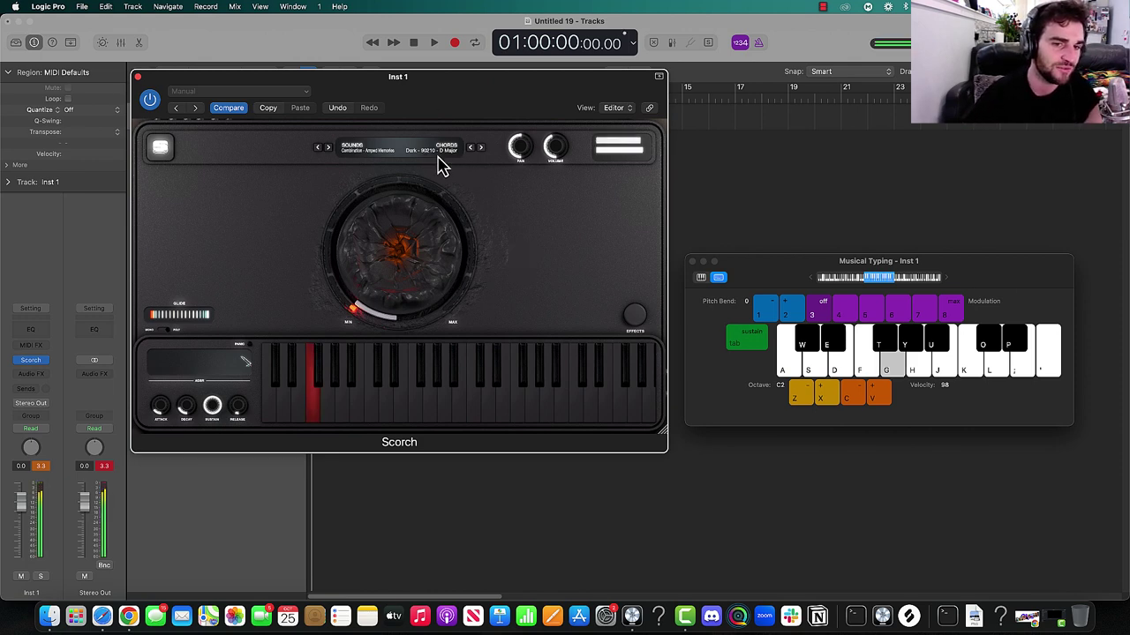
key("h")
key("f")
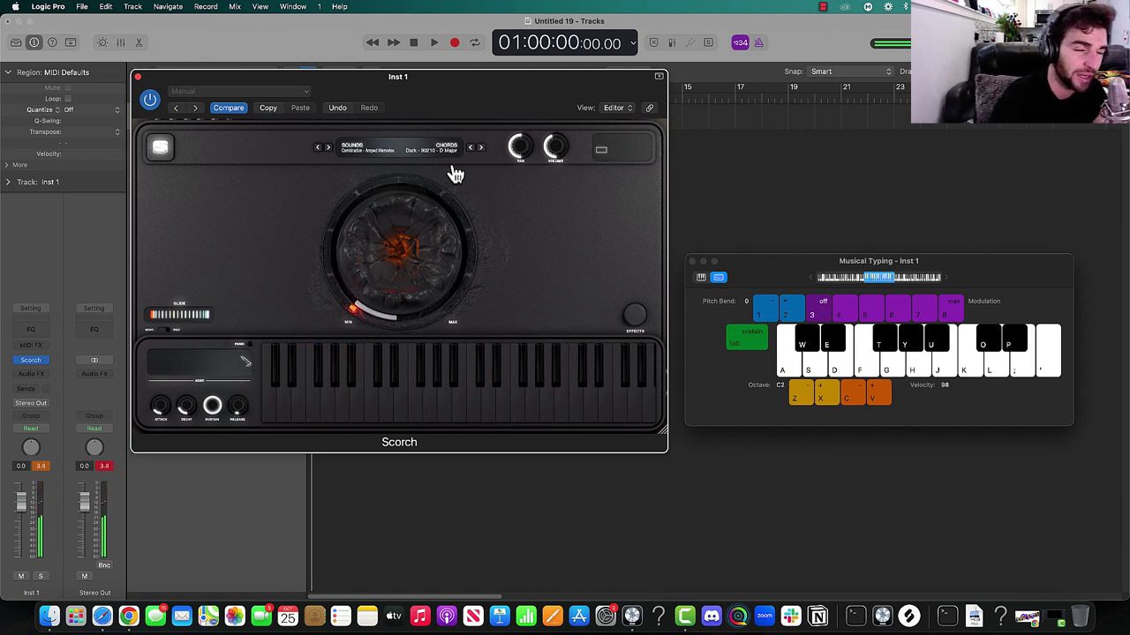
- Arrange the Scorch and Musical Typing windows side by side without overlap
left_click_drag(408, 98, 659, 169)
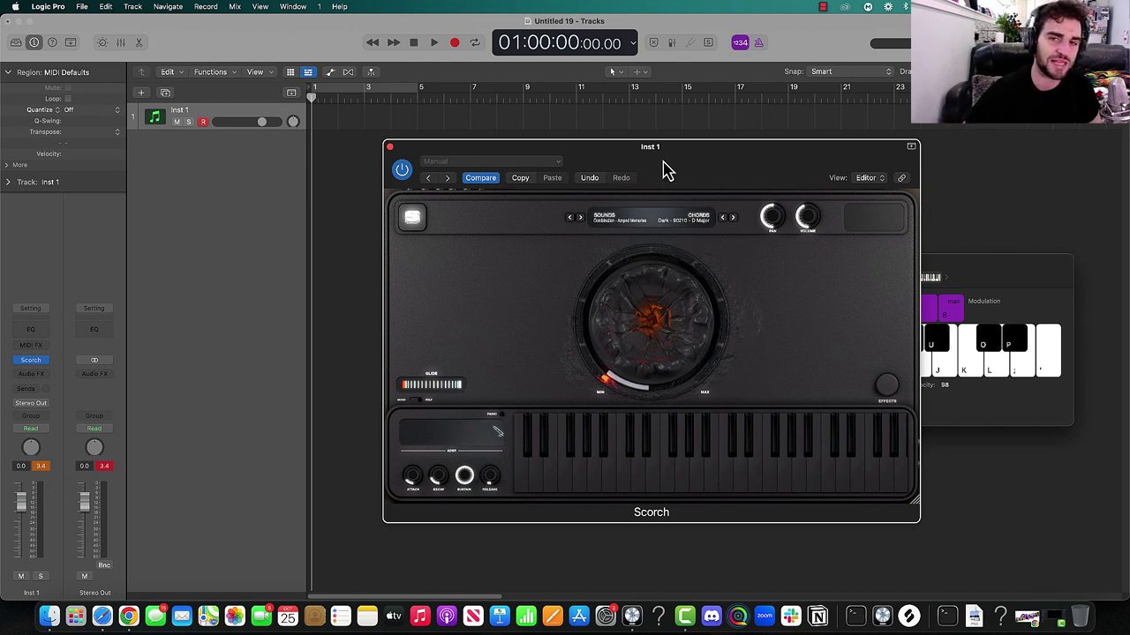
left_click_drag(663, 161, 393, 115)
left_click_drag(754, 281, 784, 224)
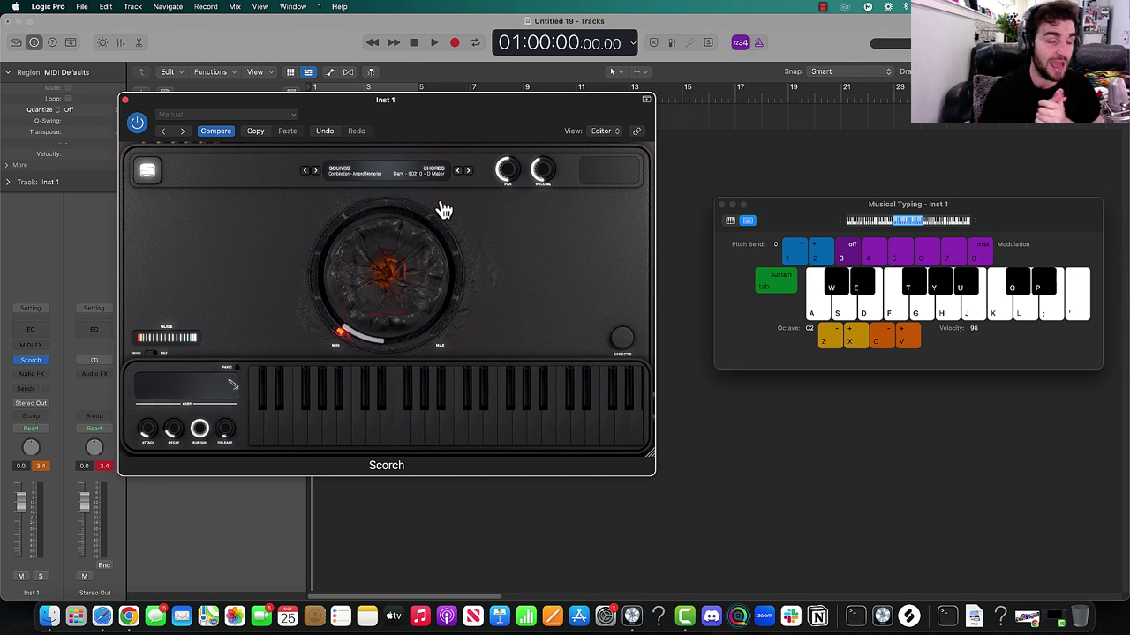
- Review the list of chord sets, close it unchanged and reposition the Scorch and Musical Typing windows
left_click(433, 173)
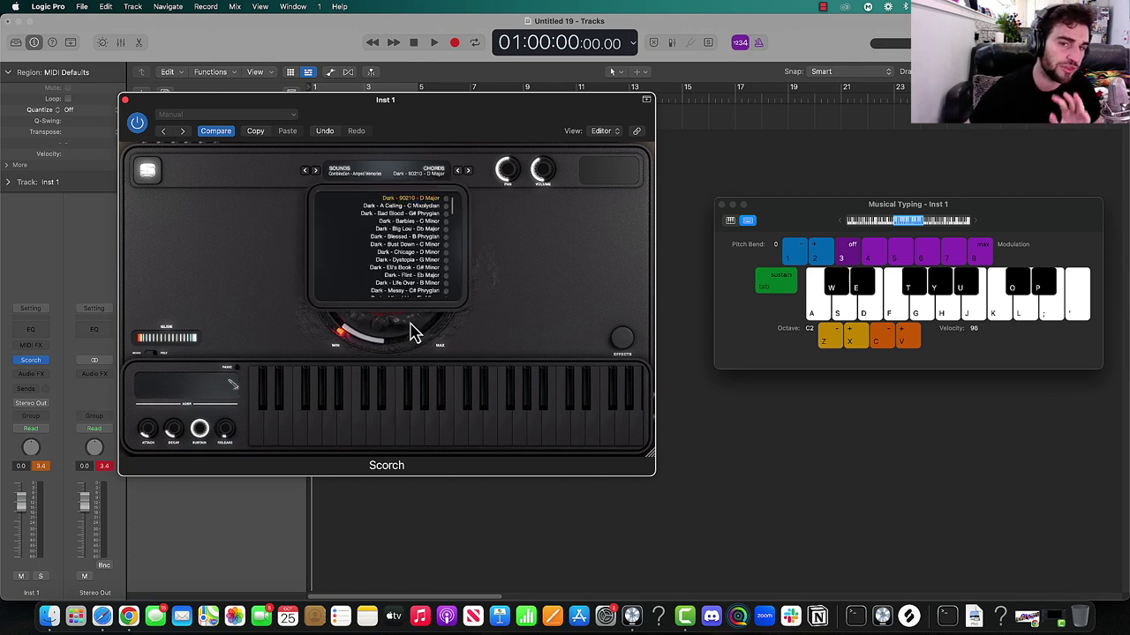
left_click(438, 179)
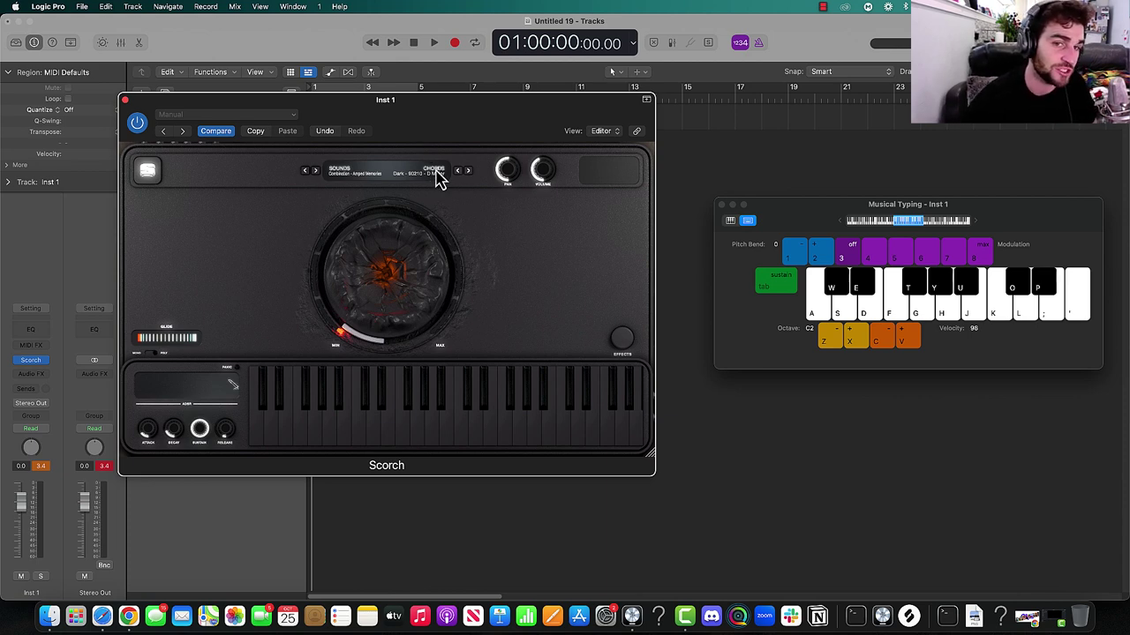
left_click(439, 177)
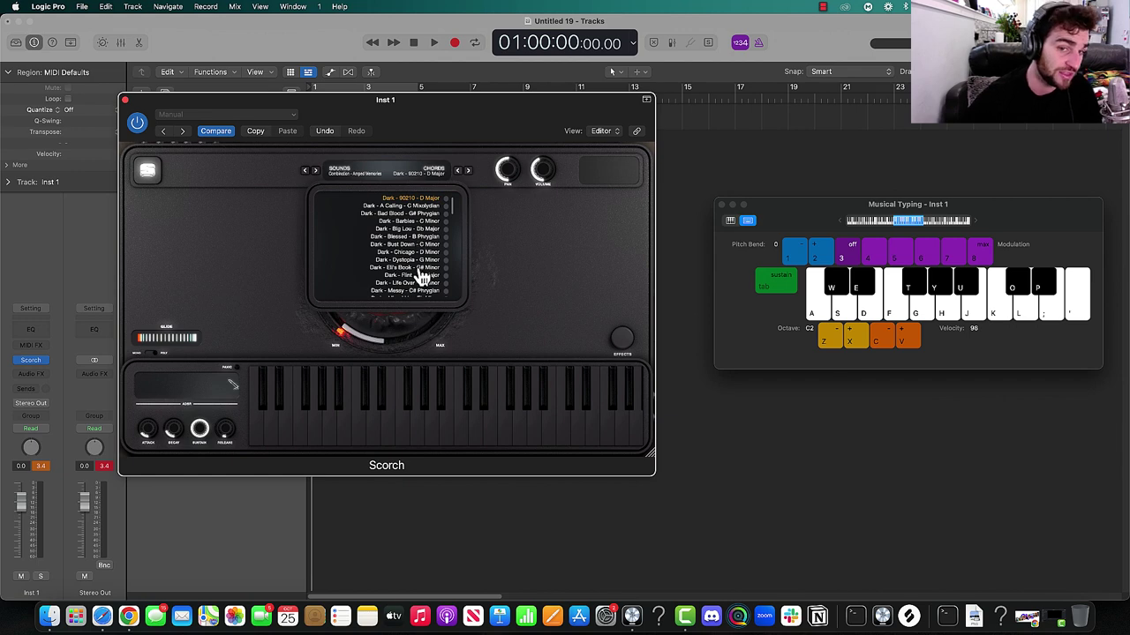
left_click(434, 176)
left_click_drag(389, 138, 436, 174)
left_click_drag(791, 217, 797, 203)
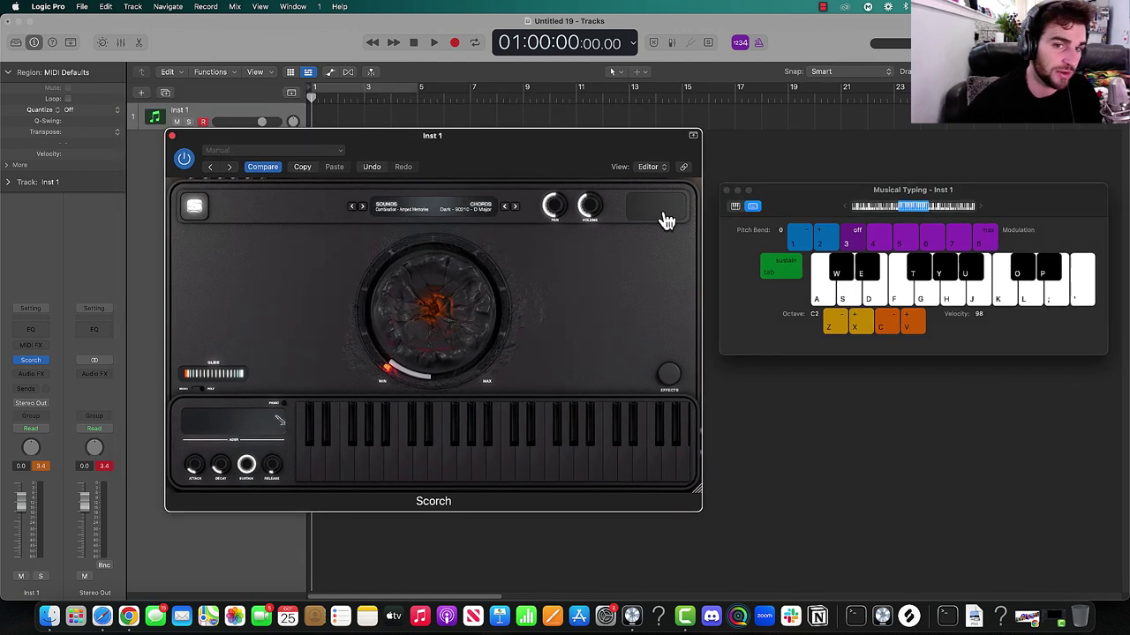
- Browse the list of Scorch sounds through the Combination and Piano & Keys categories
left_click(383, 210)
scroll(427, 304, "down", 3)
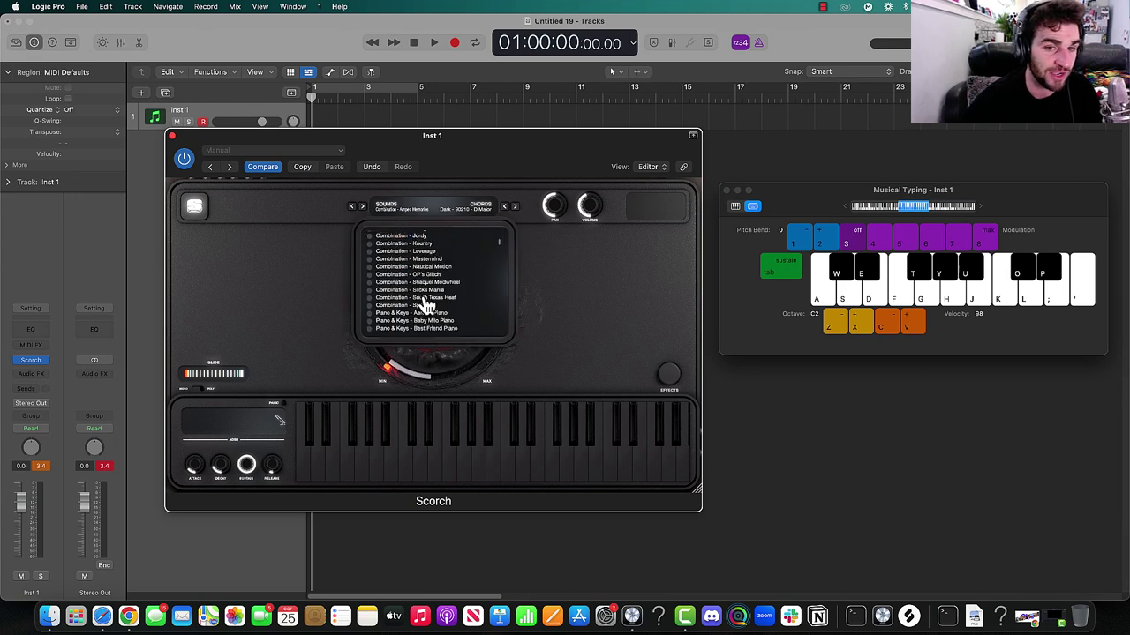
scroll(427, 304, "down", 5)
scroll(418, 296, "up", 5)
scroll(420, 295, "down", 4)
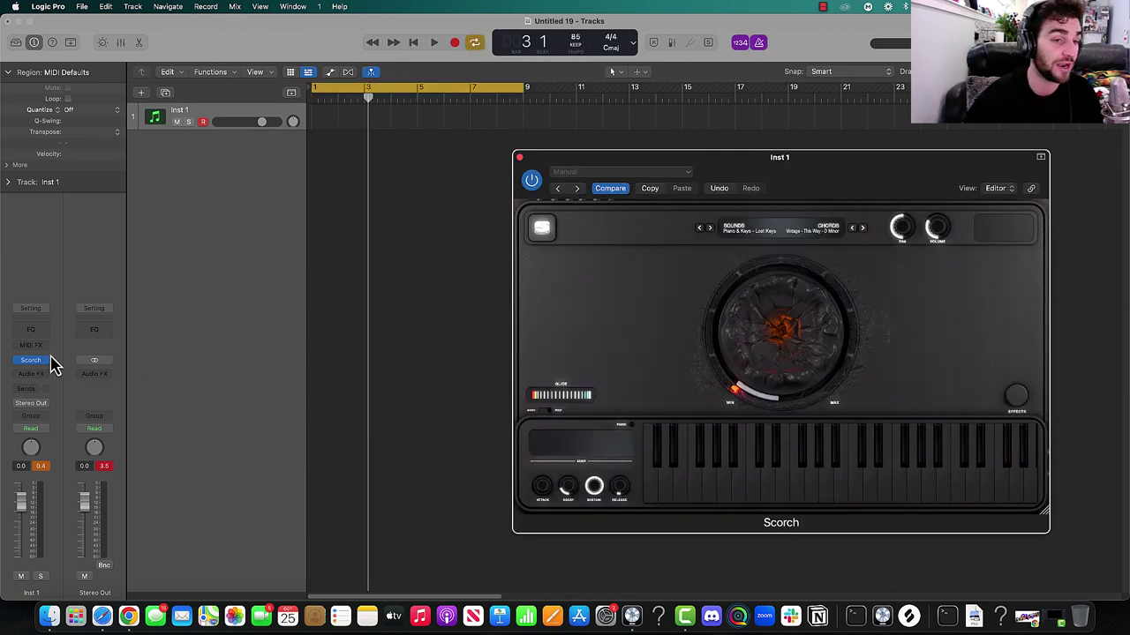
- Insert the Unison MIDI Wizard Audio Unit as a MIDI effect on the Inst 1 track
left_click(32, 346)
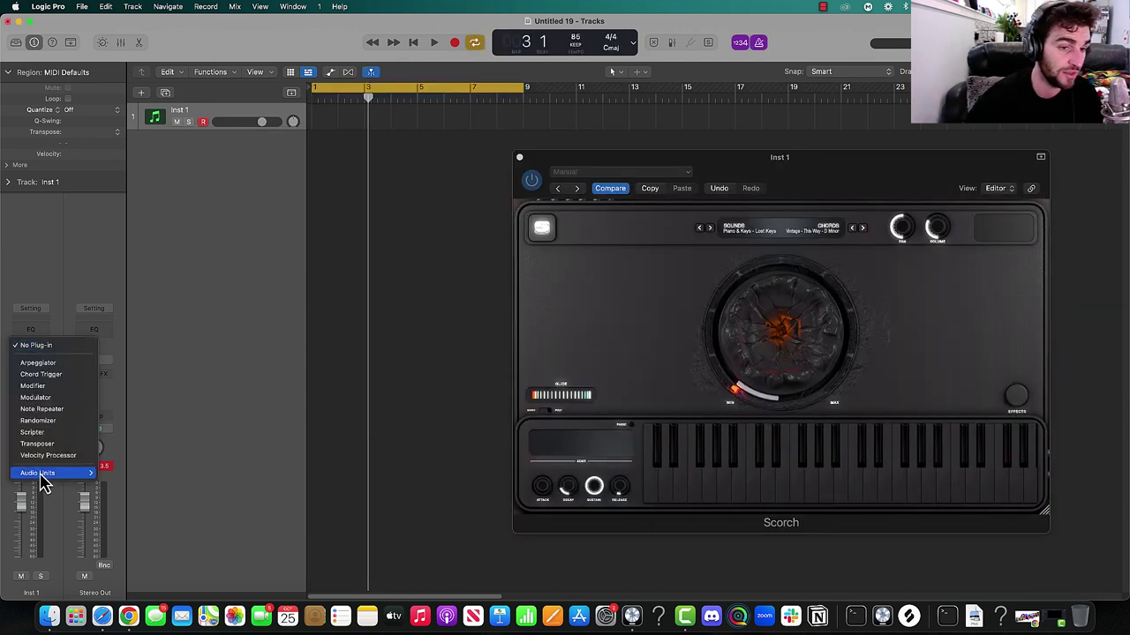
mouse_move(48, 473)
mouse_move(113, 484)
left_click(179, 486)
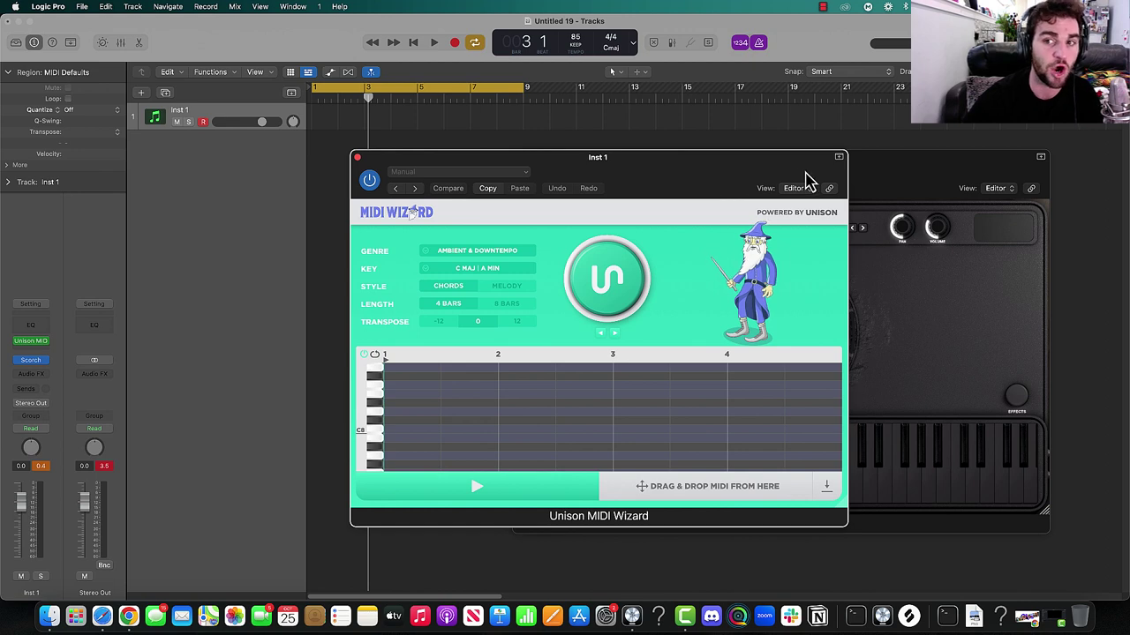
- Close the Scorch window after checking its chord list and move the MIDI Wizard window aside
left_click(882, 181)
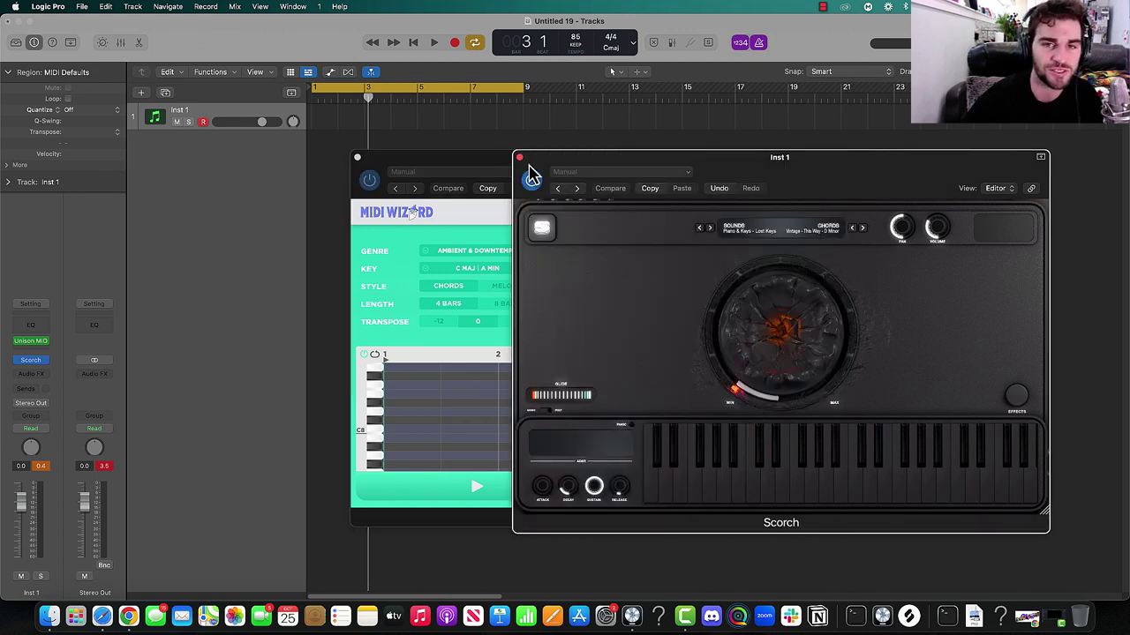
left_click(829, 232)
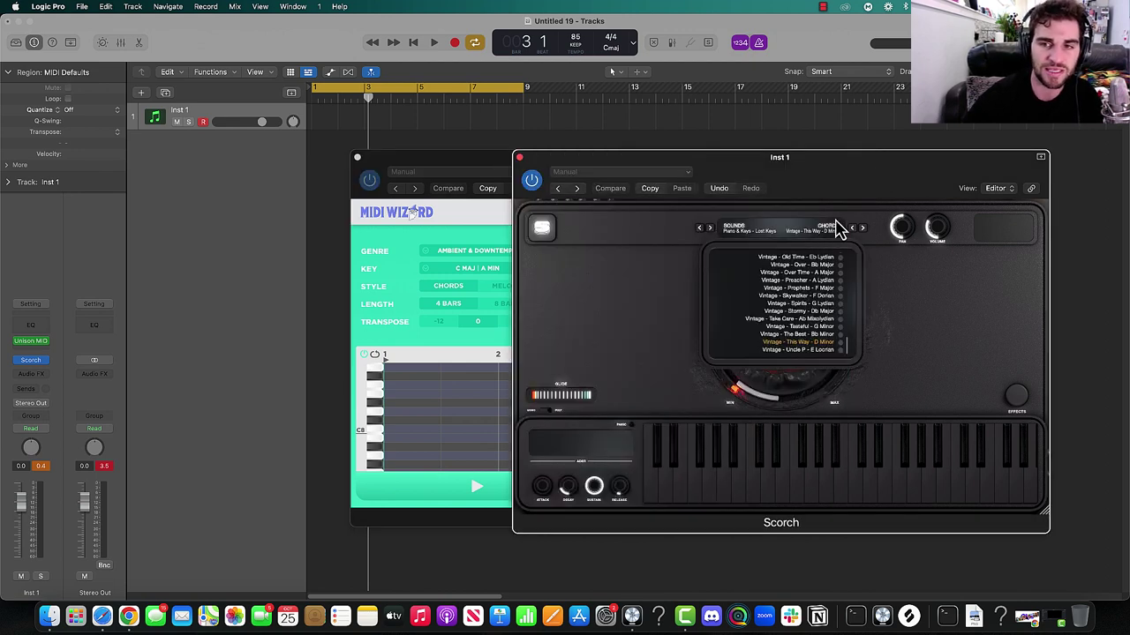
left_click(831, 232)
left_click(520, 157)
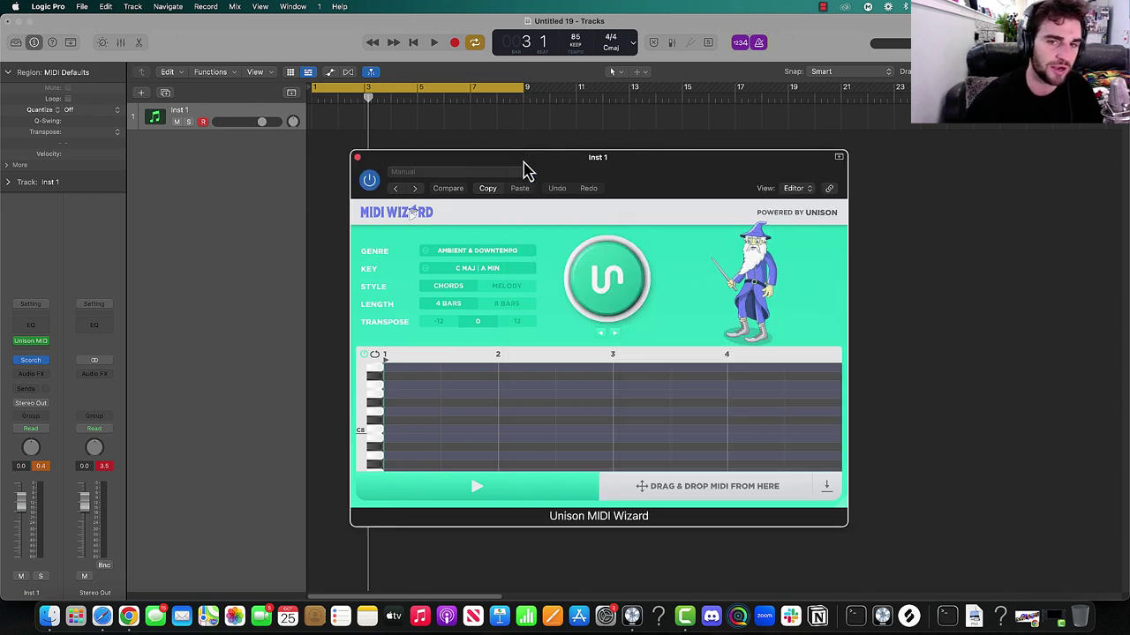
left_click_drag(524, 168, 703, 135)
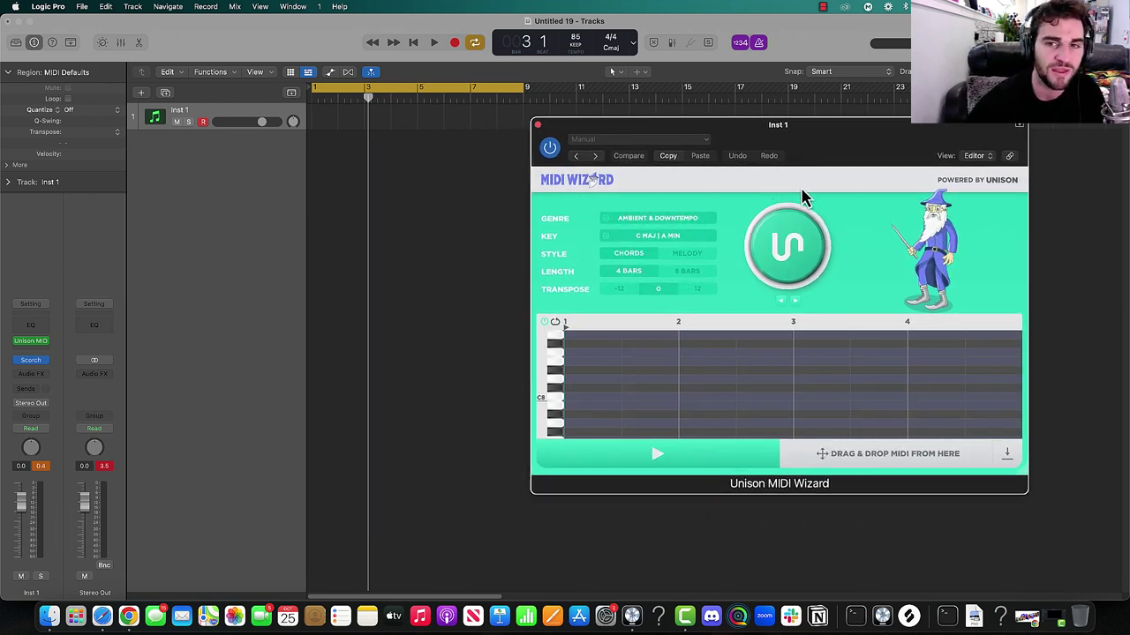
- Look over the genre and key choices in MIDI Wizard and set the genre to Future Bass & Melodic Trap
left_click(644, 218)
left_click(588, 209)
left_click(655, 236)
left_click(565, 234)
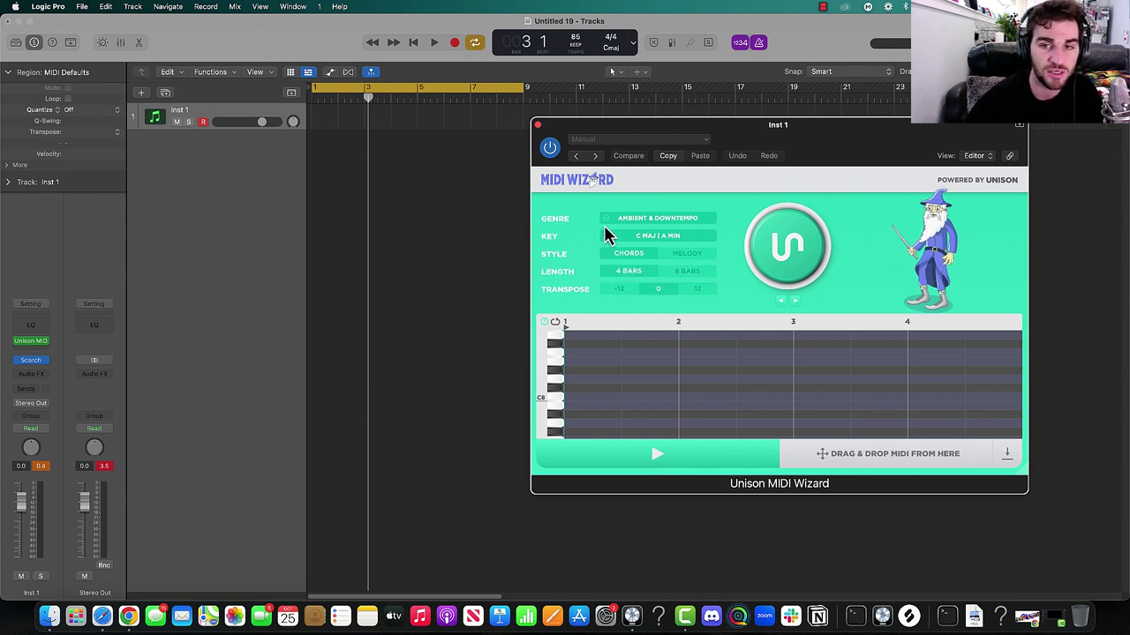
left_click(640, 220)
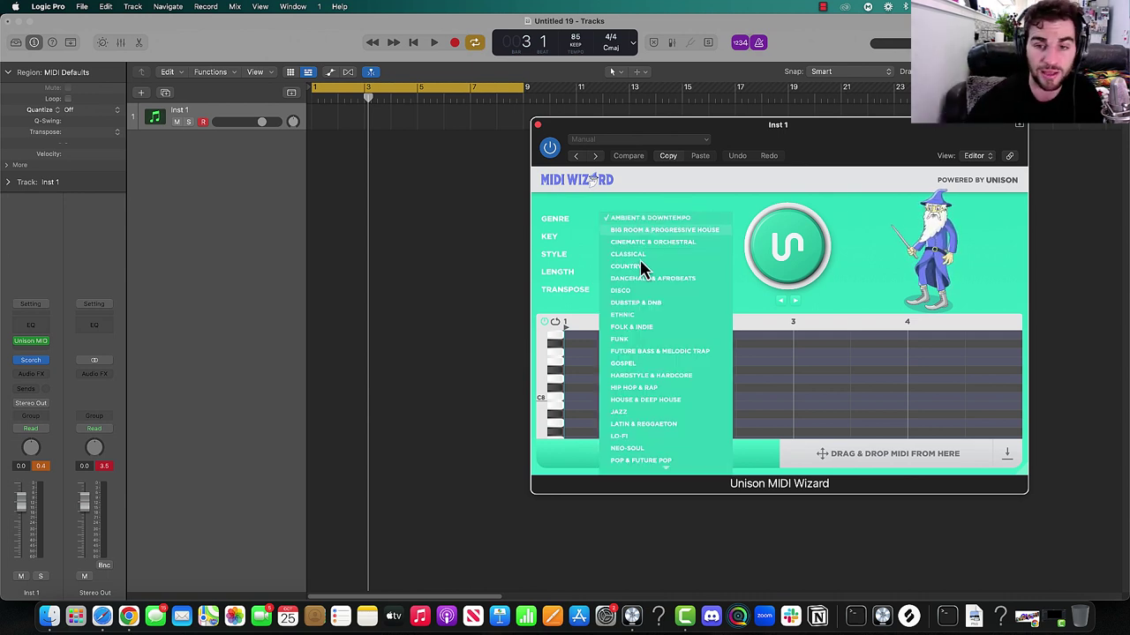
scroll(643, 282, "down", 3)
left_click(630, 240)
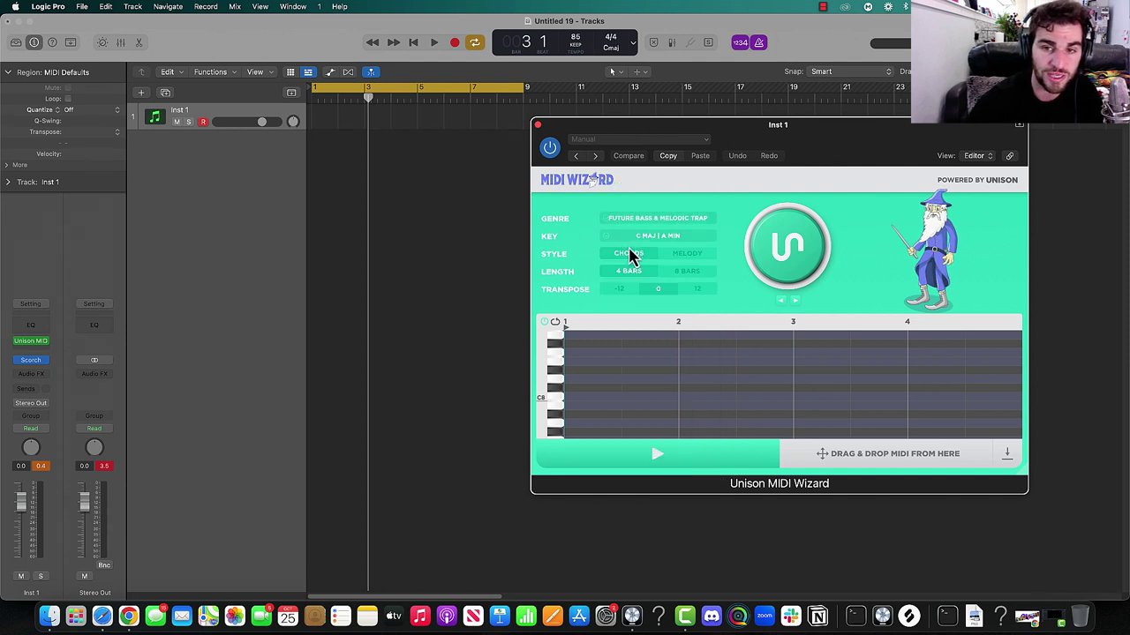
- Set the key to F Maj | D Min and generate a four-bar chord progression
left_click(648, 237)
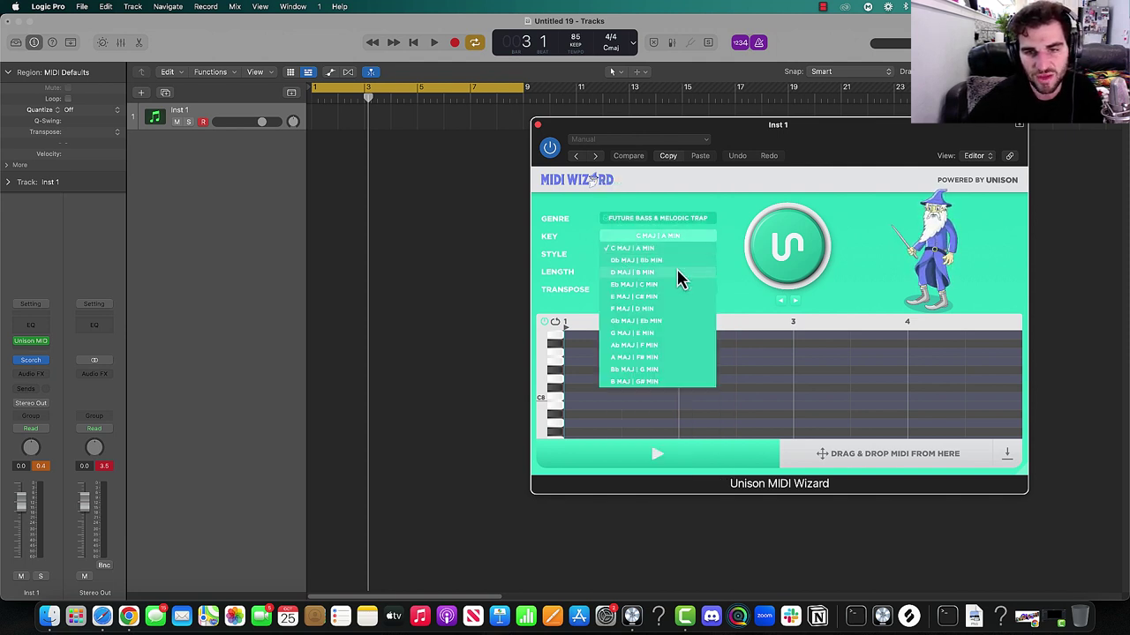
left_click(641, 311)
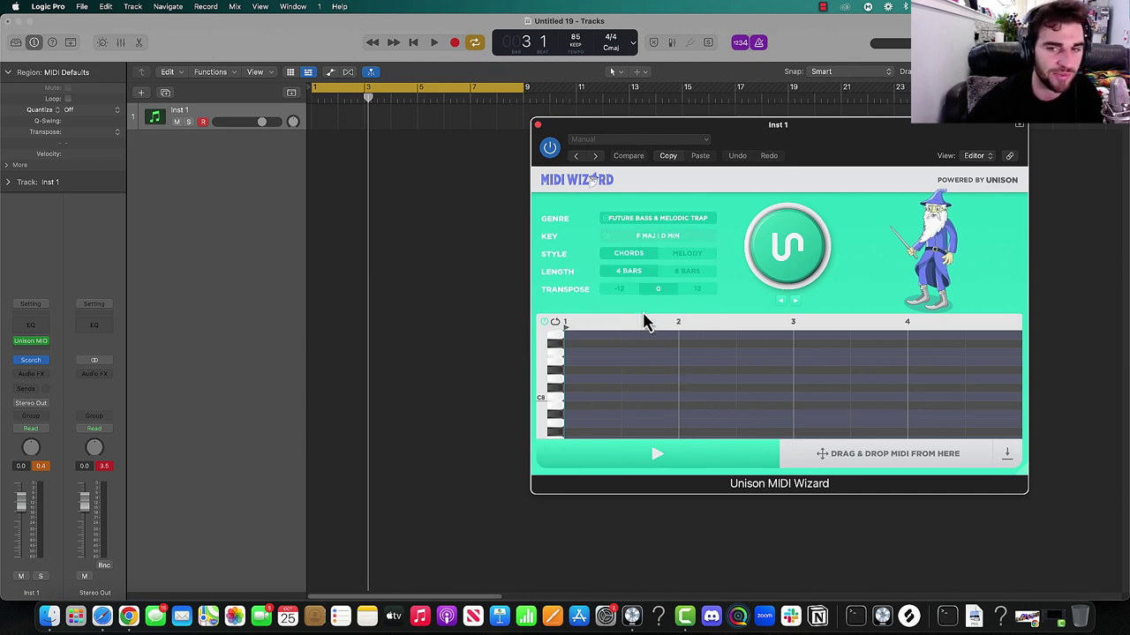
left_click(788, 256)
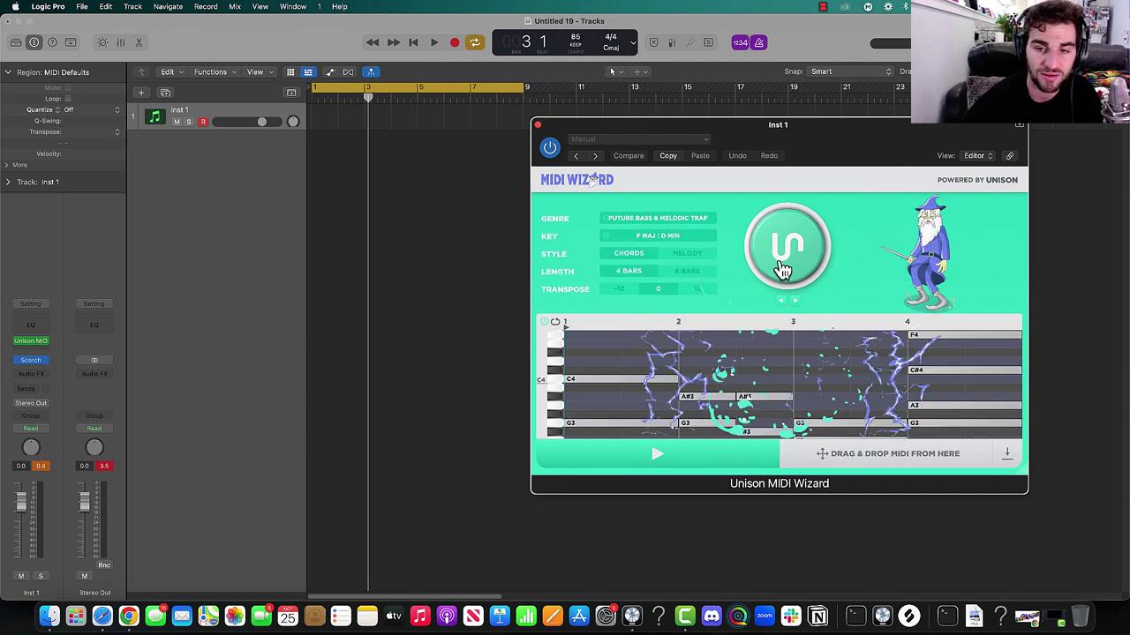
- Preview the eight-bar Trap chord progression, inspect its notes and place its MIDI in the arrangement
left_click(762, 452)
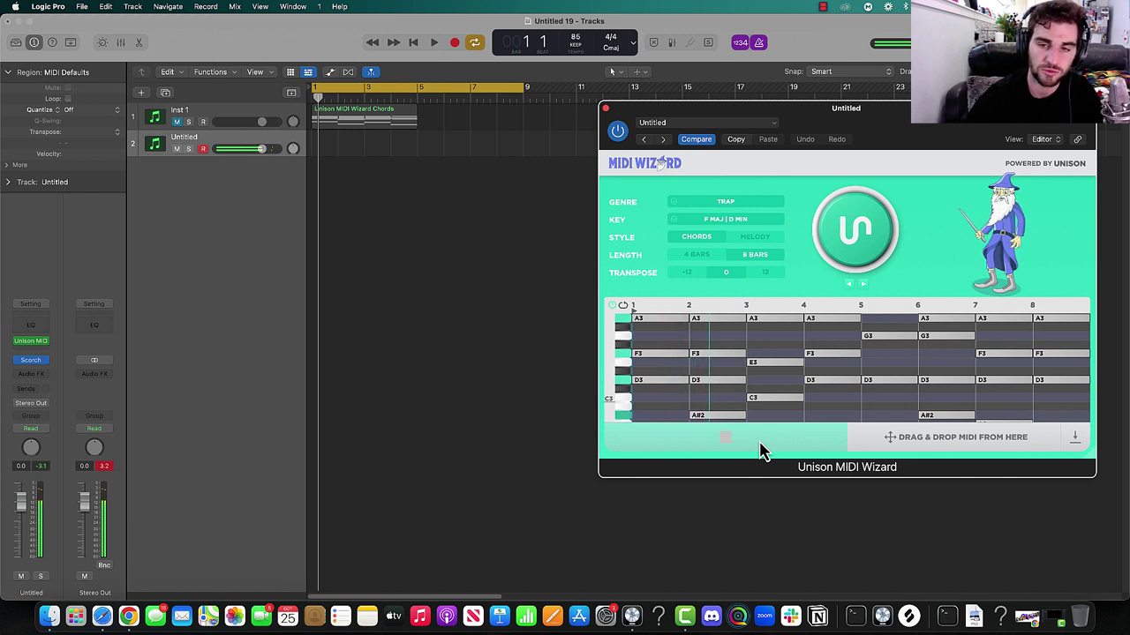
scroll(839, 375, "up", 2)
scroll(845, 379, "down", 5)
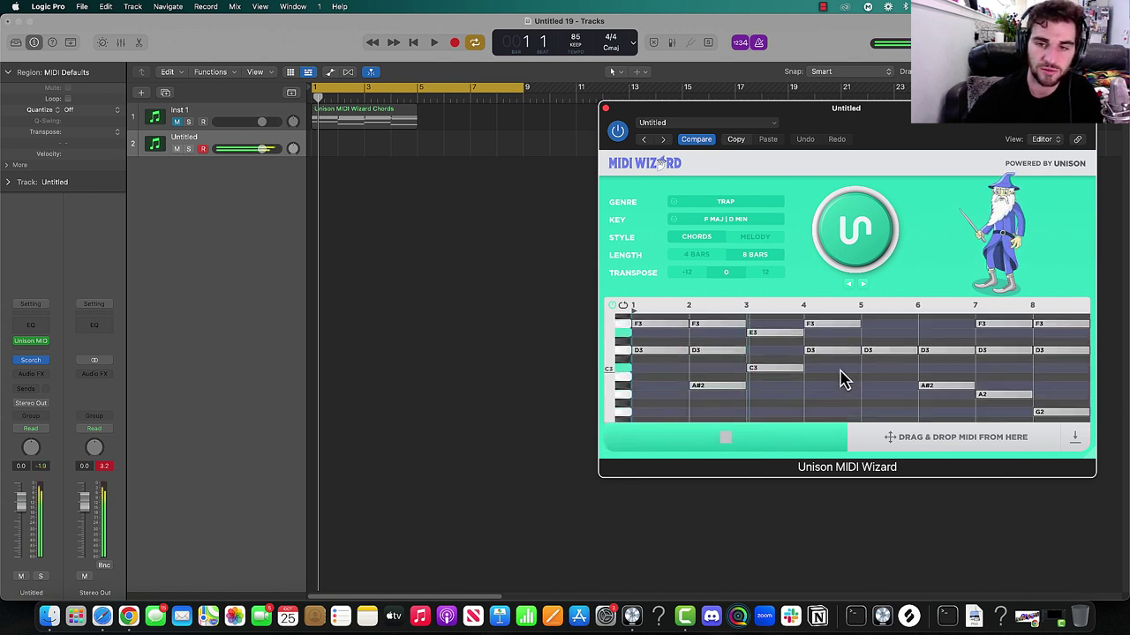
scroll(842, 377, "up", 4)
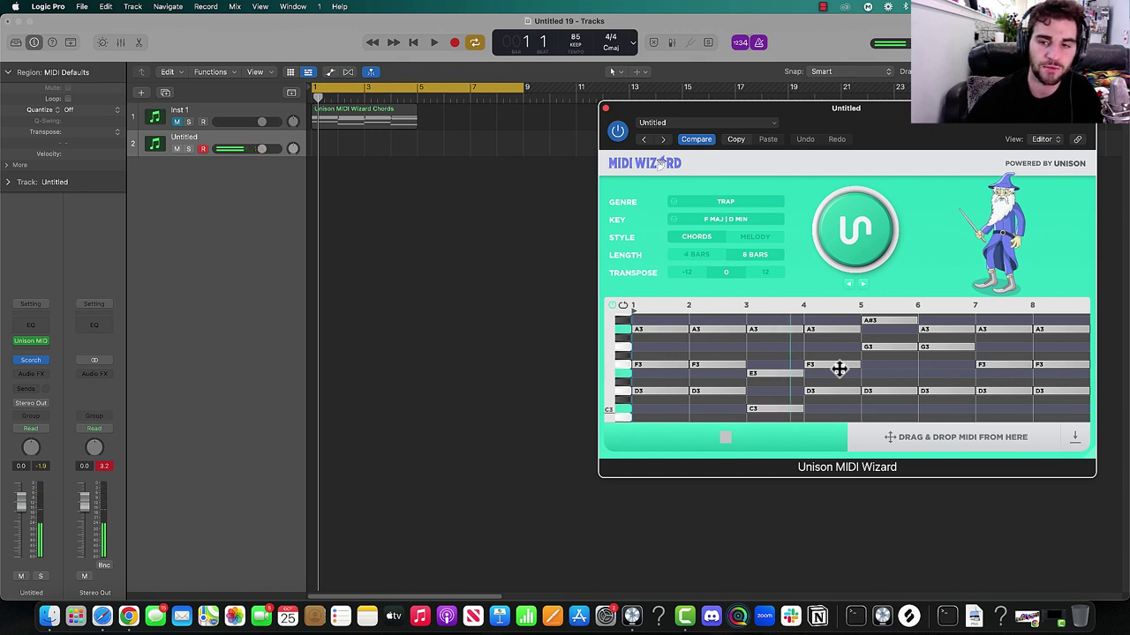
left_click(789, 449)
left_click_drag(912, 437, 395, 187)
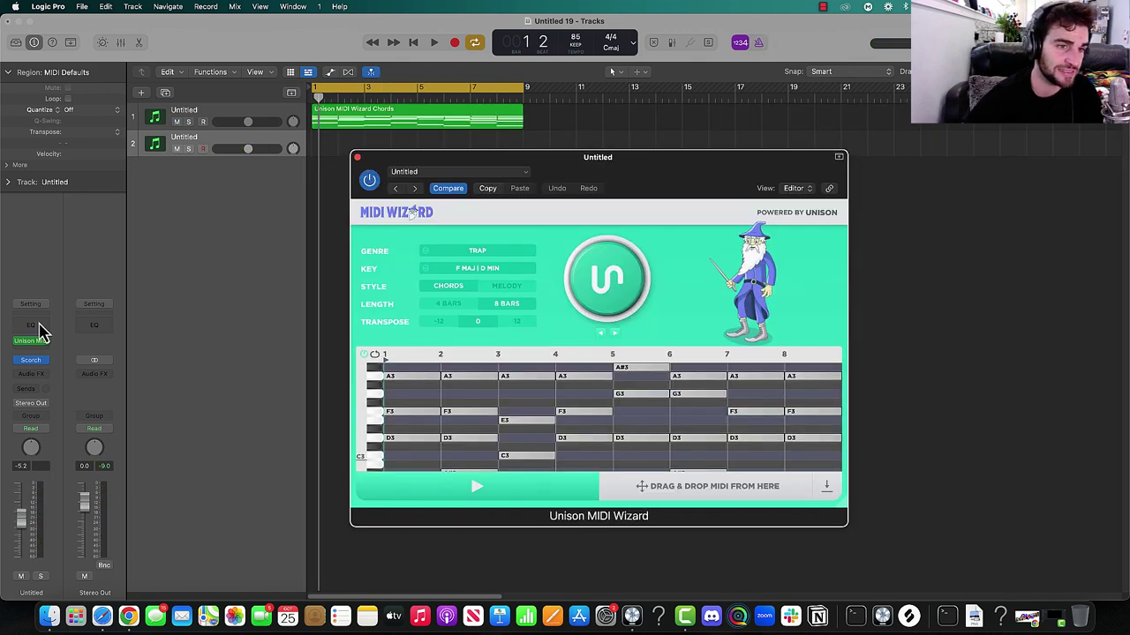
- Switch the MIDI Wizard style to Melody, generate an eight-bar melody and listen to the arrangement
left_click(510, 288)
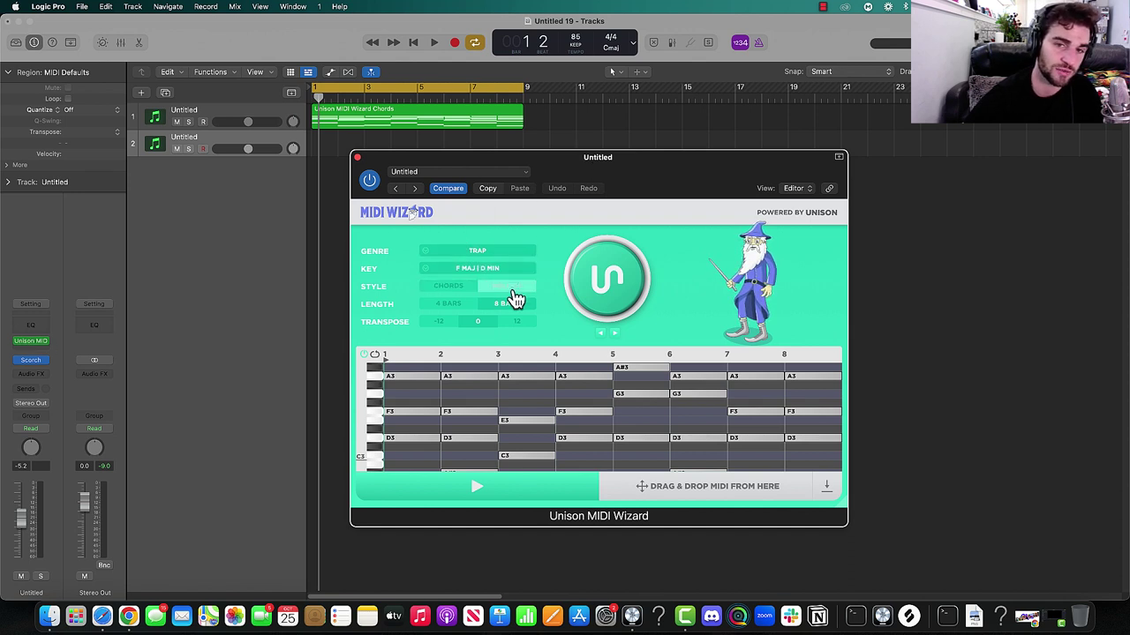
left_click(622, 295)
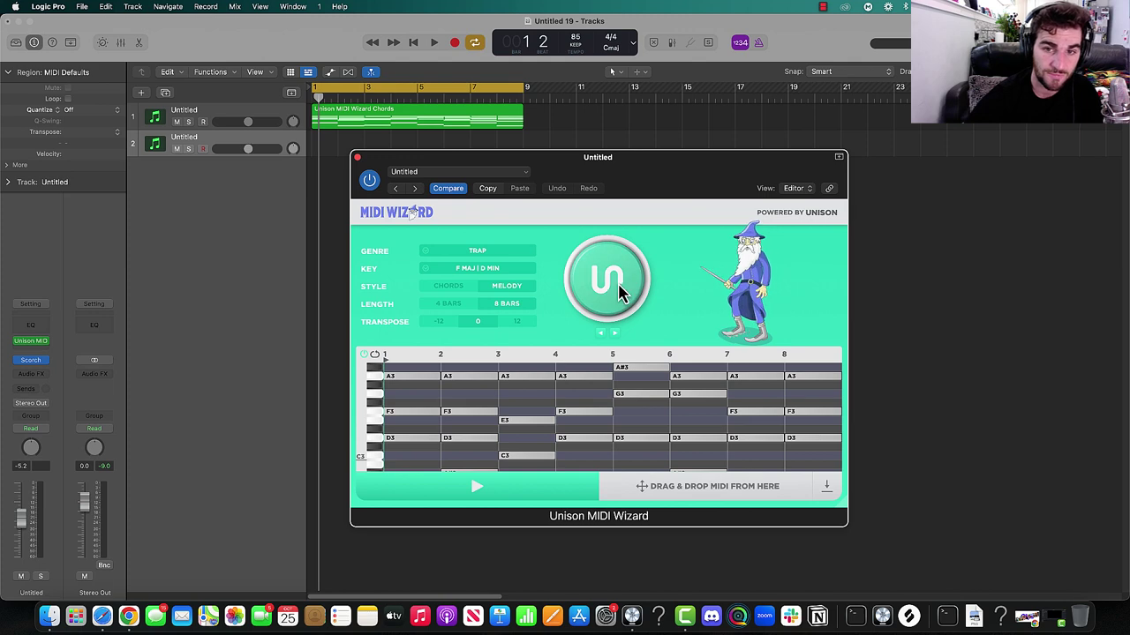
key("space")
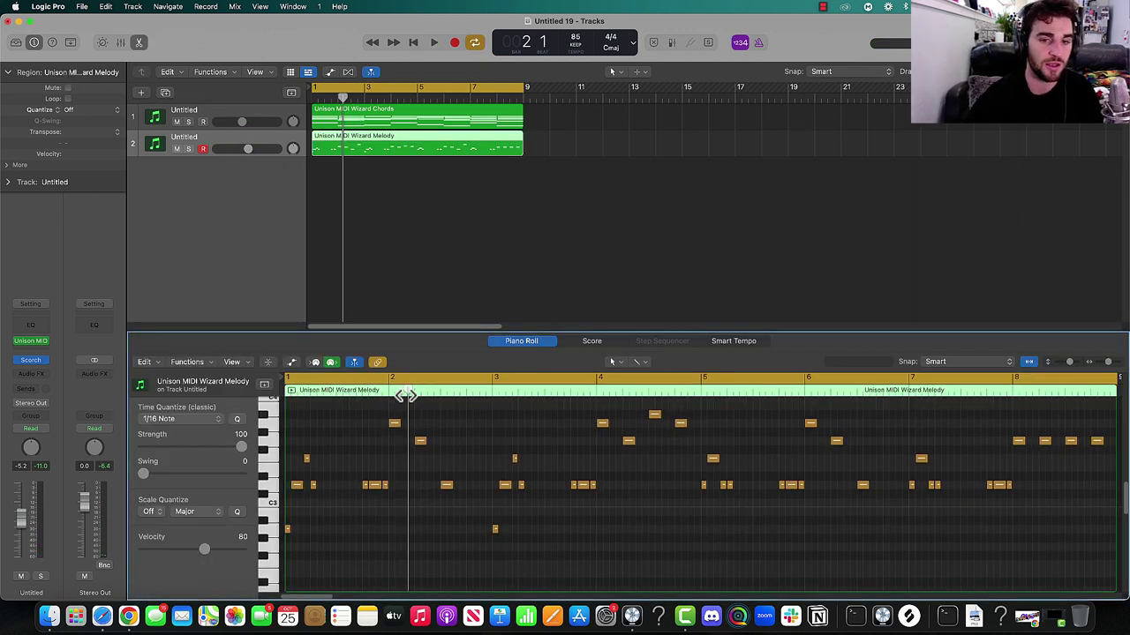
- Transpose all notes of the Unison MIDI Wizard Melody region up 12 semitones and listen to the arrangement
left_click(139, 44)
left_click(139, 44)
key("super+a")
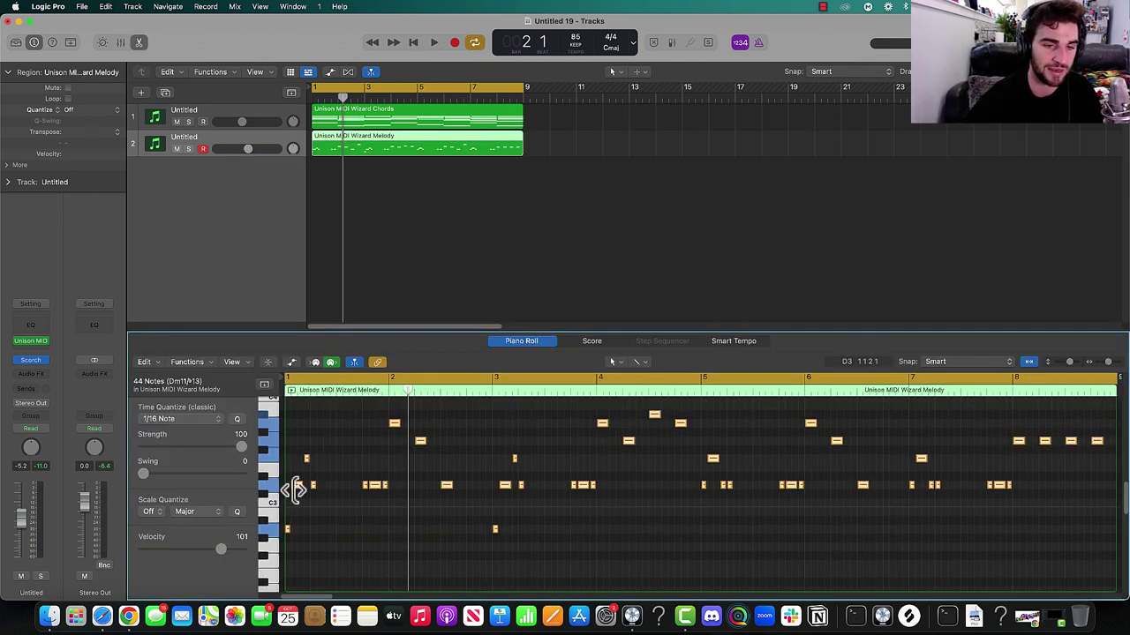
right_click(298, 496)
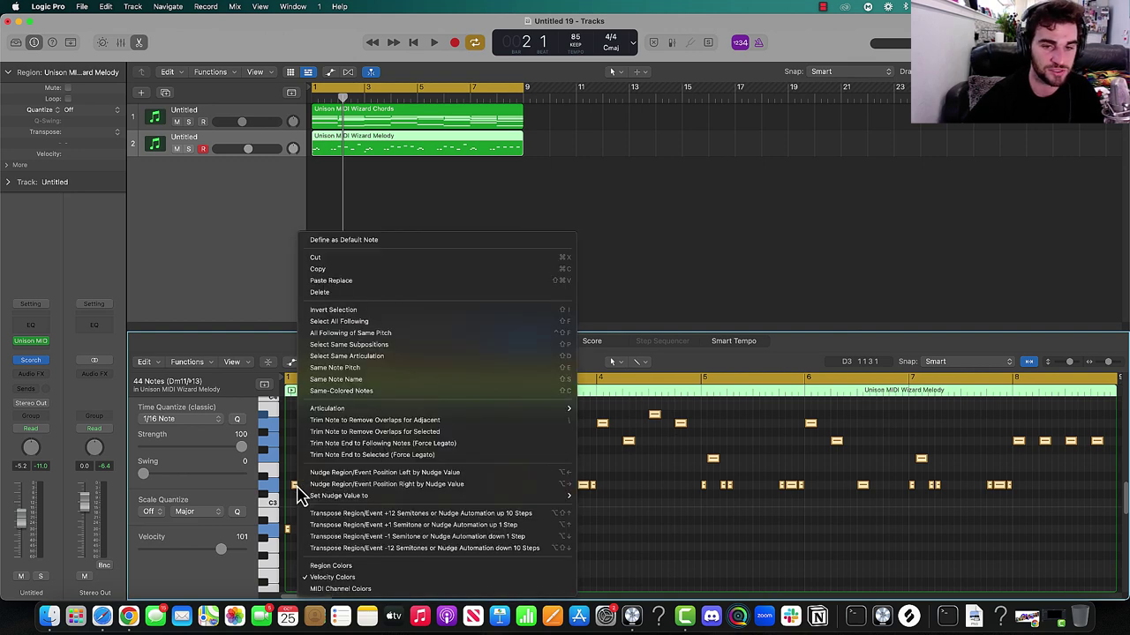
left_click(415, 515)
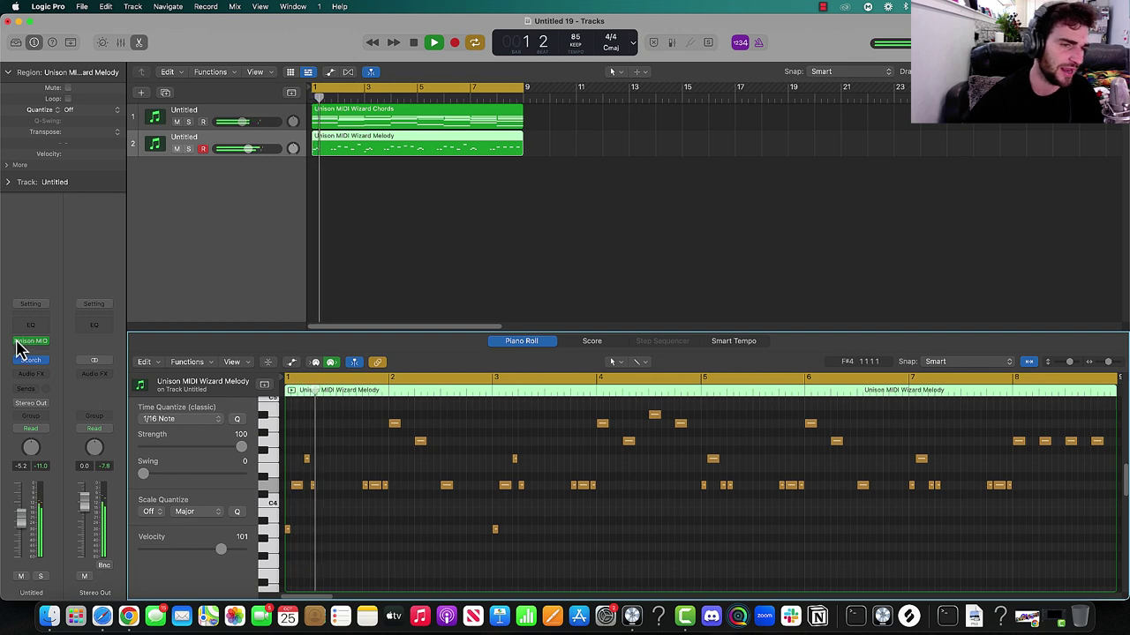
key("space")
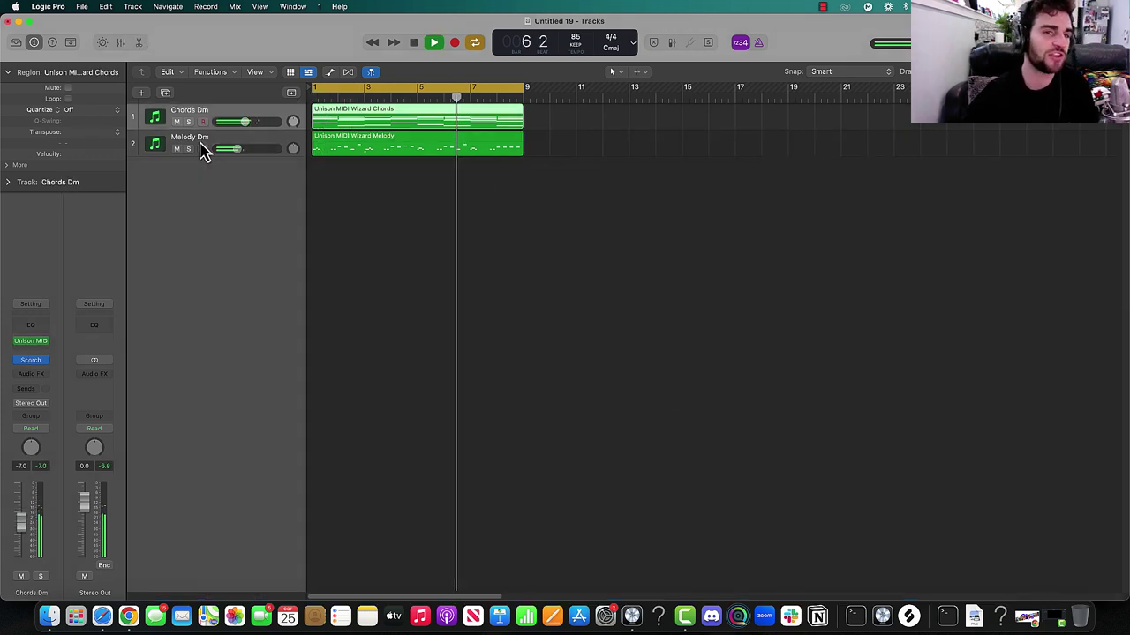
- Duplicate the Chords Dm track together with its chords region and mute the Melody Dm track
key("space")
key("cmd+d")
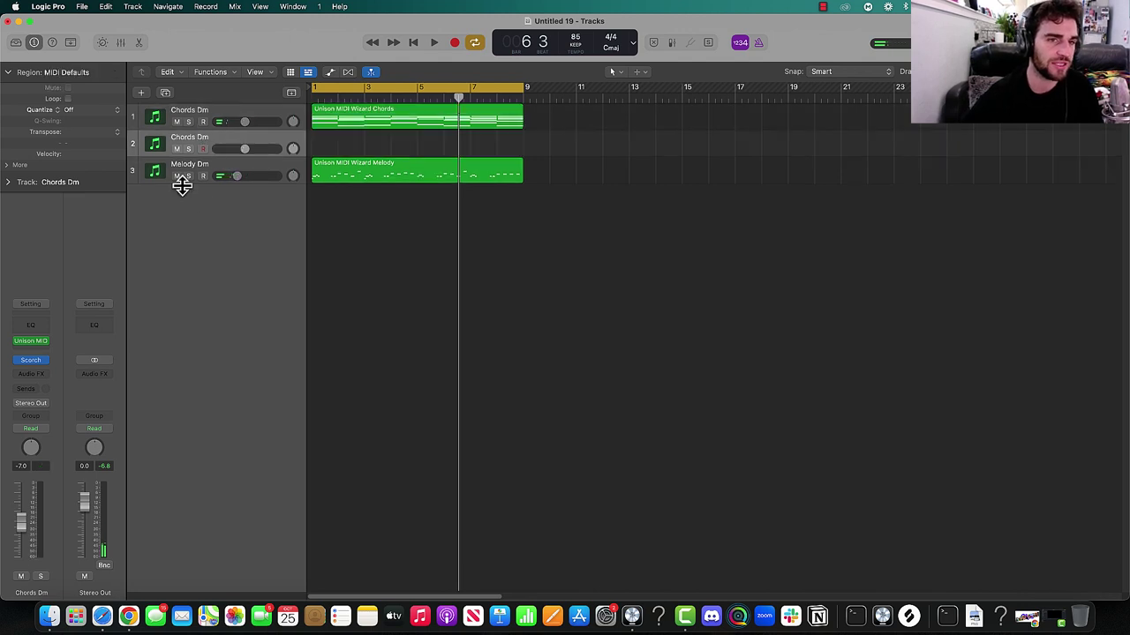
left_click(177, 175)
left_click_drag(346, 126, 343, 142)
key("alt")
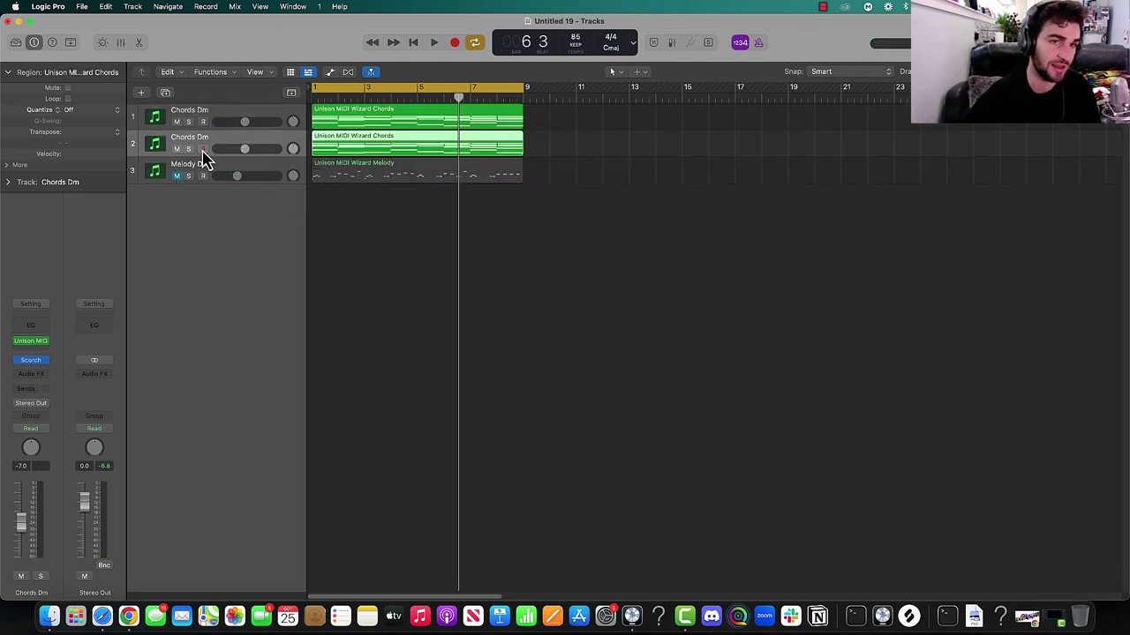
- Solo the duplicated Chords Dm track, bypass its Unison MIDI effect and set its volume to -5.7 dB
left_click(188, 148)
left_click(18, 341)
mouse_move(244, 148)
left_click_drag(244, 148, 247, 149)
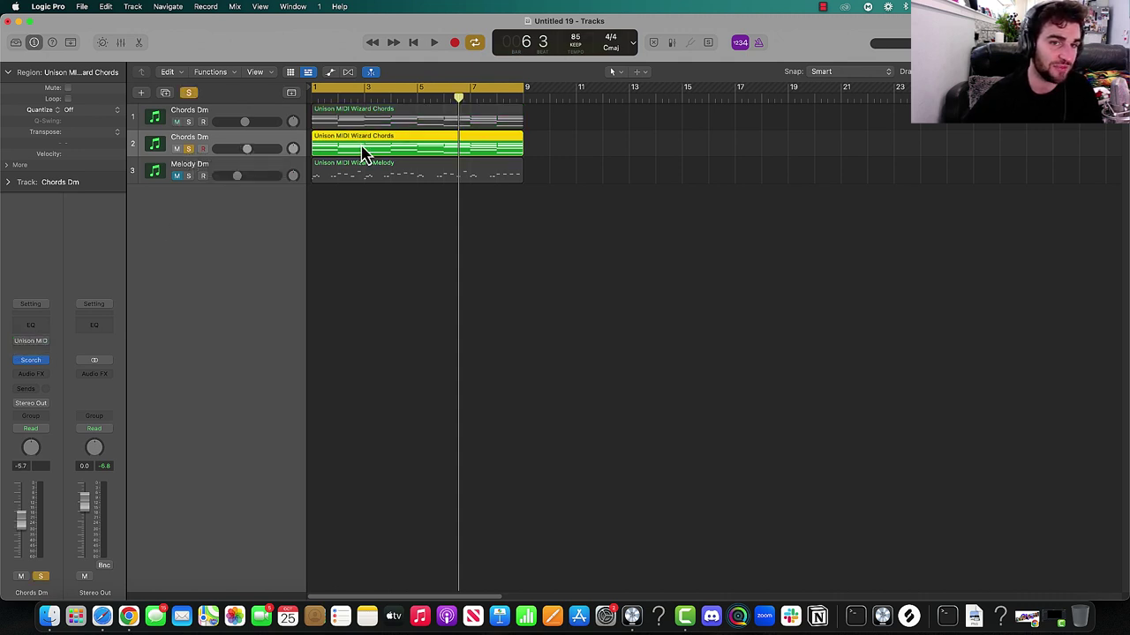
- Change the Scorch sound on the duplicated Chords Dm track to Combination - Analog Horns and play it
key("space")
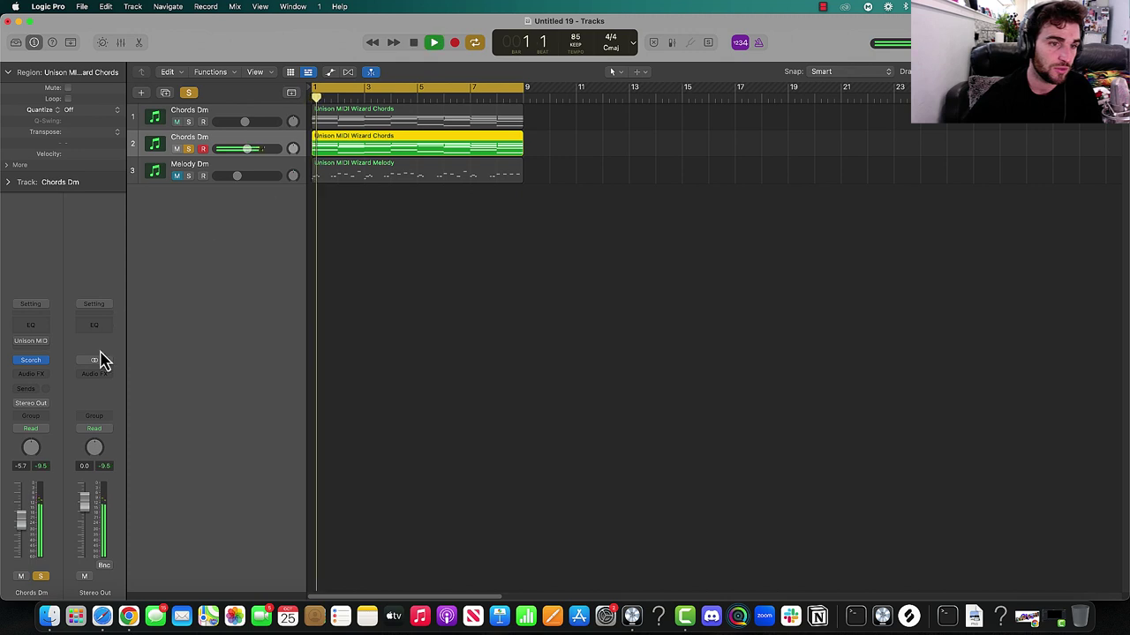
key("space")
left_click(31, 361)
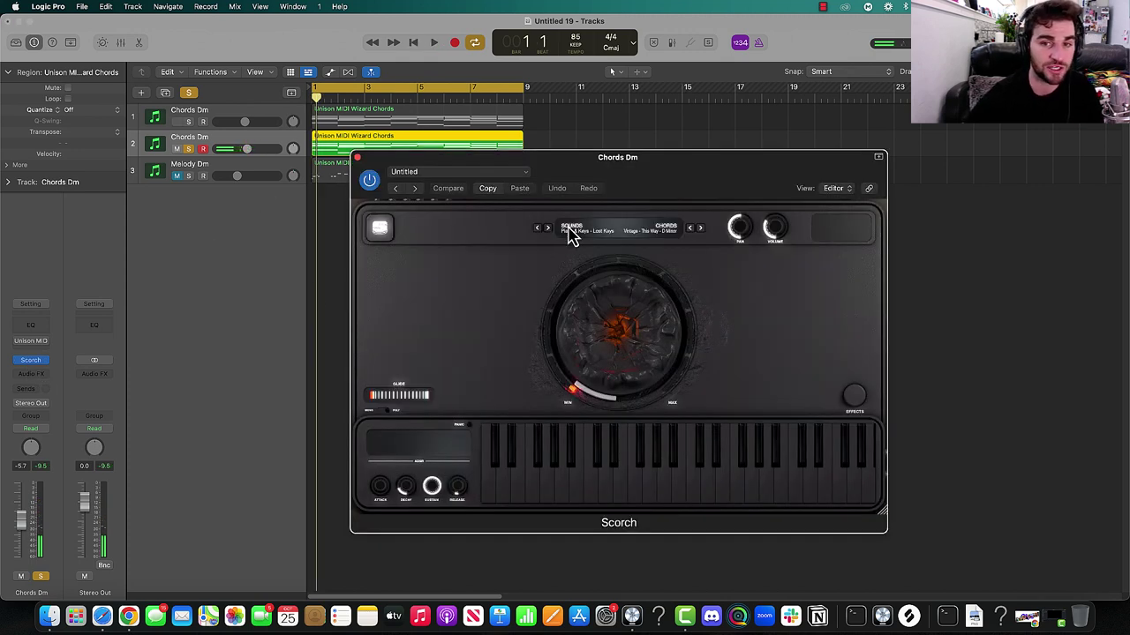
left_click(571, 234)
left_click(623, 291)
key("space")
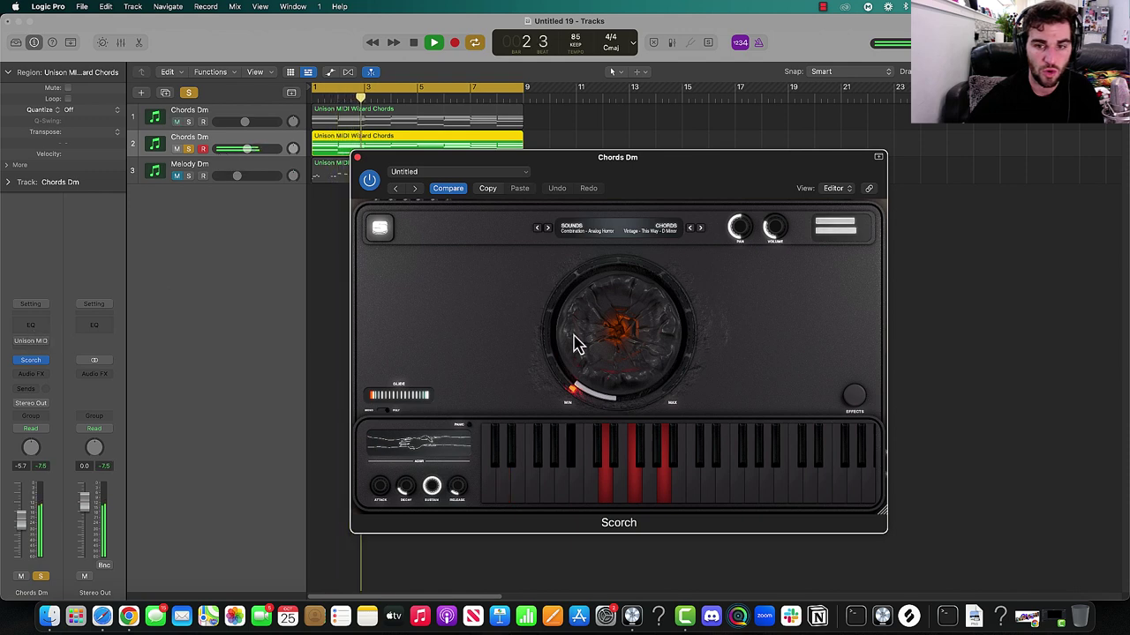
- Add a Channel EQ to the duplicated chords track with a -10.9 dB high shelf at 5000 Hz, a 2760 Hz high cut and a low cut
left_click(32, 327)
left_click(1028, 217)
left_click_drag(1001, 234, 952, 236)
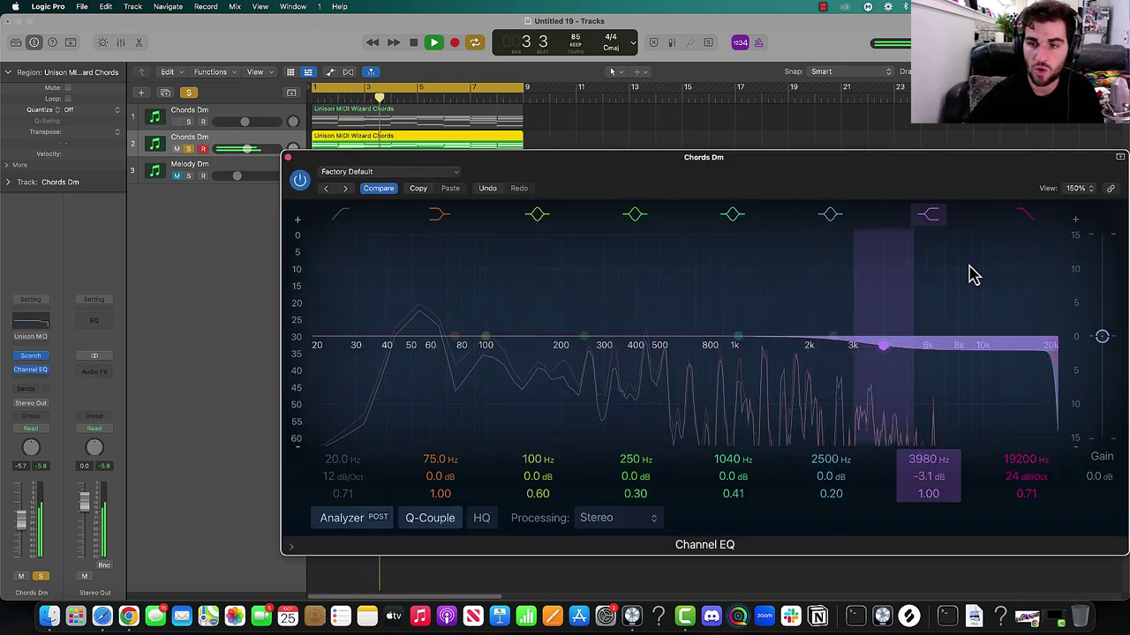
left_click_drag(979, 277, 998, 325)
left_click_drag(1021, 263, 808, 266)
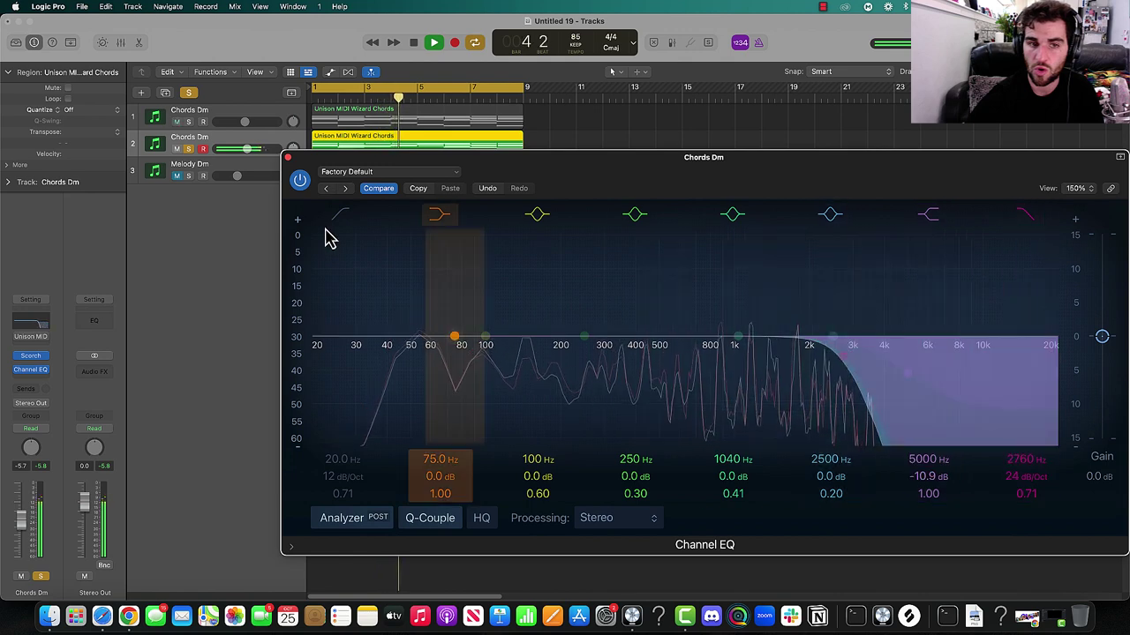
left_click_drag(329, 236, 389, 335)
left_click(287, 157)
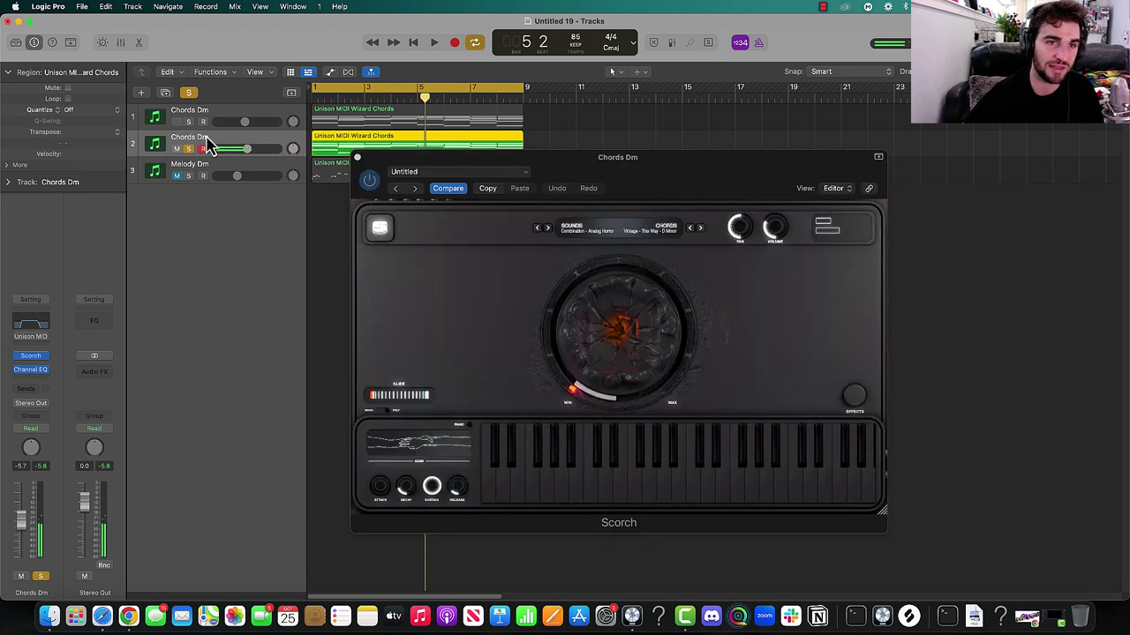
- Solo the original Chords Dm track as well, start playback and pull the duplicate's volume down to minimum
left_click(189, 123)
key("space")
left_click_drag(247, 149, 171, 149)
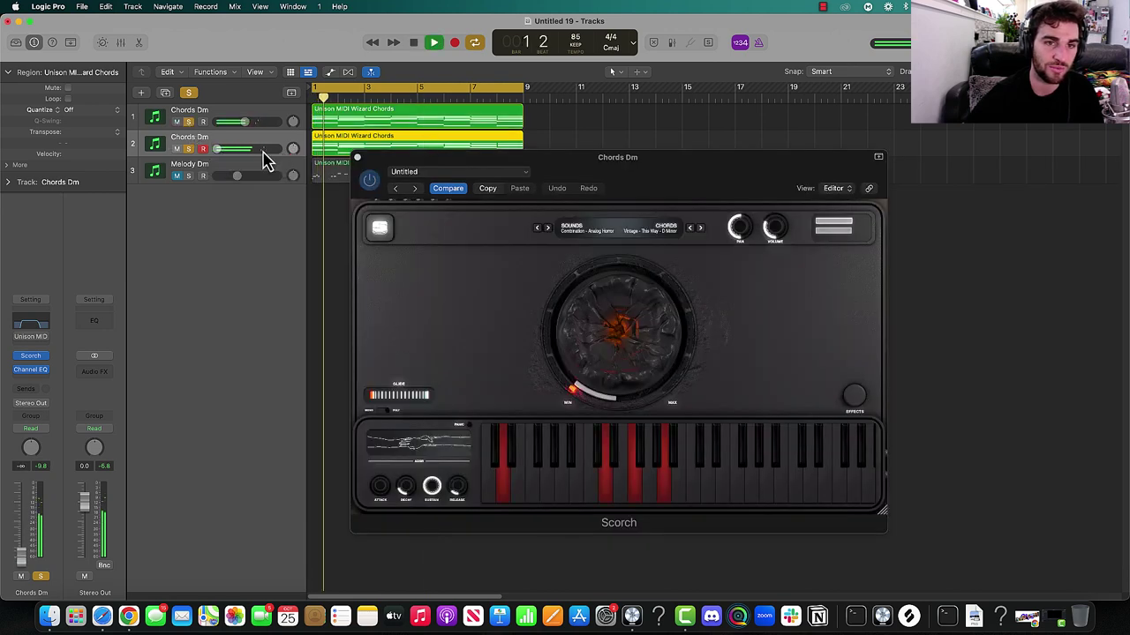
- Bring the duplicated Chords Dm track's volume back up beneath the original chords and close its Scorch window
mouse_move(251, 150)
left_mouse_down()
mouse_move(265, 152)
mouse_move(245, 124)
mouse_move(244, 149)
left_mouse_up()
left_click(357, 158)
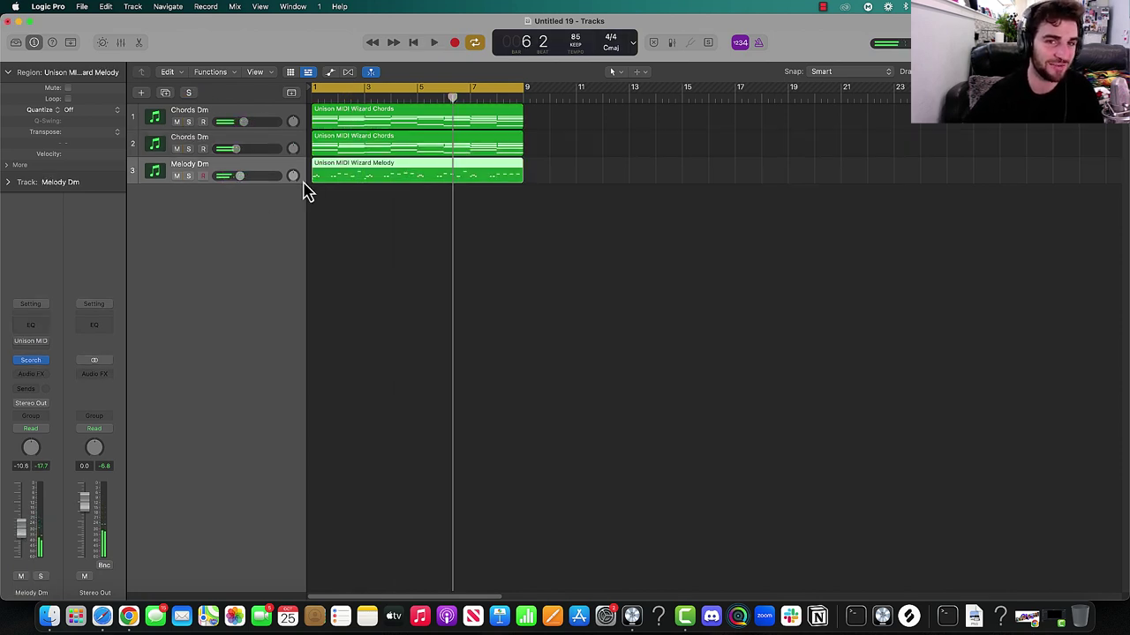
- Duplicate the Melody Dm track, copy the melody region onto the duplicate and play it soloed
key("super+d")
left_click_drag(338, 177, 331, 202)
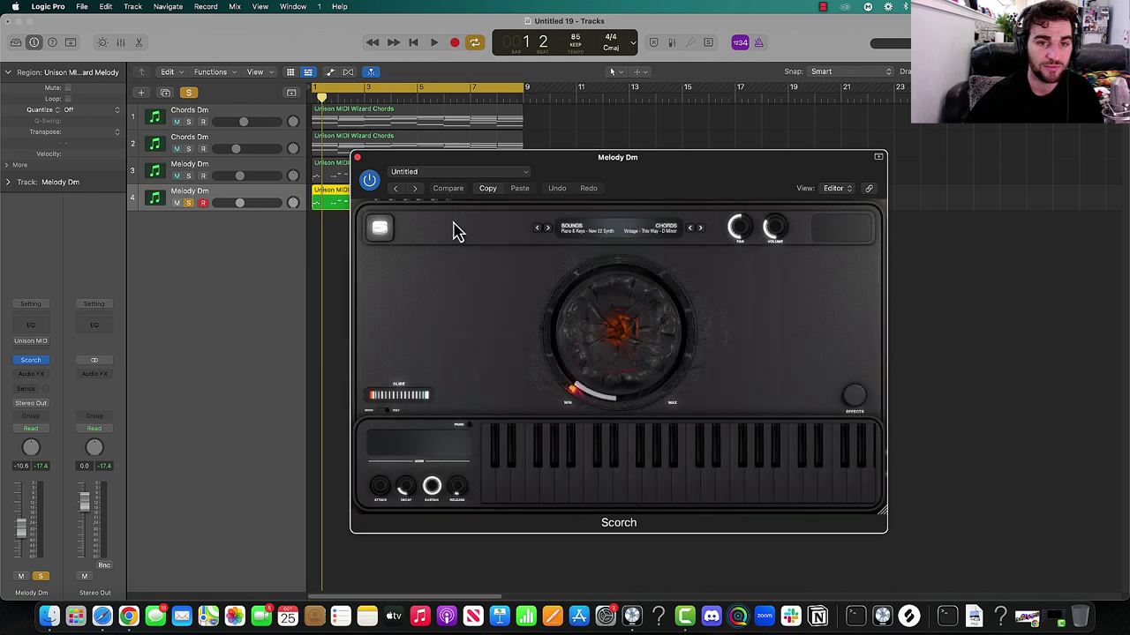
key("space")
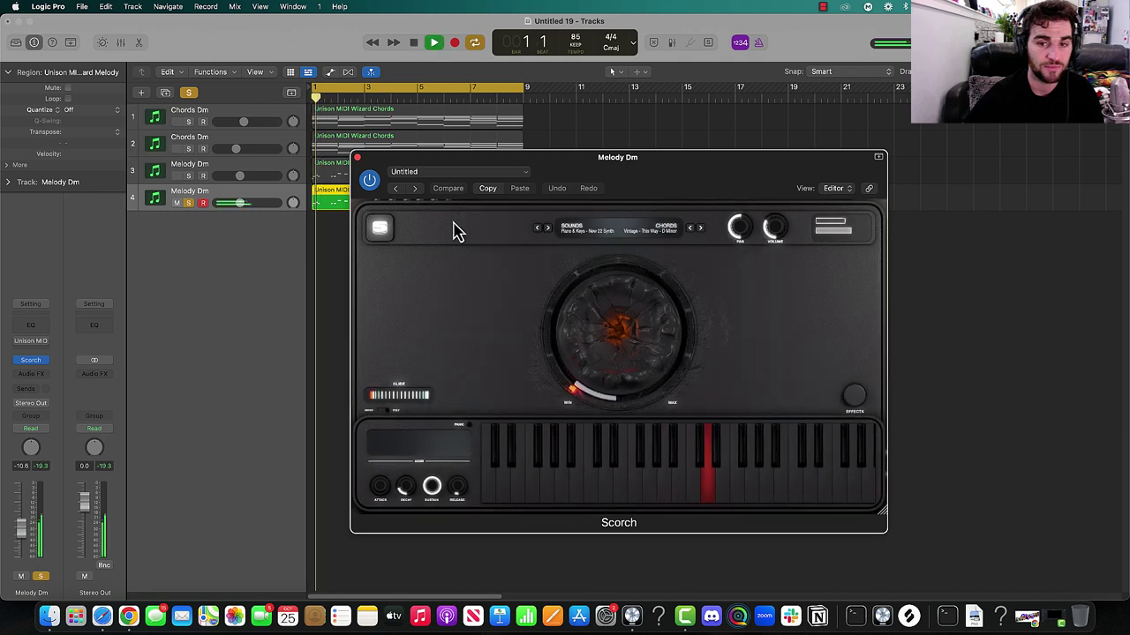
- Solo the original Melody Dm track as well, set the duplicate's volume to -8.8 dB and close its Scorch window
left_click(188, 175)
mouse_move(240, 208)
left_mouse_down()
mouse_move(285, 214)
mouse_move(245, 210)
left_mouse_up()
left_click(357, 158)
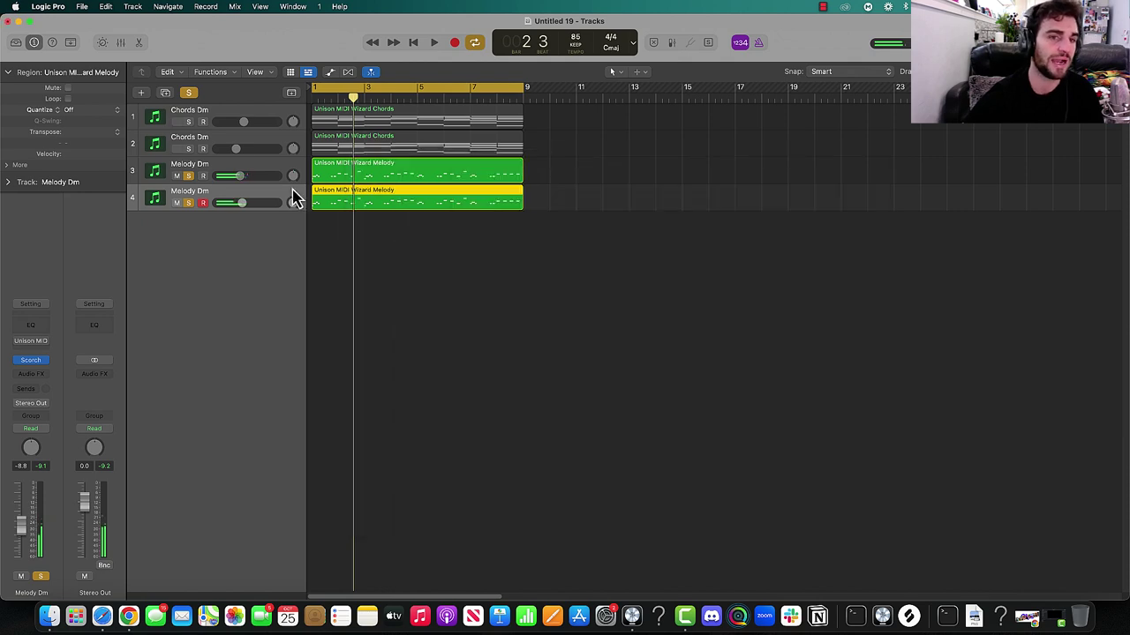
- Transpose all notes of the duplicated Melody Dm region down 12 semitones and play it alone from the start
left_click(139, 43)
left_click(188, 175)
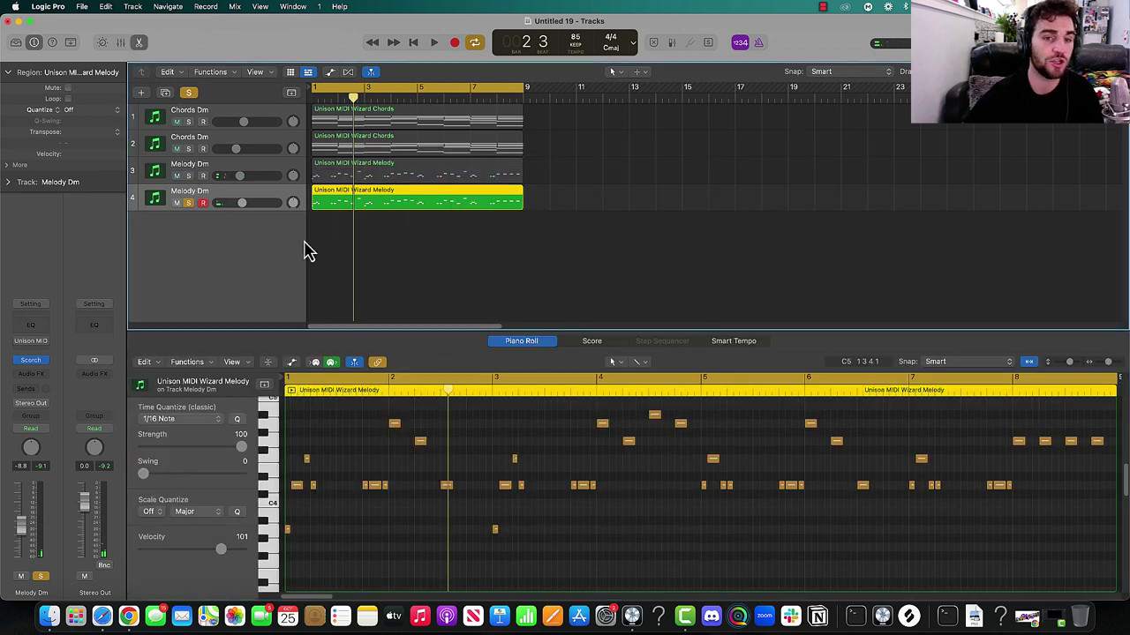
key("super+a")
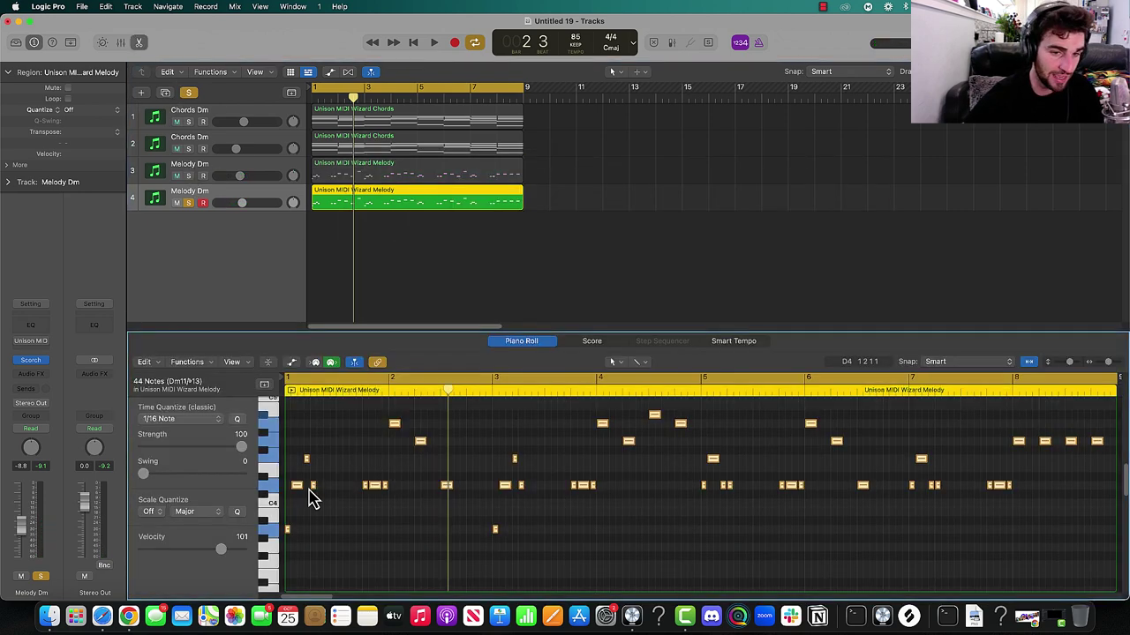
right_click(297, 495)
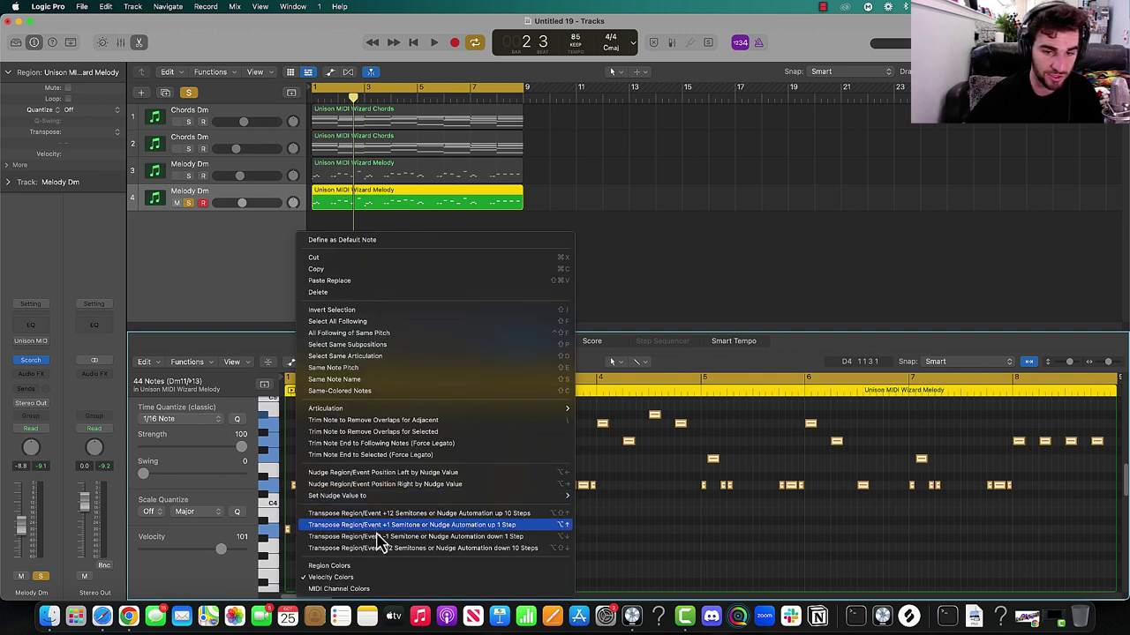
left_click(432, 549)
key("Return")
key("space")
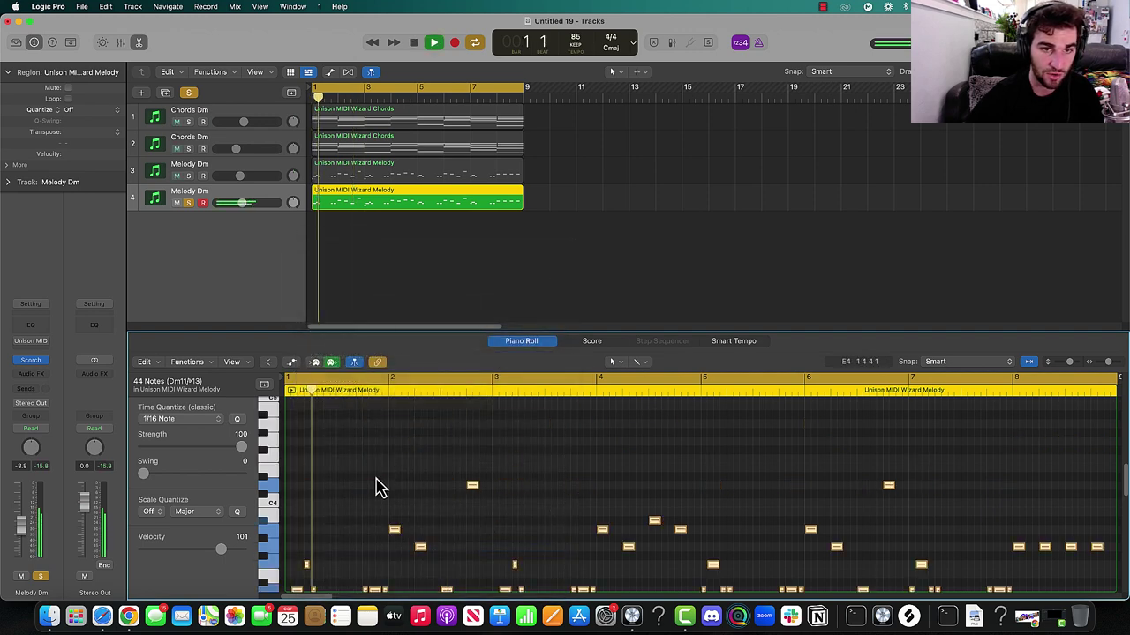
- Blend the duplicated melody with the original at -5.1 dB, then clear the solos to check it in the full mix
left_click(189, 175)
mouse_move(242, 203)
left_mouse_down()
mouse_move(235, 176)
mouse_move(248, 203)
left_mouse_up()
left_click(188, 91)
key("space")
- Set the duplicated melody's Scorch sound to Synth Keys - Belly of the Beast and its volume to -8.8 dB alongside the original melody
left_click(189, 203)
left_click(31, 360)
key("space")
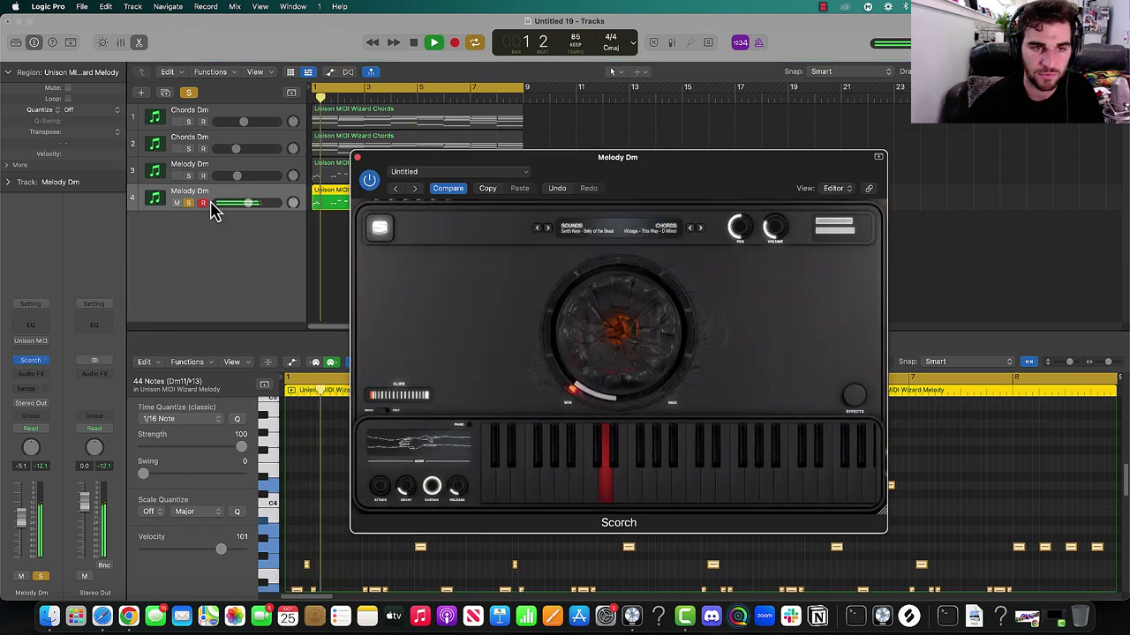
left_click(188, 175)
left_click(356, 157)
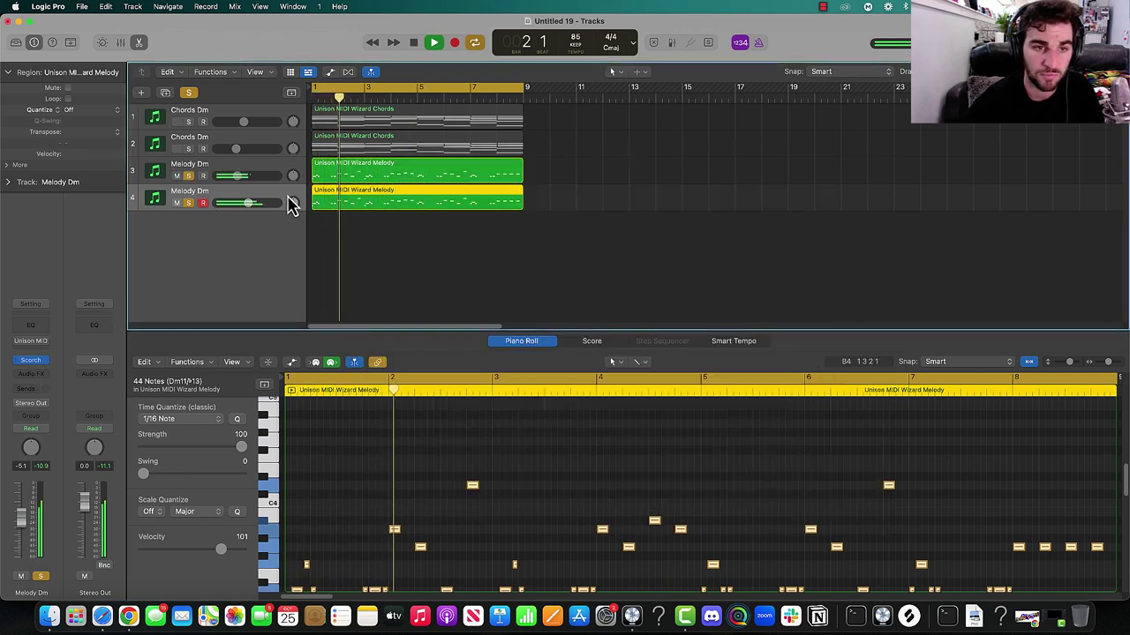
left_click_drag(249, 203, 242, 205)
- Transpose all notes of the duplicated Melody Dm region up 12 semitones and play it soloed
left_click(355, 492)
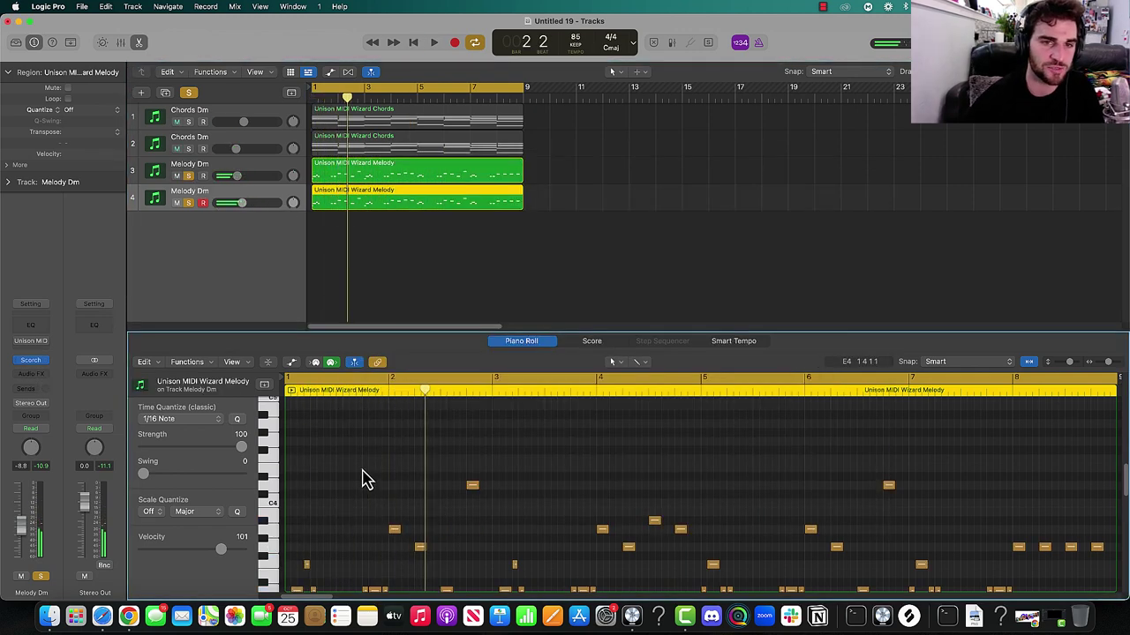
scroll(366, 479, "down", 3)
left_click(188, 177)
key("super+a")
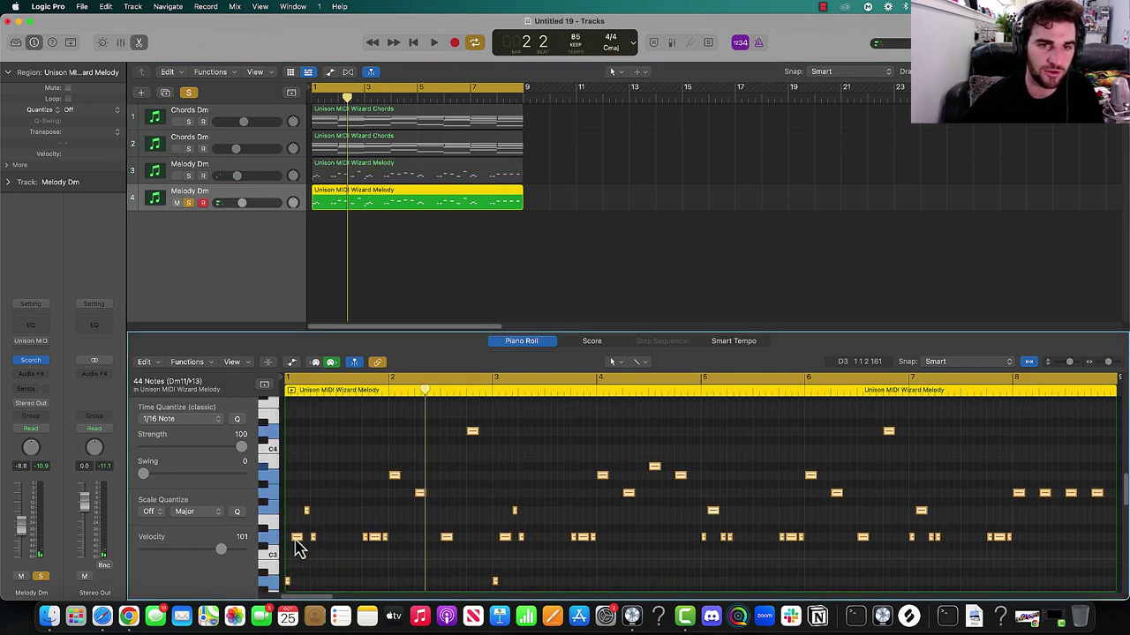
key("space")
right_click(298, 539)
left_click(347, 514)
key("space")
- Set the duplicated Melody Dm track's volume to -15.4 dB against the original melody and unsolo all tracks
left_click(188, 175)
left_click_drag(276, 216, 233, 206)
left_click(189, 93)
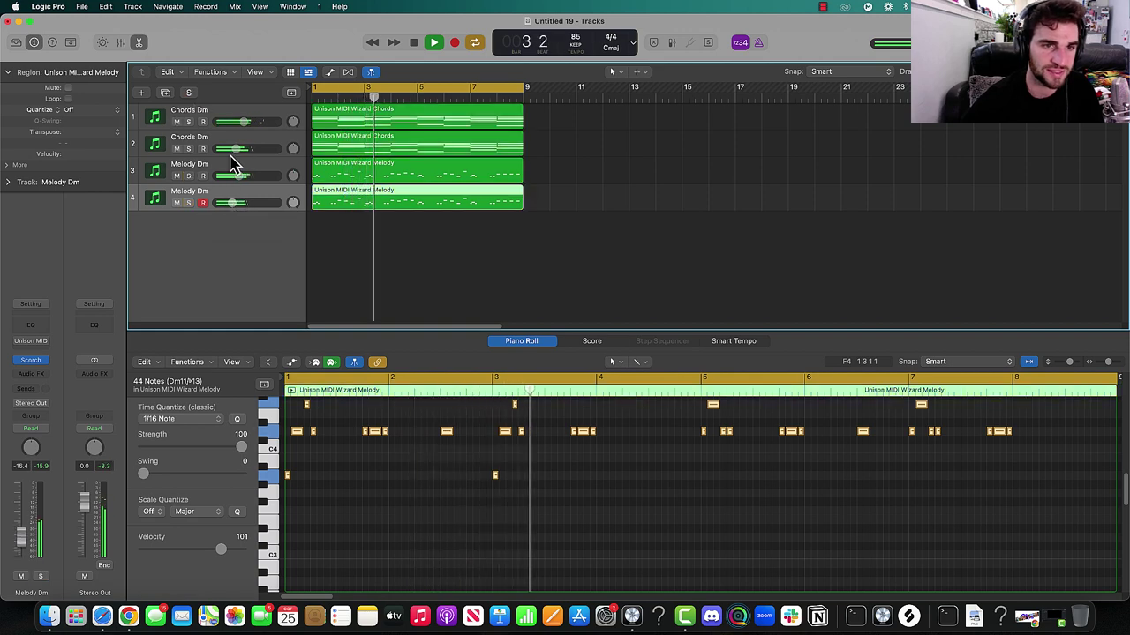
left_click(210, 137)
- Create a software instrument track with Arcade and set and lock Arcade's session key to D minor
left_click(141, 92)
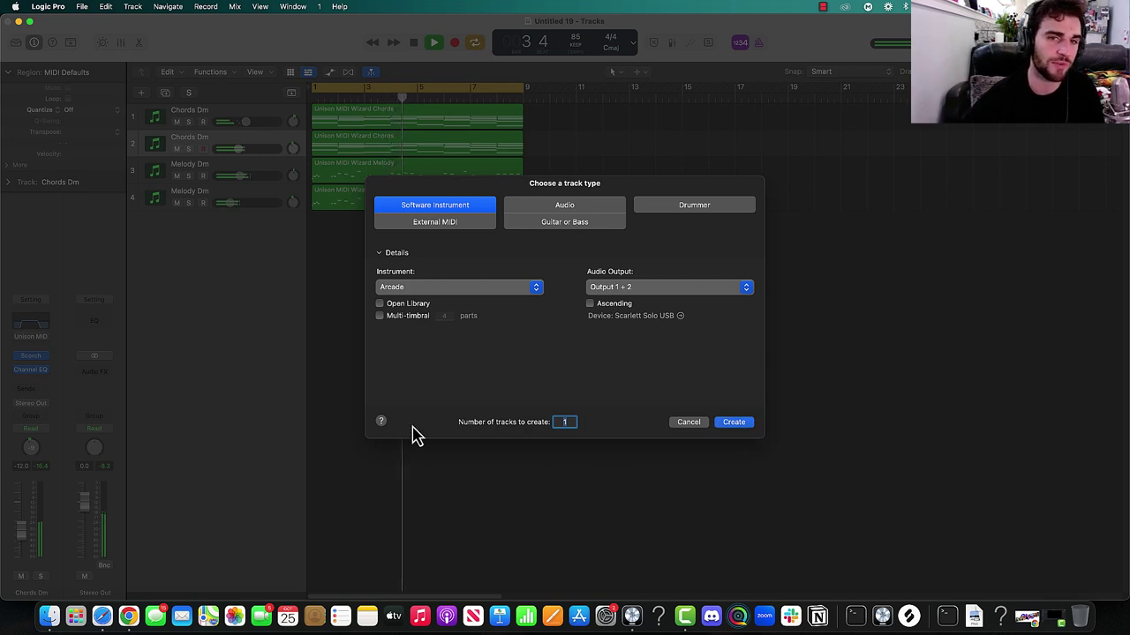
key("Return")
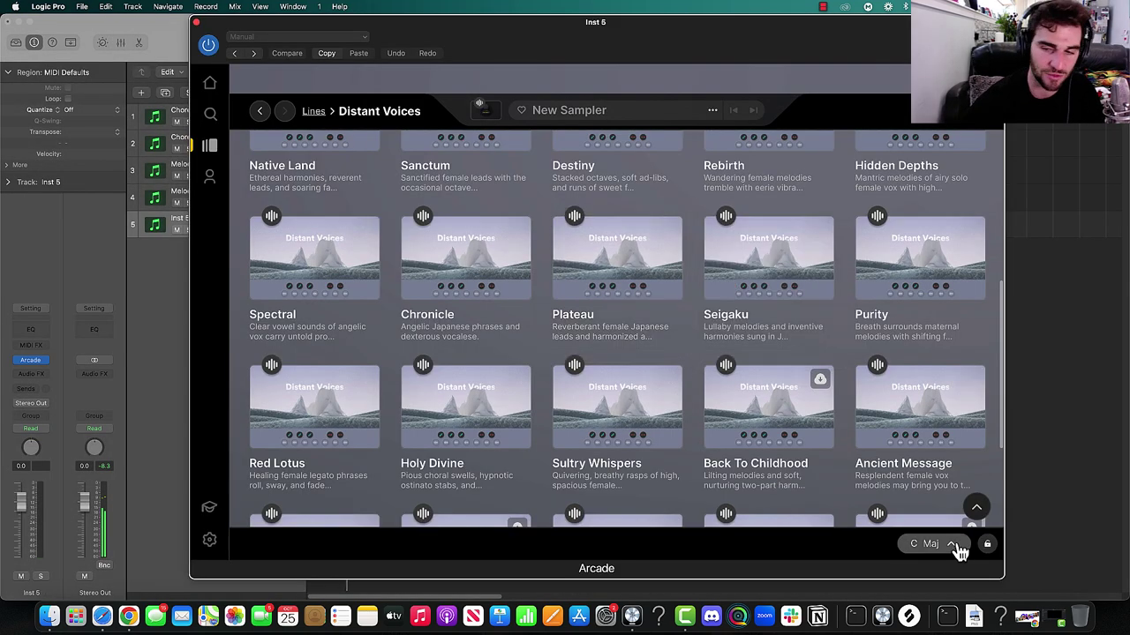
left_click(929, 552)
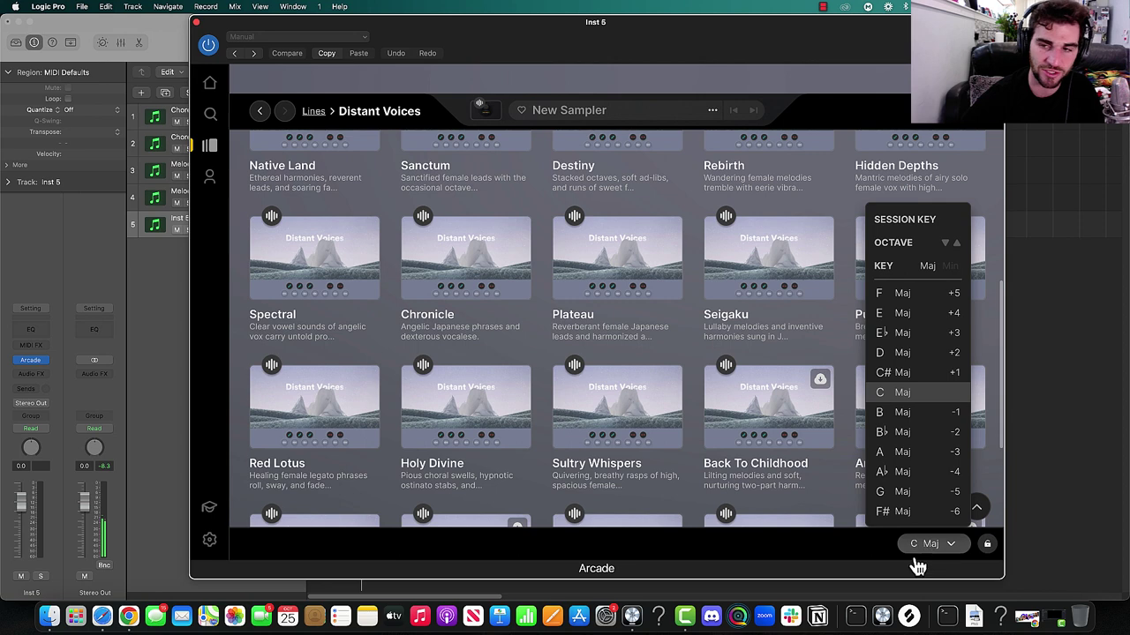
left_click(956, 268)
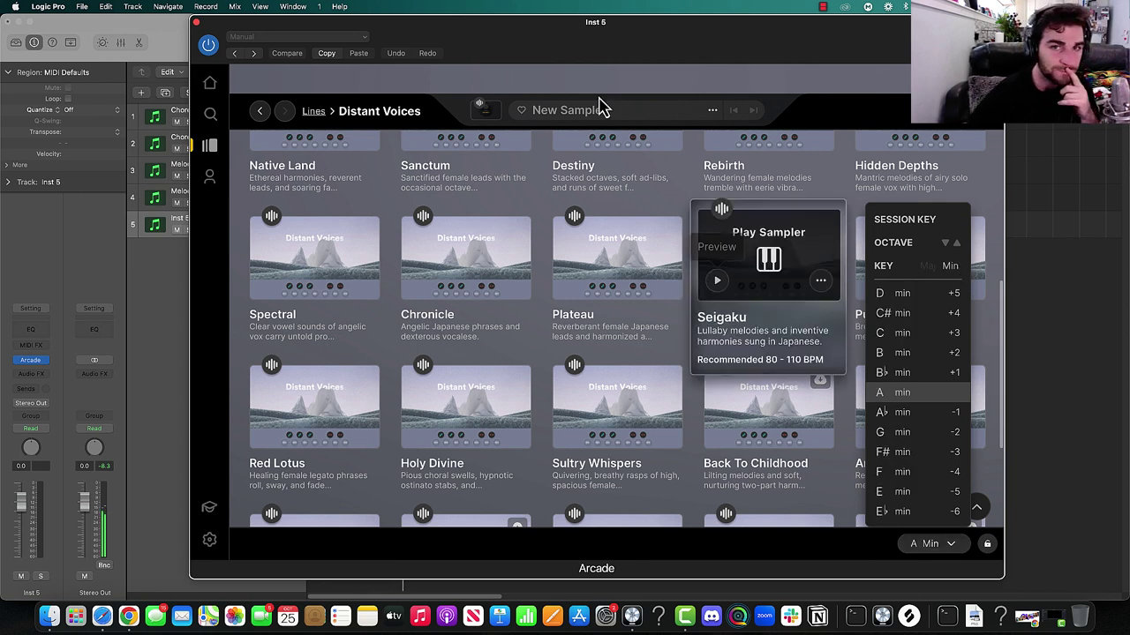
left_click_drag(570, 18, 600, 21)
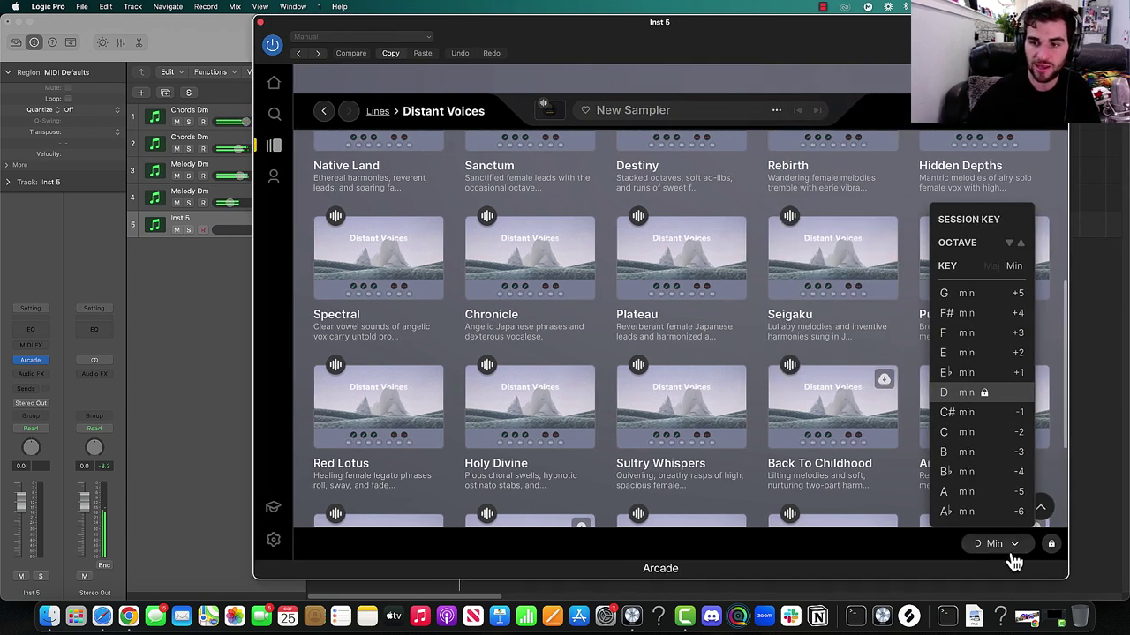
- Record a four-bar vocal chop part on Inst 5 using the A and D musical typing notes, with the track at -3.3 dB
key("a")
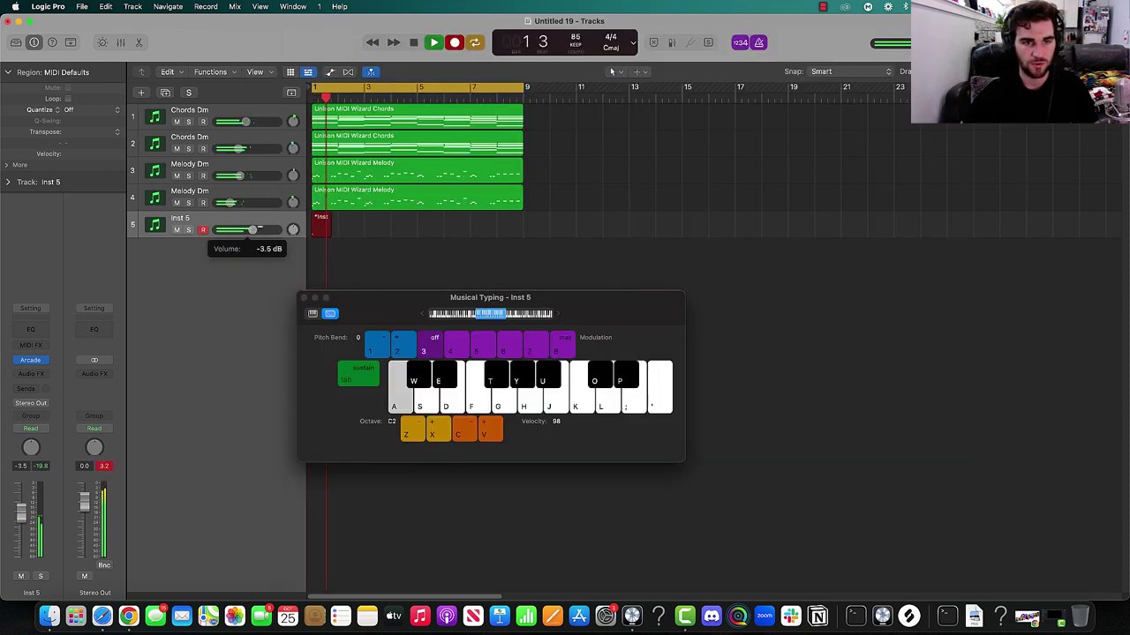
left_click_drag(253, 229, 265, 236)
key("d")
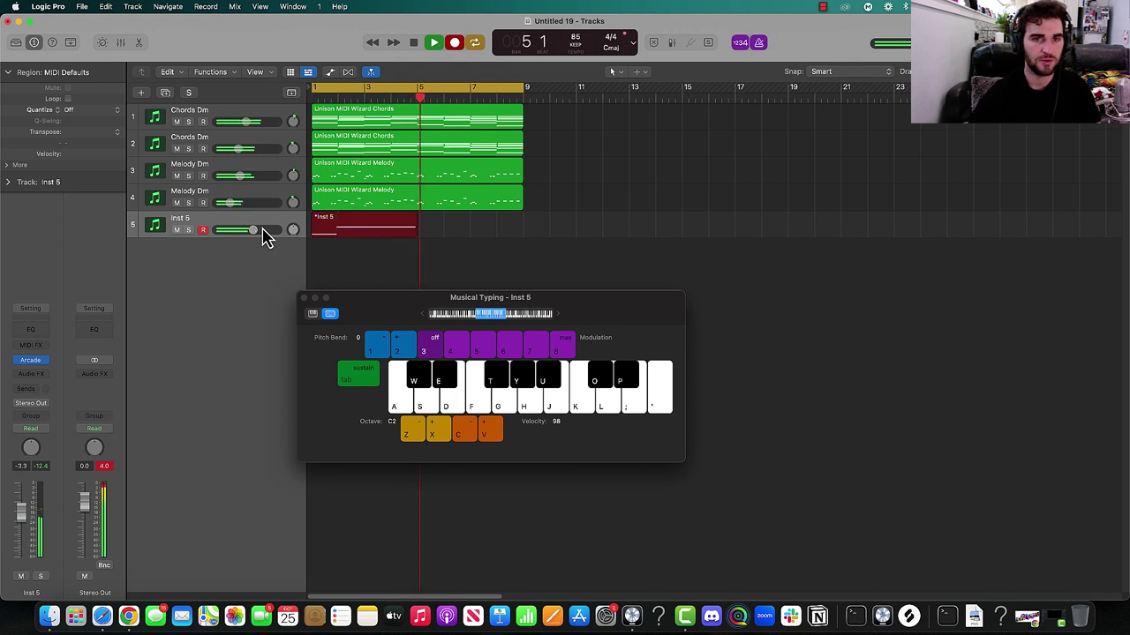
key("space")
- Copy the recorded Inst 5 region and paste it at bar 5
left_click(418, 99)
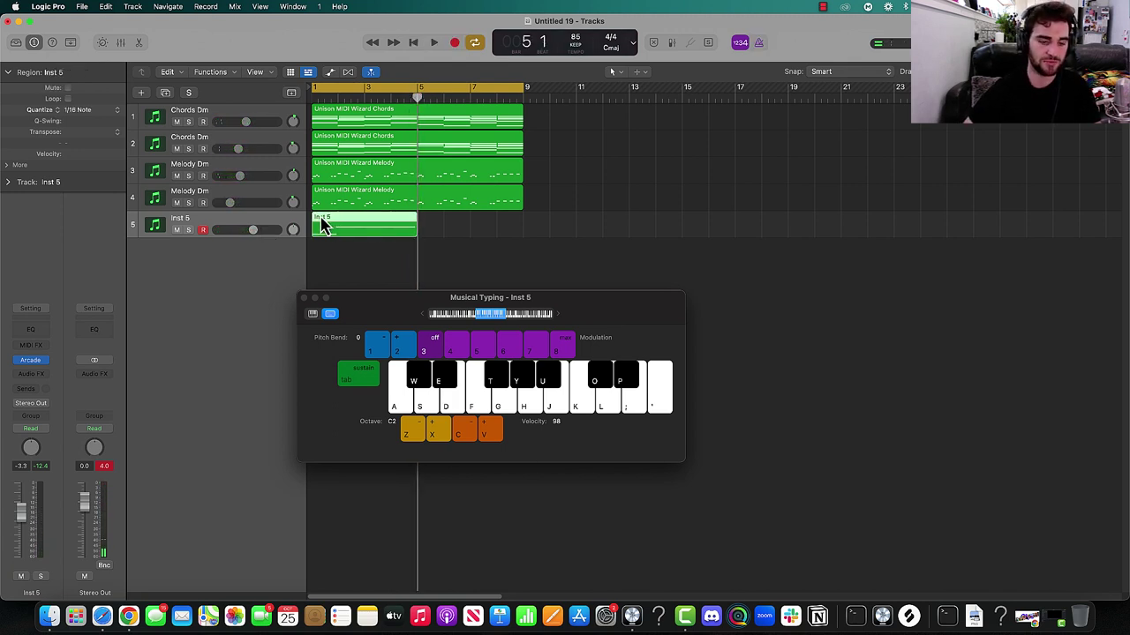
key("super+c")
key("super+v")
left_click_drag(489, 274, 349, 230)
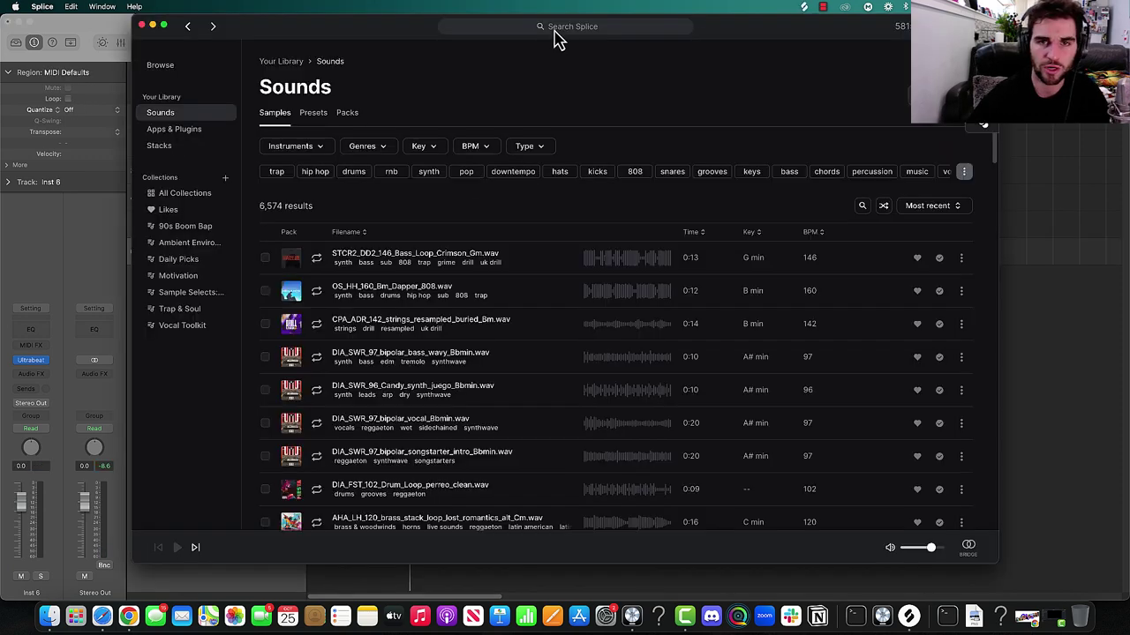
- Switch to Splice, search the samples for 808 and limit the results to 80 - 90 BPM
left_click(565, 28)
key("Return")
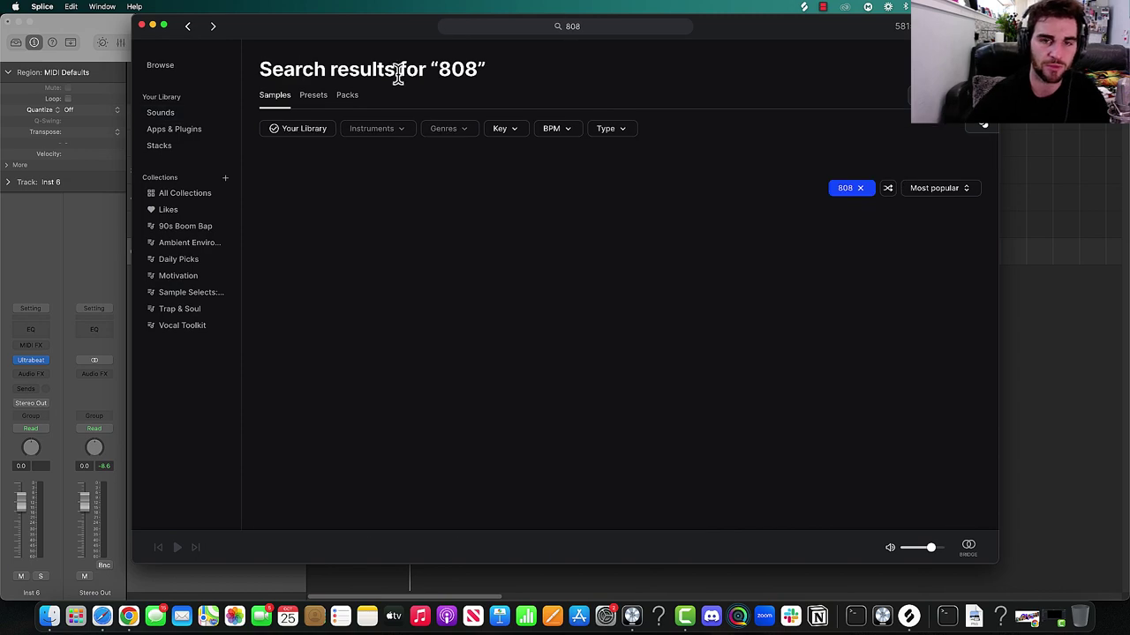
left_click_drag(381, 27, 356, 12)
left_click(527, 129)
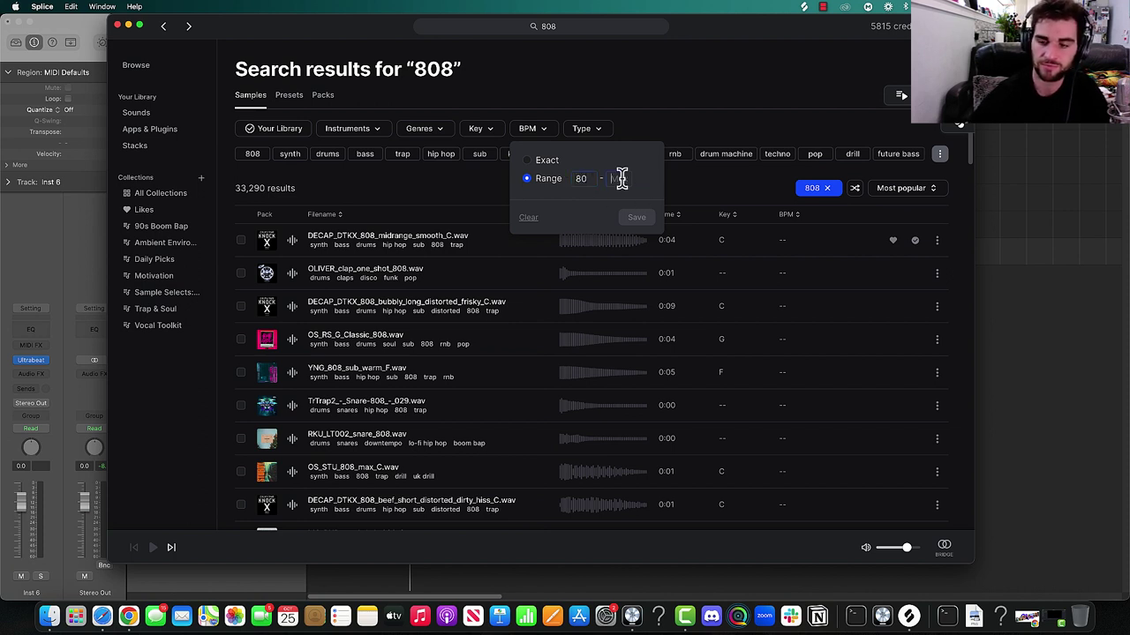
left_click(634, 218)
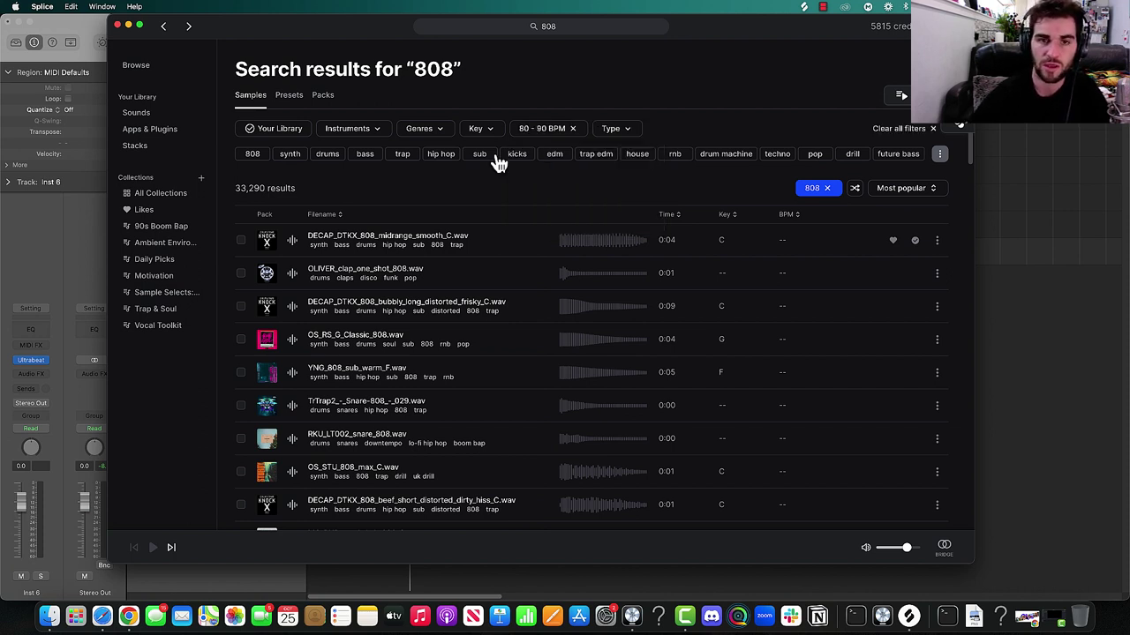
- Open the key filter for the 808 sample results
left_click(491, 134)
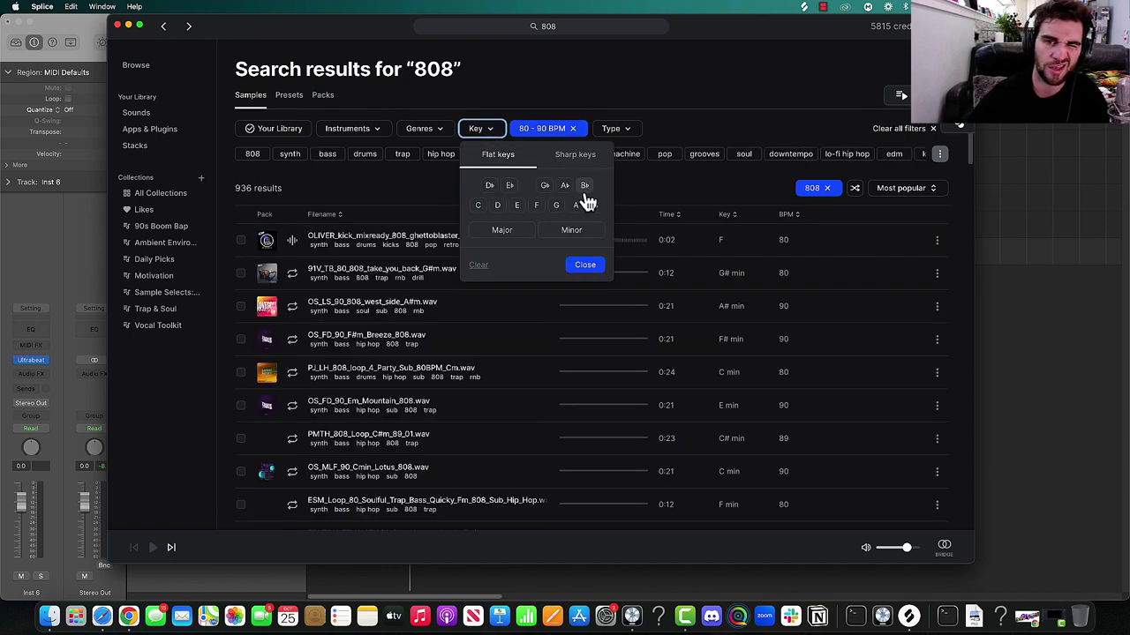
mouse_move(326, 30)
left_mouse_down()
mouse_move(698, 236)
mouse_move(310, 31)
left_mouse_up()
left_click(456, 134)
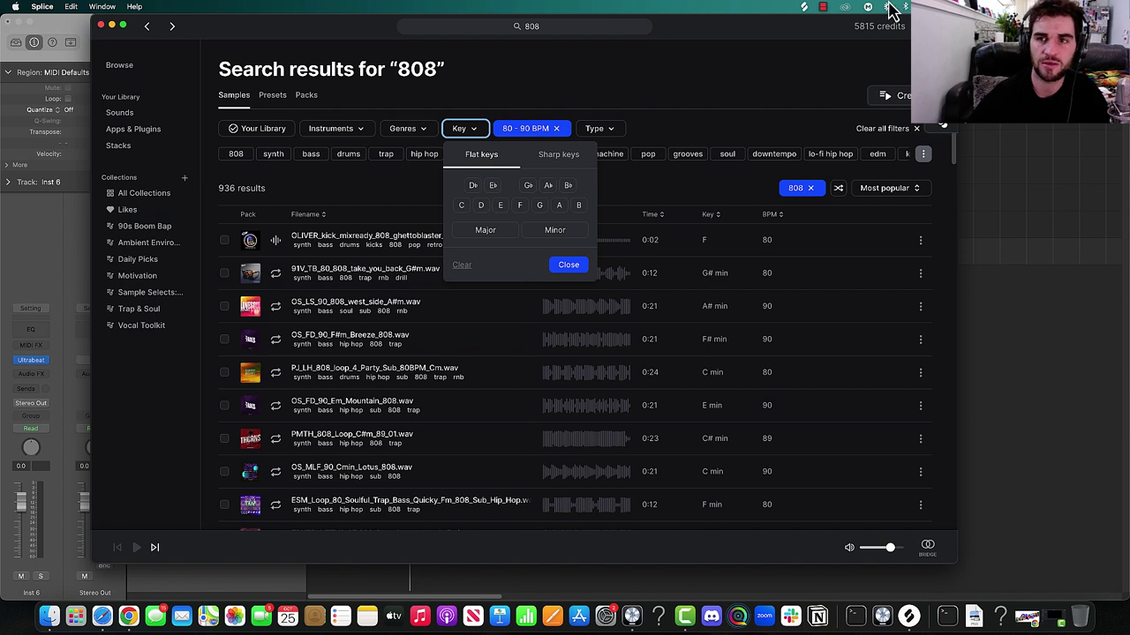
left_click(822, 7)
left_click(848, 35)
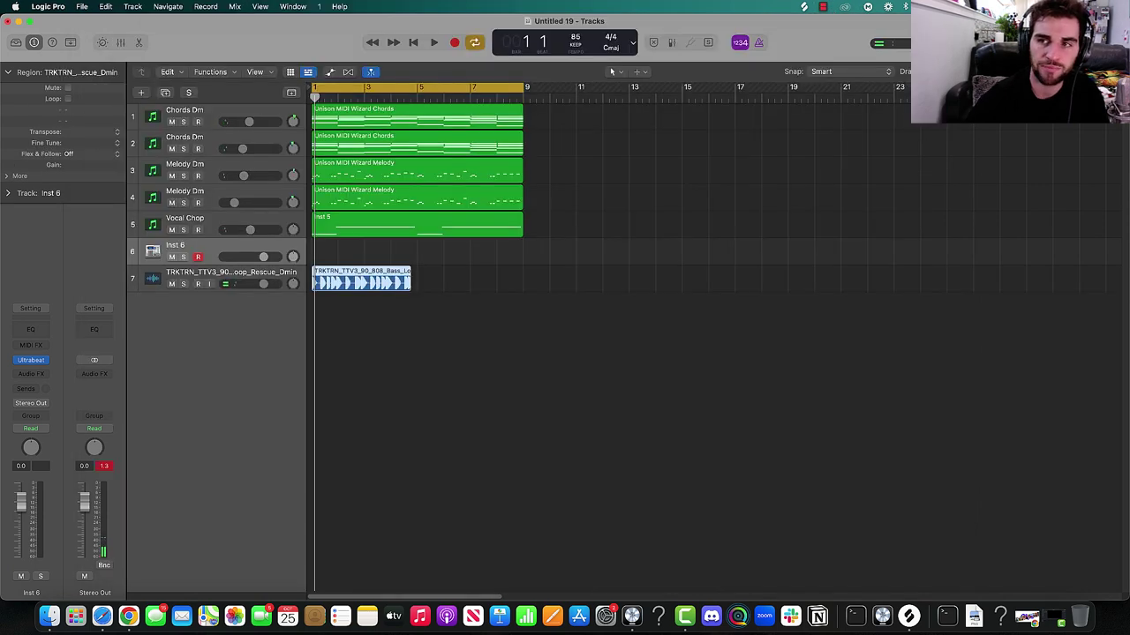
- Time-stretch the 808 bass loop region on track 7 to four bars so that it ends at bar 5
key("super+Down")
key("super+Down")
key("super+Right")
key("super+Right")
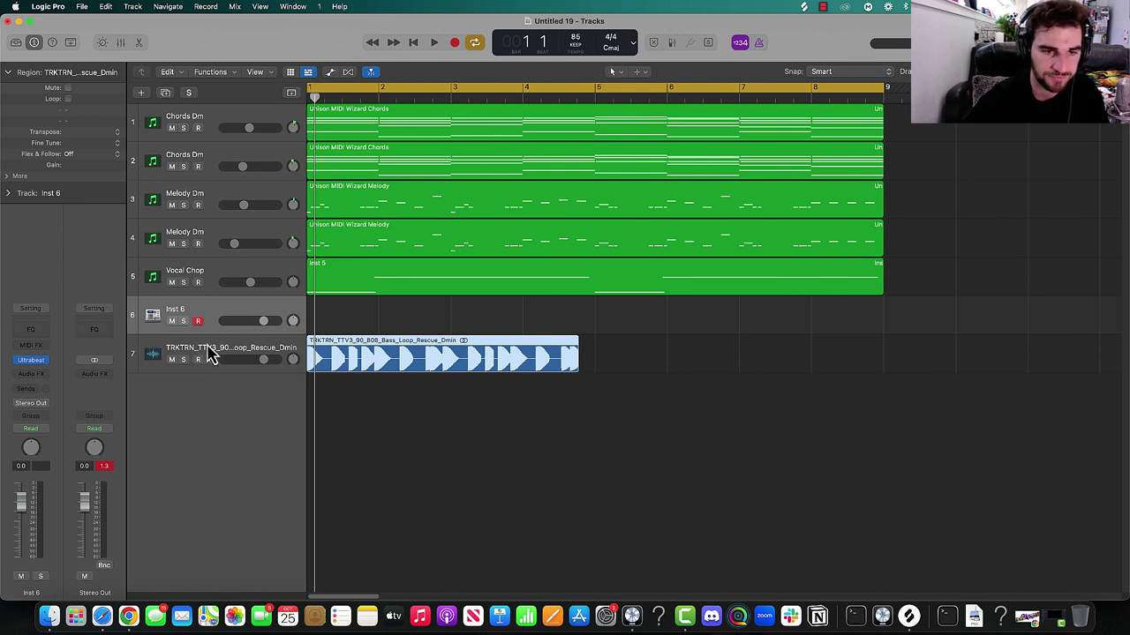
left_click(238, 353)
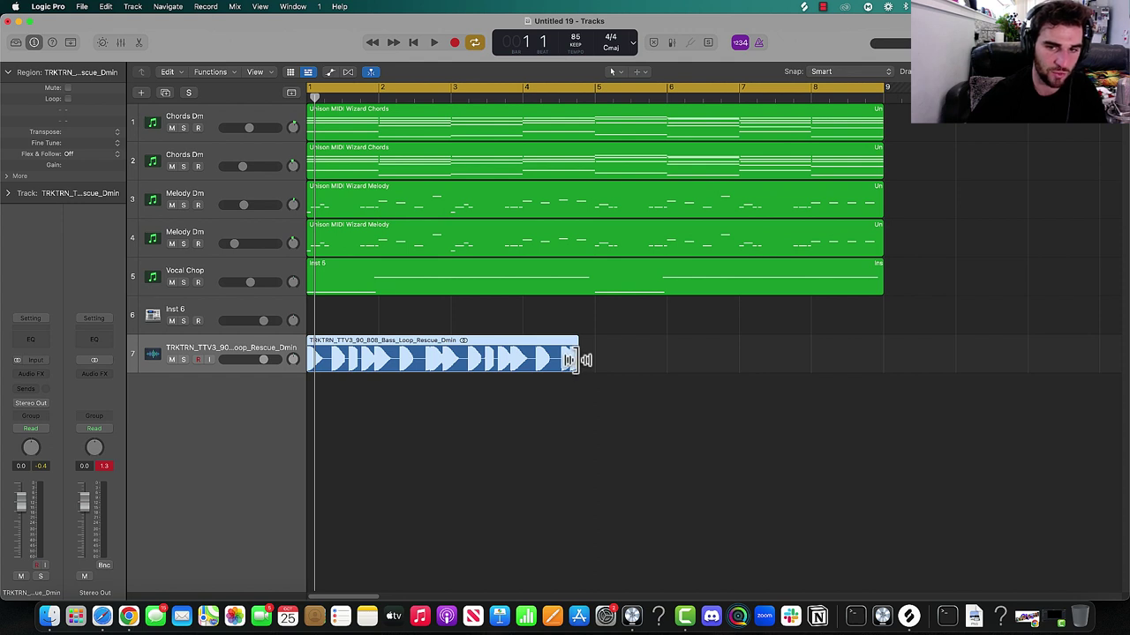
left_click_drag(570, 360, 589, 373)
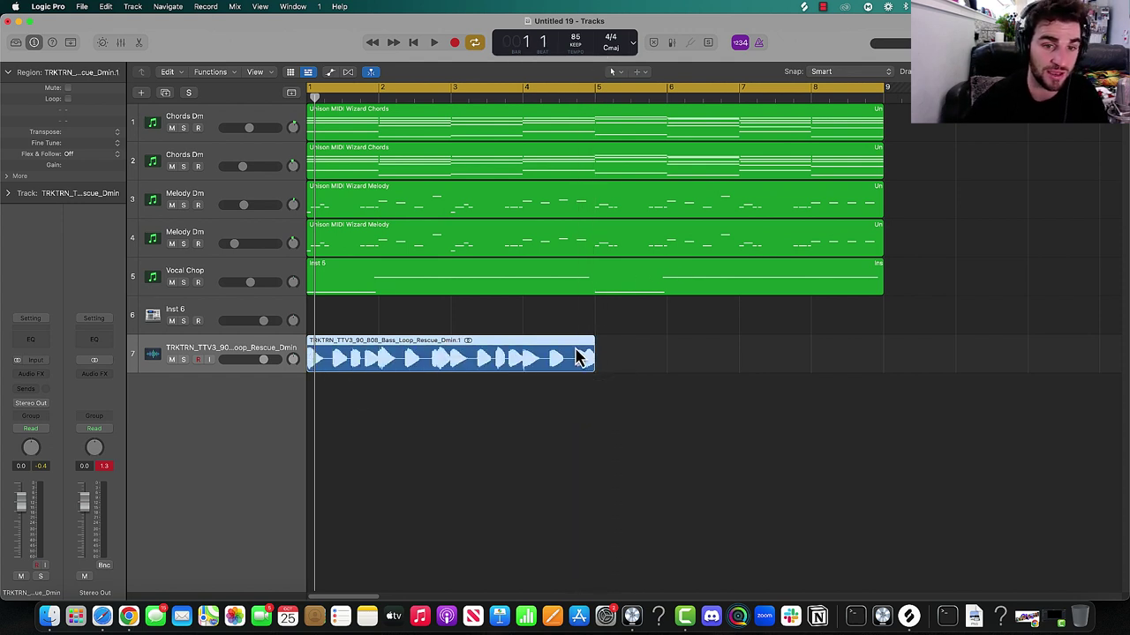
- Play the arrangement, lower the 808 loop track to -1.6 dB and move it above the Inst 6 track
key("space")
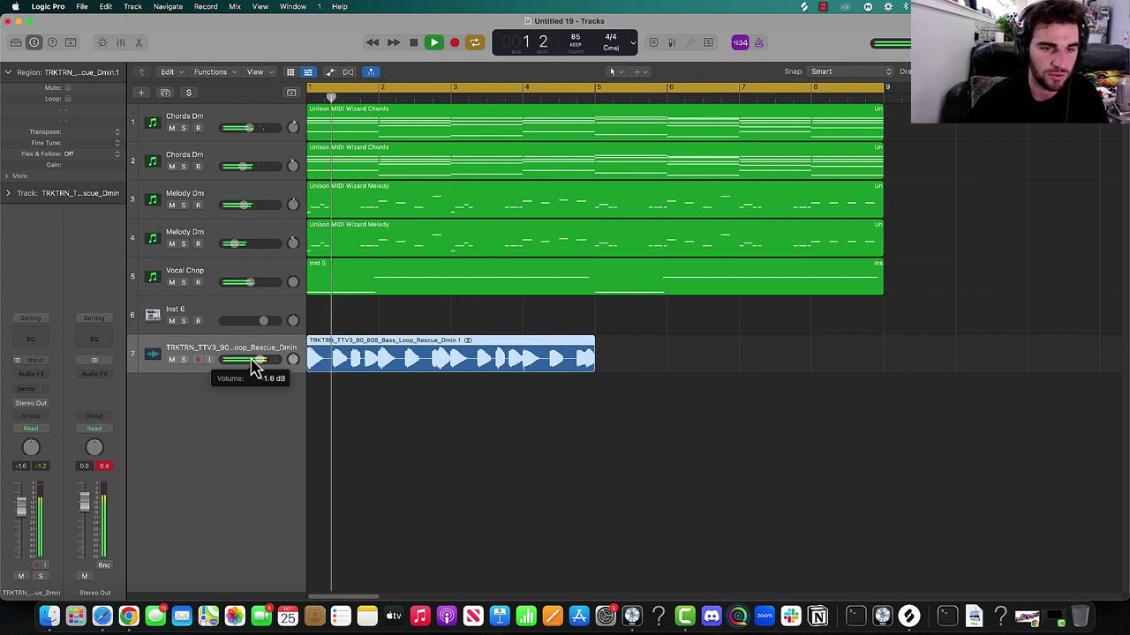
left_click_drag(239, 356, 245, 303)
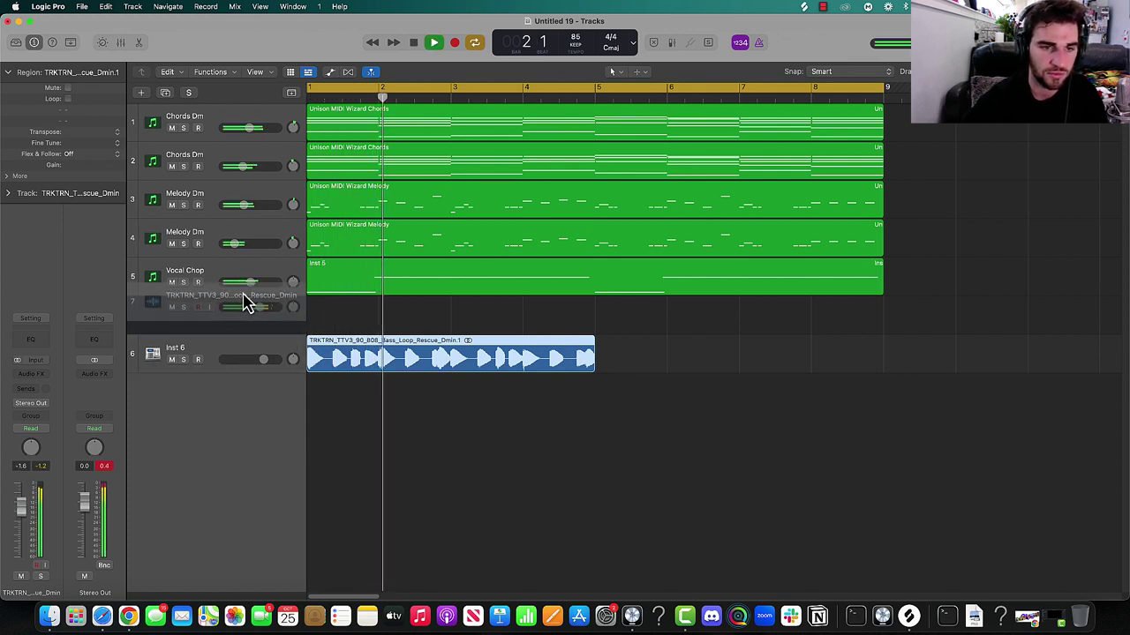
- Copy the stretched 808 loop region to bar 5 and rename its track 808 Dm
left_click_drag(389, 320, 655, 328)
key("space")
left_click(222, 316)
double_click(221, 311)
type("808 Dm")
key("Return")
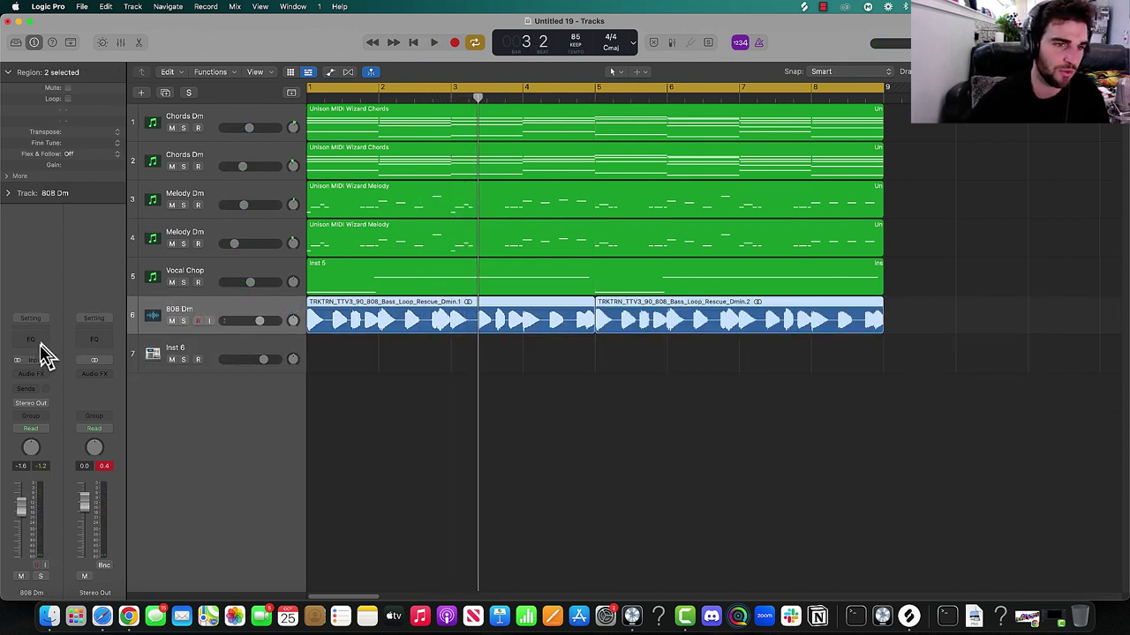
- Add a Channel EQ to the 808 Dm track and, during playback, set its high cut to 960 Hz at 48 dB/Oct
left_click(38, 344)
left_click_drag(568, 209, 442, 164)
key("space")
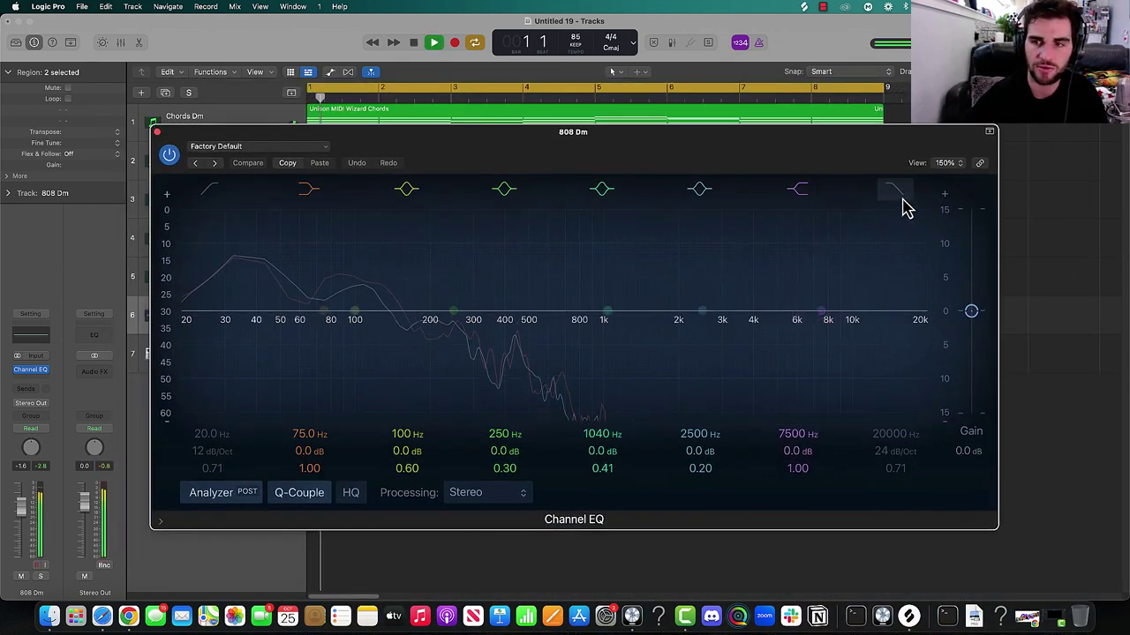
left_click_drag(904, 207, 560, 292)
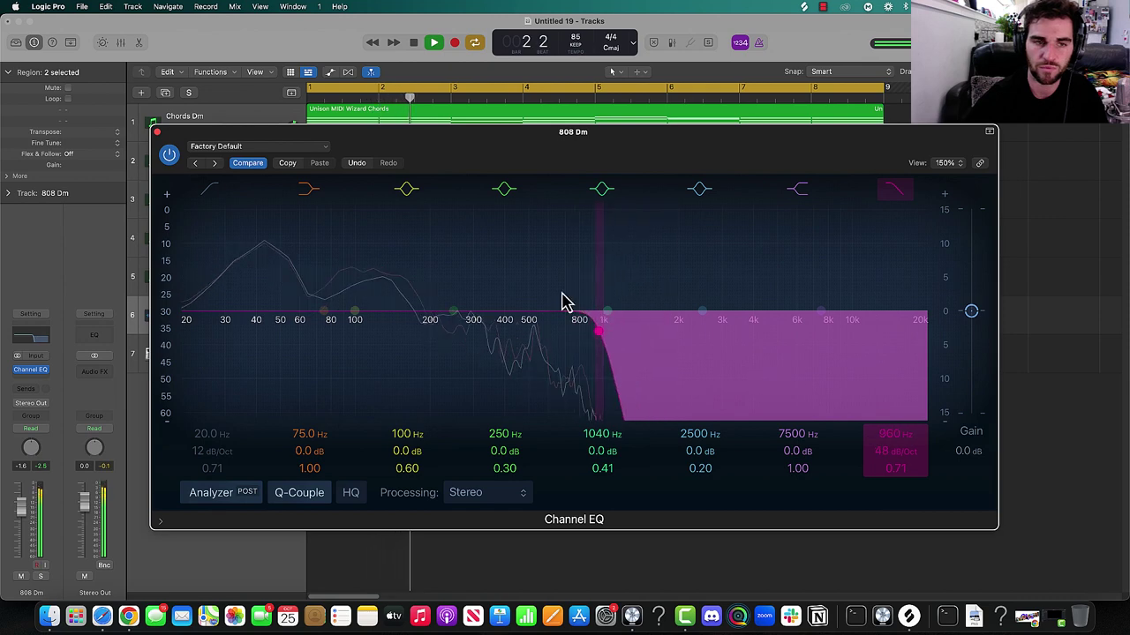
- Enable and adjust the low cut in the 808 Dm EQ, compare the sound with the EQ bypassed, and close the plug-in
left_click(216, 191)
left_click_drag(188, 315, 239, 333)
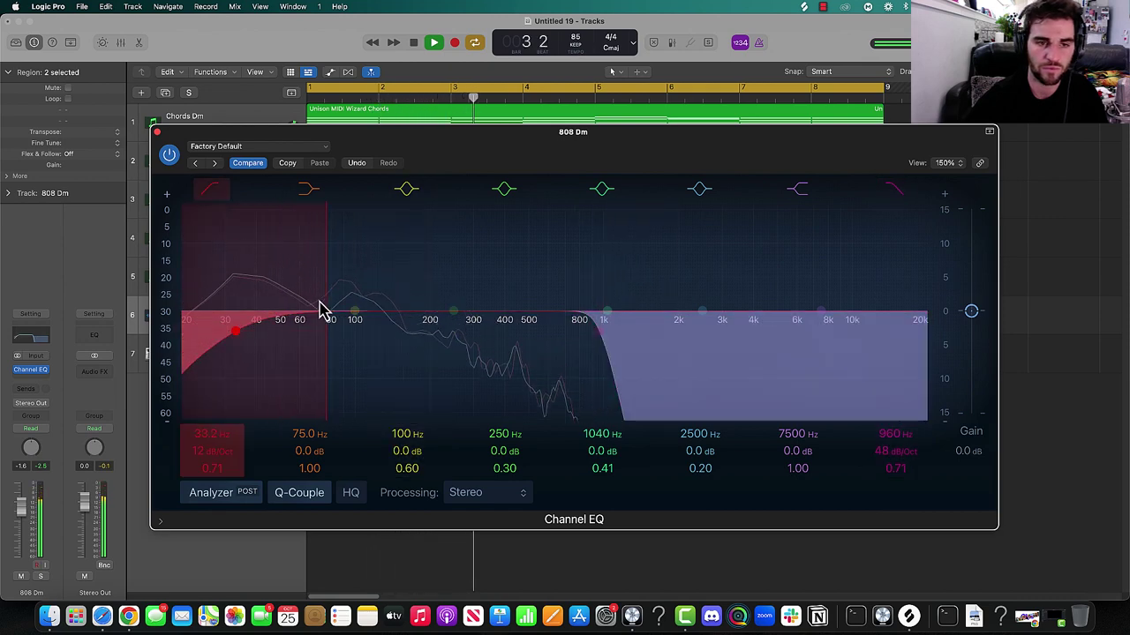
left_click_drag(321, 303, 214, 348)
left_click(167, 157)
left_click(167, 157)
left_click(156, 131)
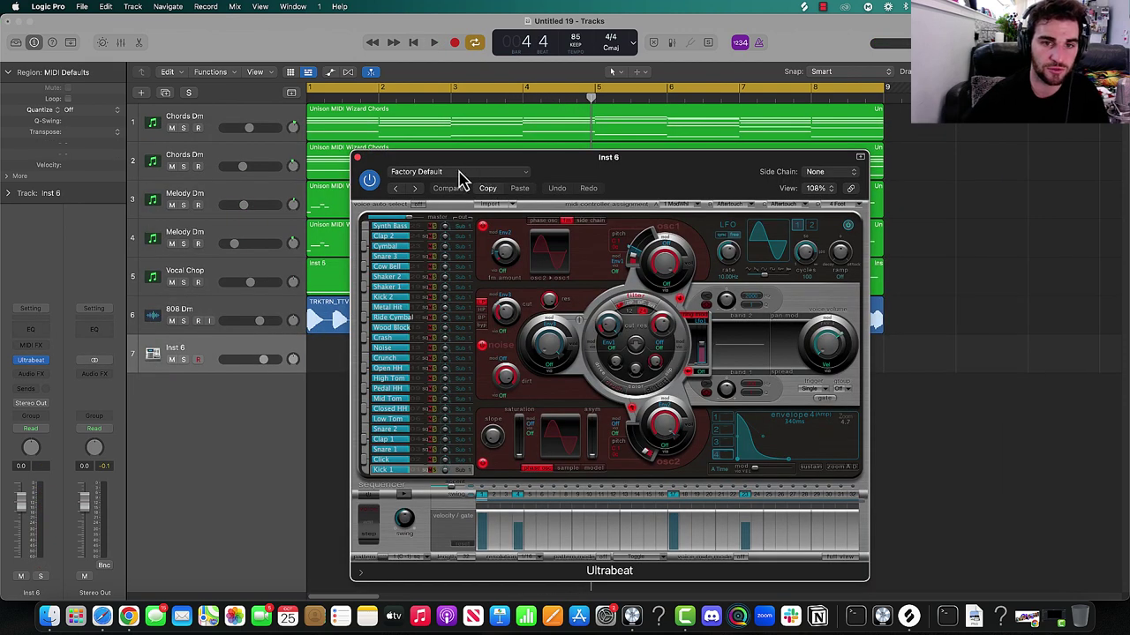
- Switch to Splice, search for murda beatz, and open the Murda Beatz Presents: Bandemic Drum Kit pack
left_click_drag(578, 171, 551, 102)
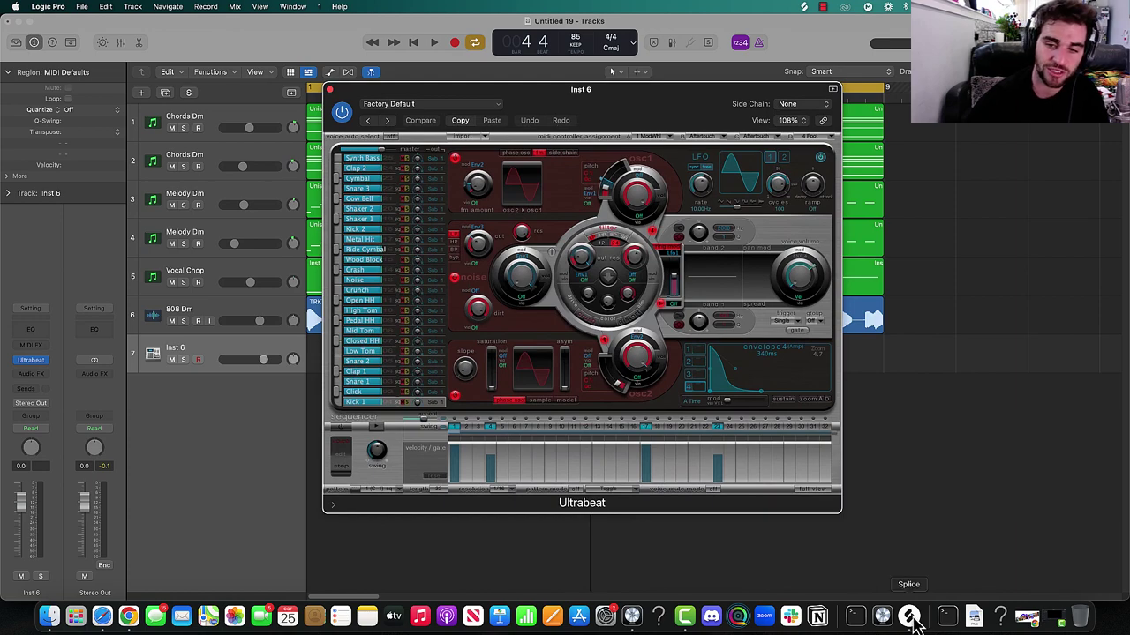
left_click(910, 623)
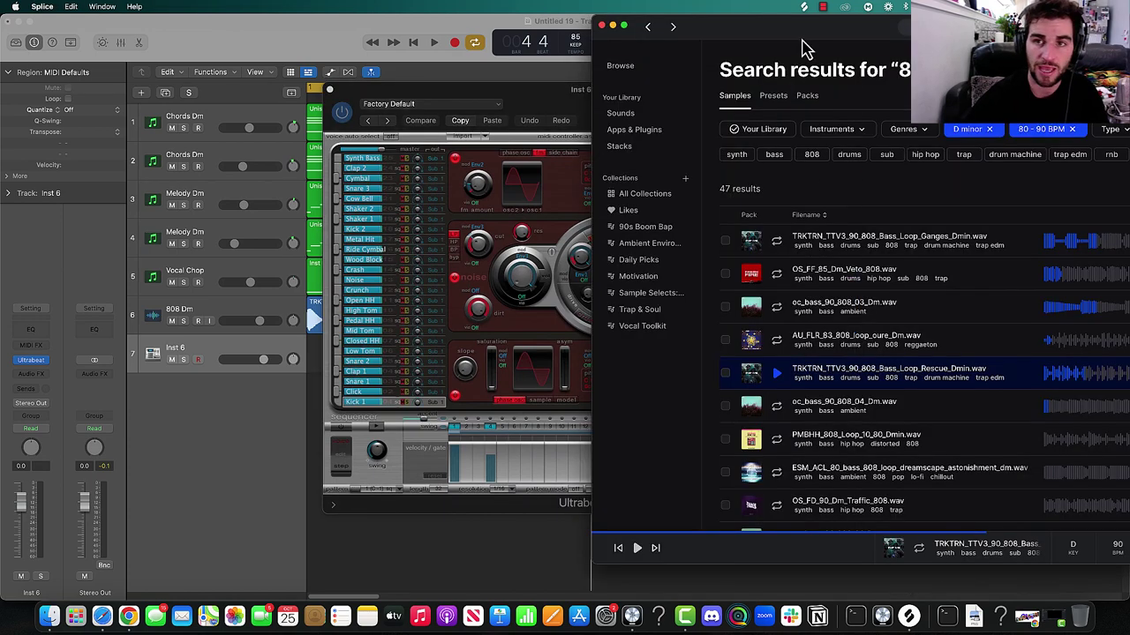
left_click_drag(807, 43, 353, 28)
left_click(575, 29)
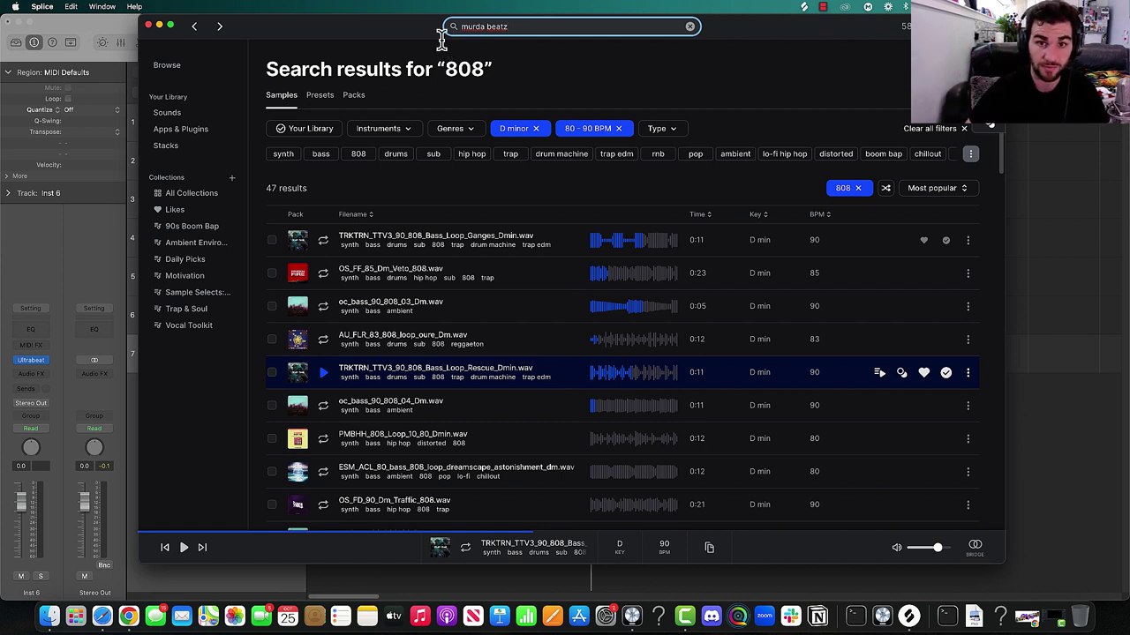
key("Return")
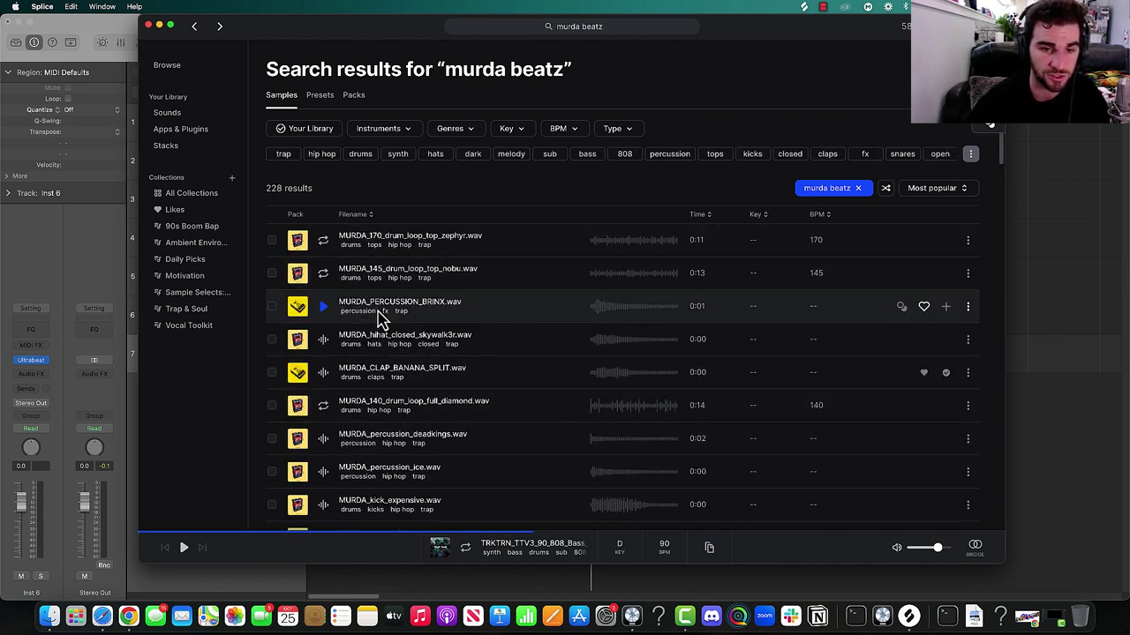
scroll(321, 370, "down", 2)
left_click(296, 320)
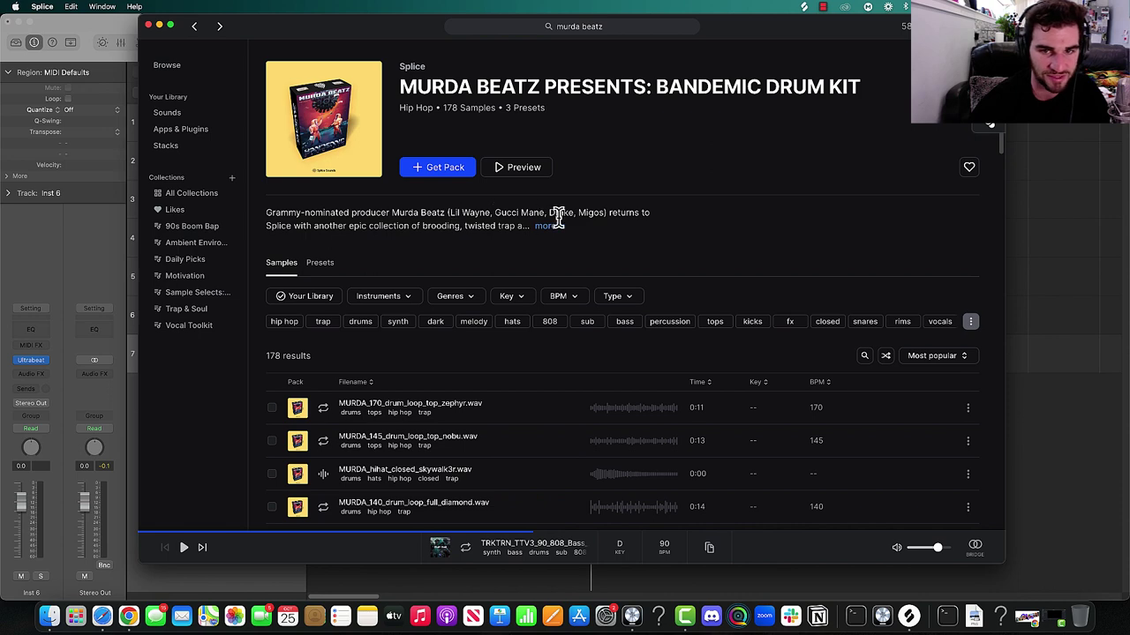
- Return to Logic Pro, browse the Ultrabeat presets for track 7 and load the Boi1da Drums kit
left_click(1069, 393)
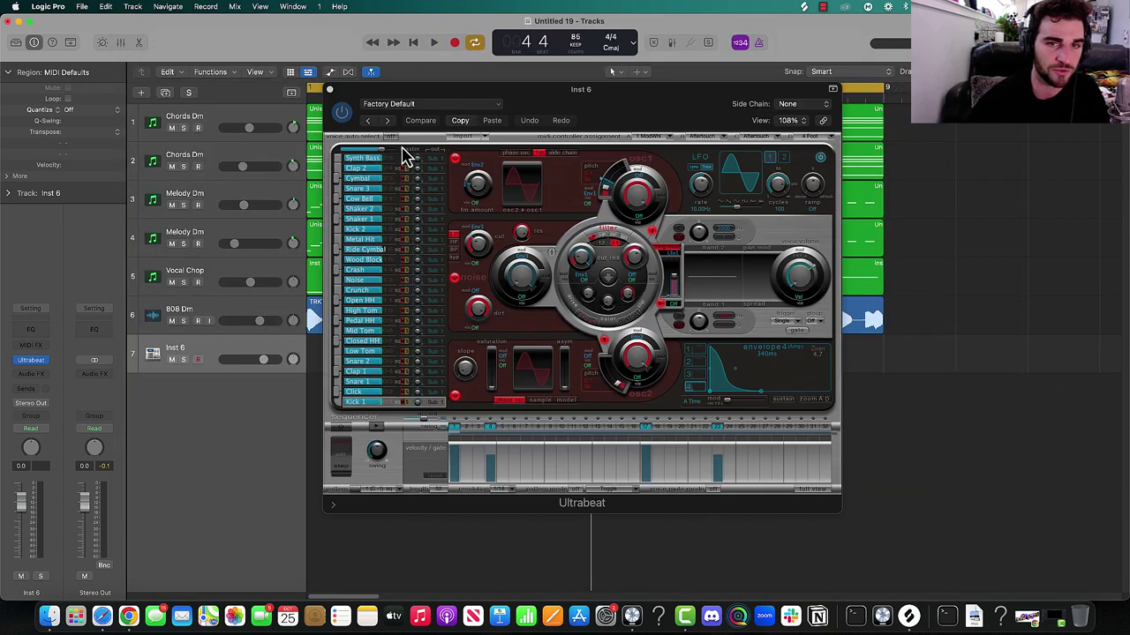
left_click(411, 106)
scroll(509, 312, "down", 10)
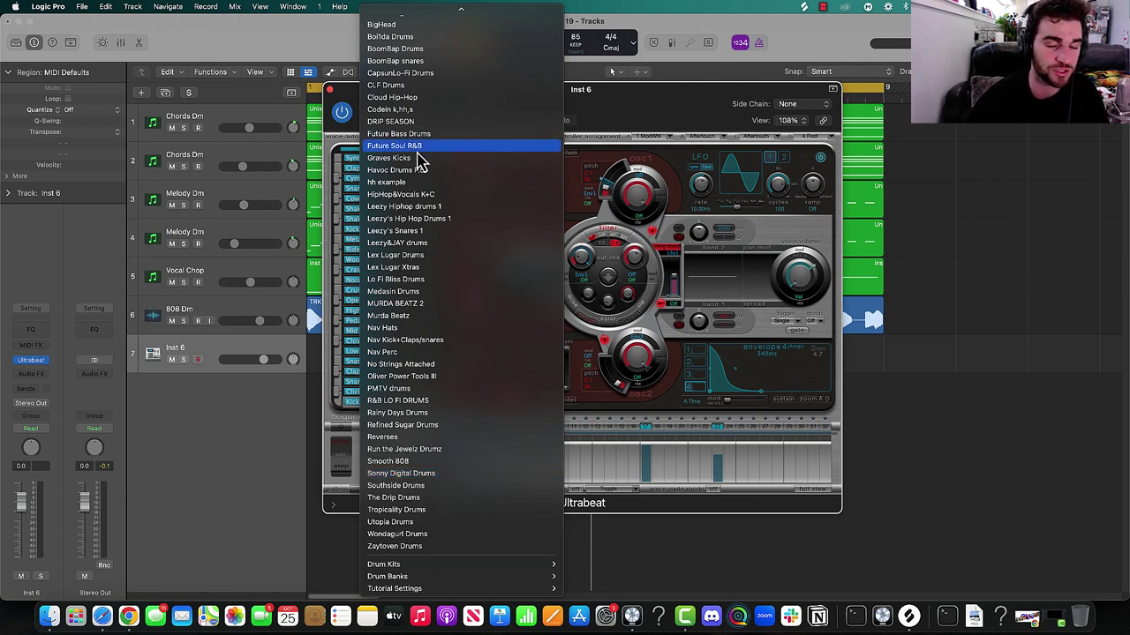
scroll(454, 212, "up", 5)
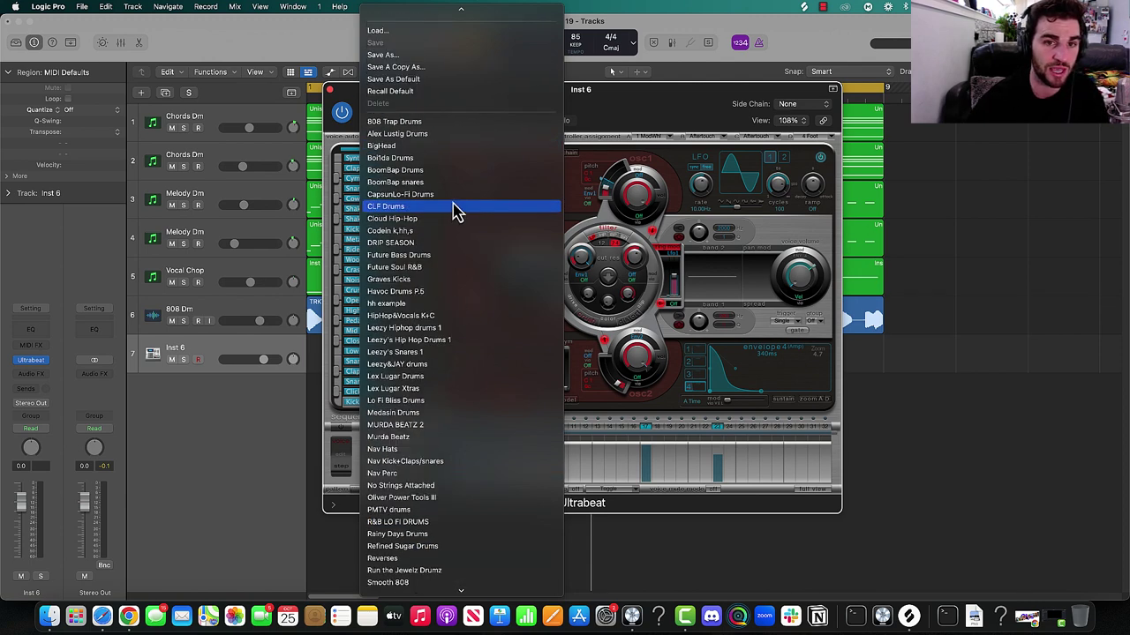
left_click(334, 106)
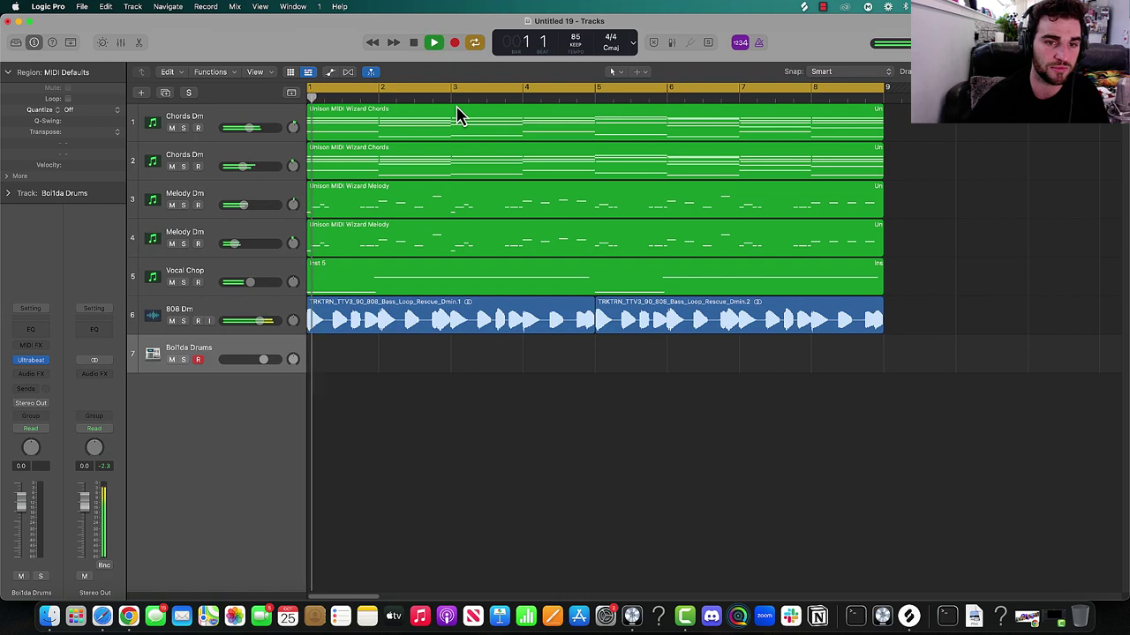
- Play the arrangement and rename the drum track on track 7 as Murda Beatz
key("space")
key("ctrl+Up")
key("ctrl+Up")
double_click(188, 346)
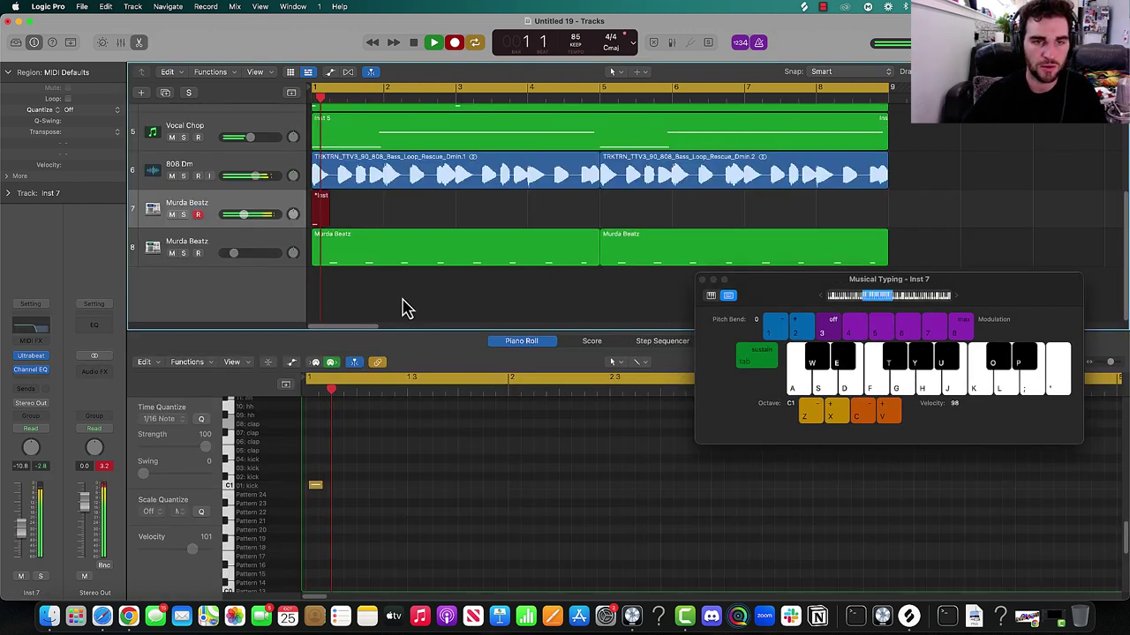
- Record a kick pattern on Murda Beatz track 7 with repeated C1 notes played through Musical Typing
key("a")
key("a")
key("a")
key("a")
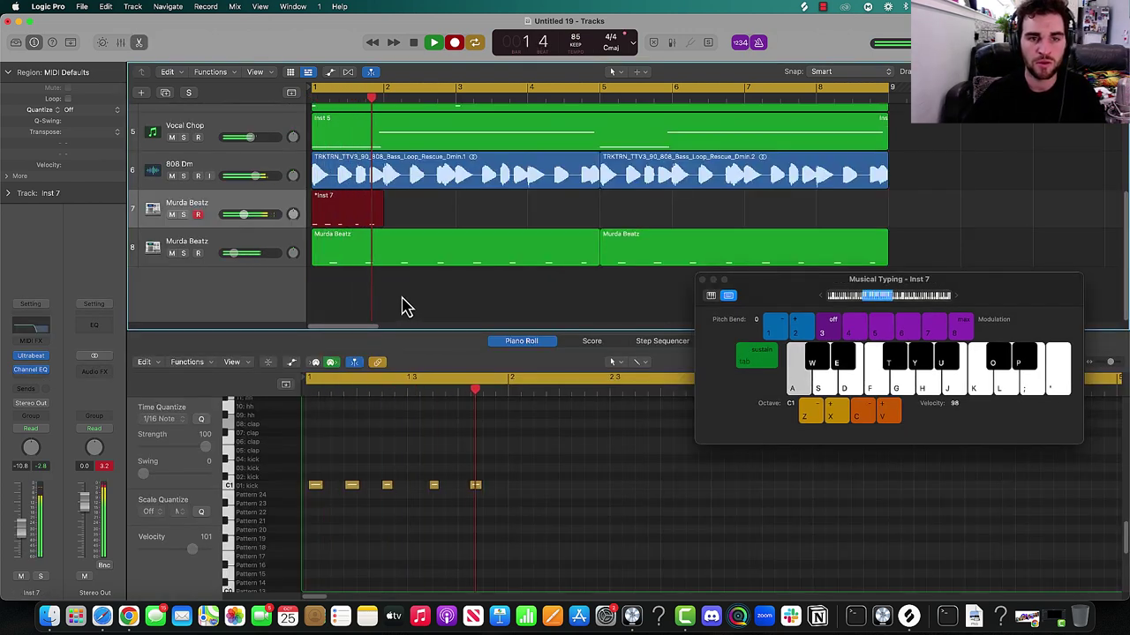
key("a")
key("a")
key("a")
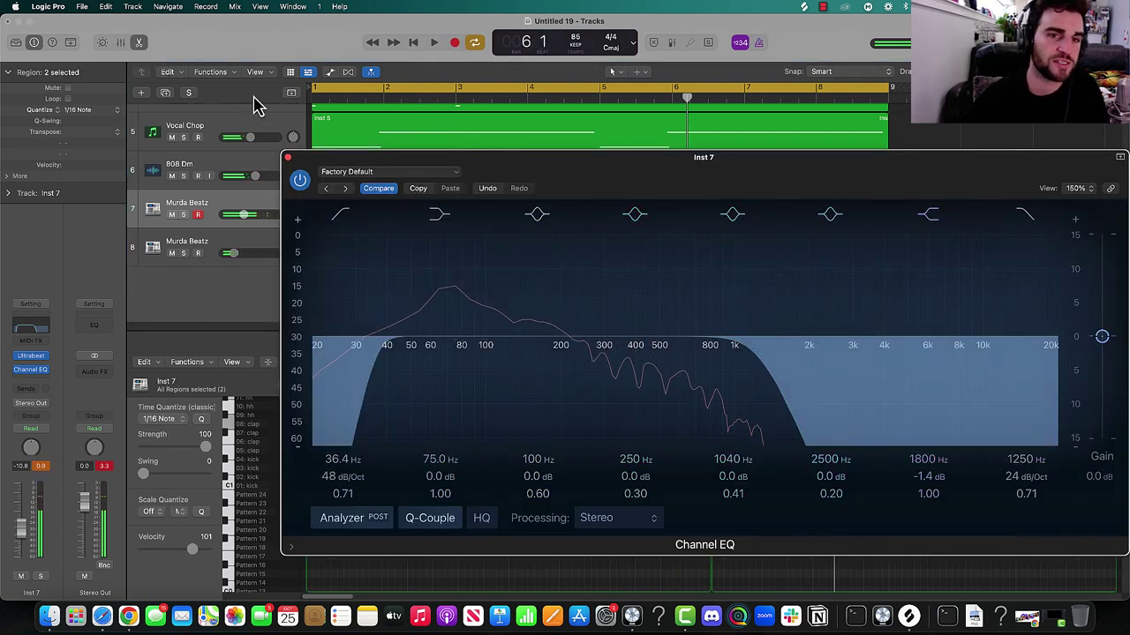
- Set the kick track's Channel EQ low cut to 37.2 Hz and high cut to 1160 Hz during playback
left_click_drag(507, 176, 368, 103)
left_click_drag(591, 327, 582, 327)
key("space")
left_click_drag(238, 326, 240, 327)
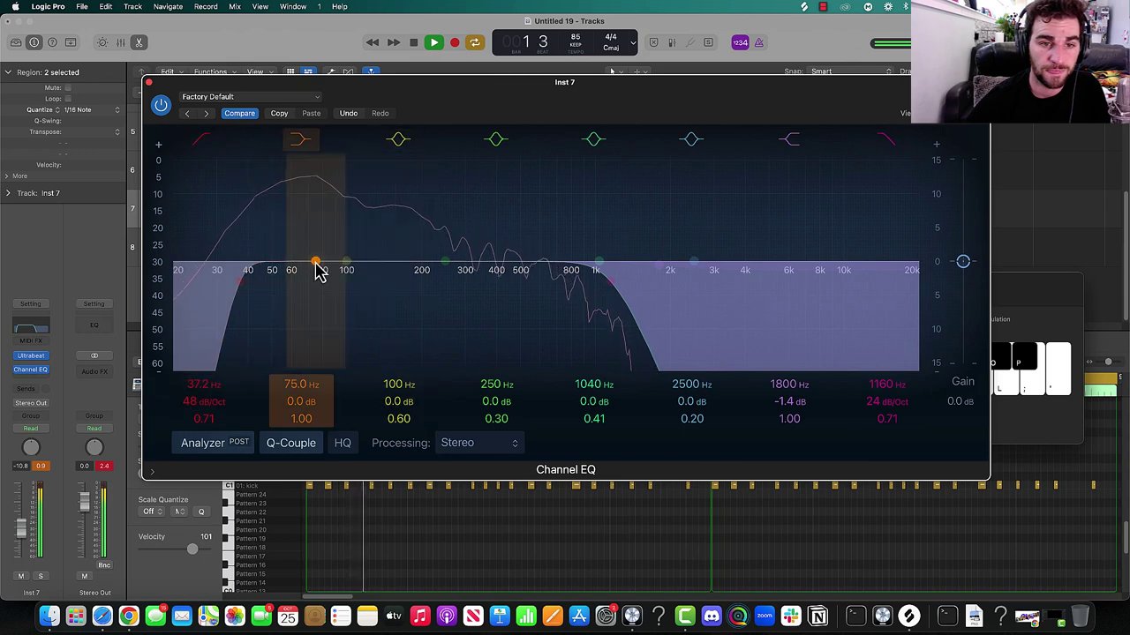
- Set the kick EQ's low shelf to -1.6 dB at 77 Hz, adjust the 100 Hz band, and close the EQ
left_click_drag(316, 263, 318, 272)
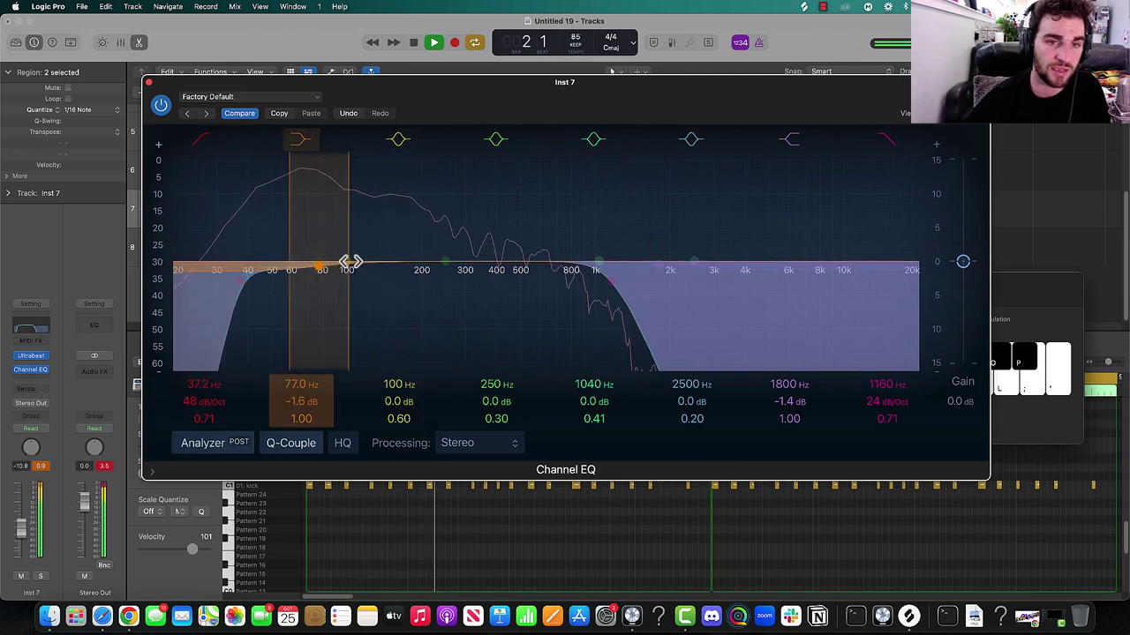
left_click_drag(399, 384, 403, 409)
left_click(148, 82)
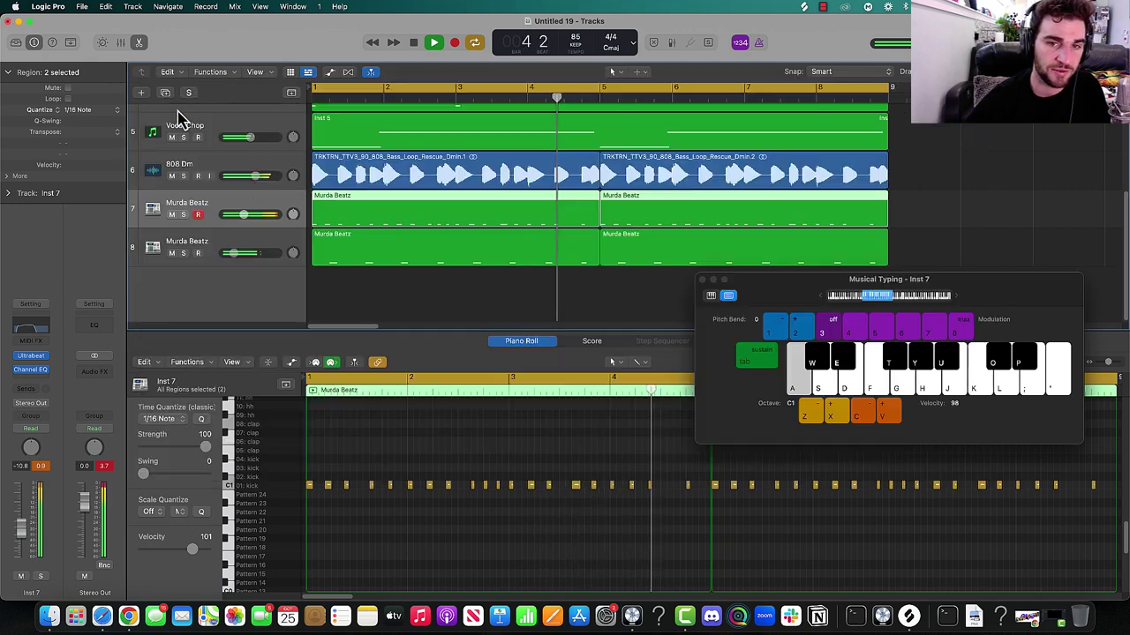
- Raise the kick track's volume to -9.0 dB and close the note editor and Musical Typing
left_click_drag(243, 215, 245, 215)
left_click(139, 42)
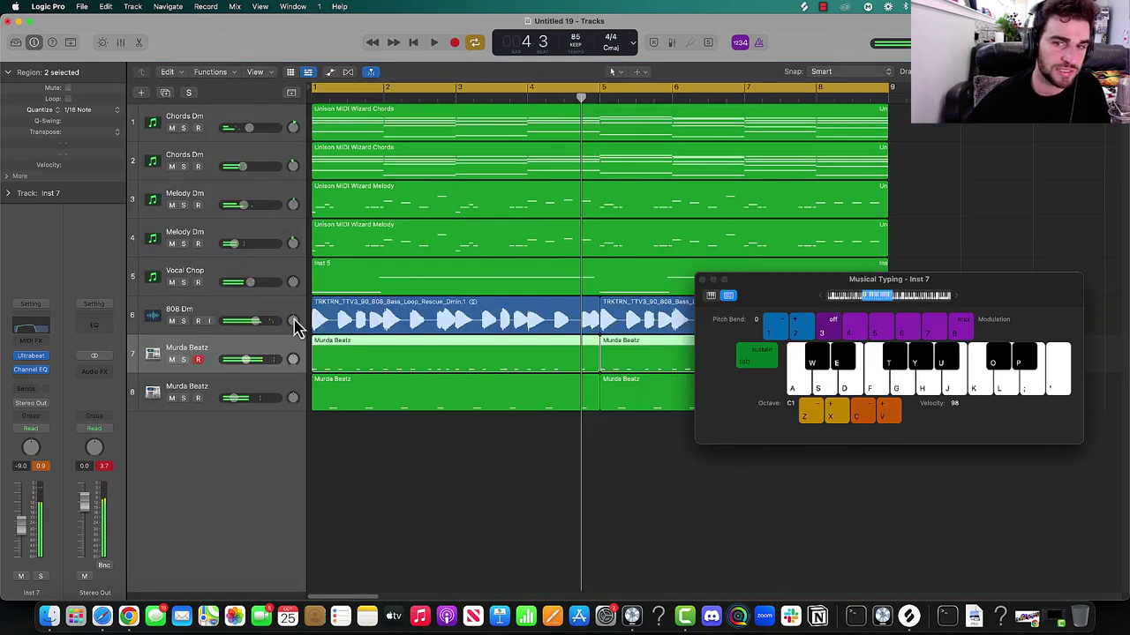
left_click(701, 280)
- Bounce the two kick regions in place to a new track named Kick_bip and lower that track's volume during playback
left_click(751, 370)
right_click(535, 338)
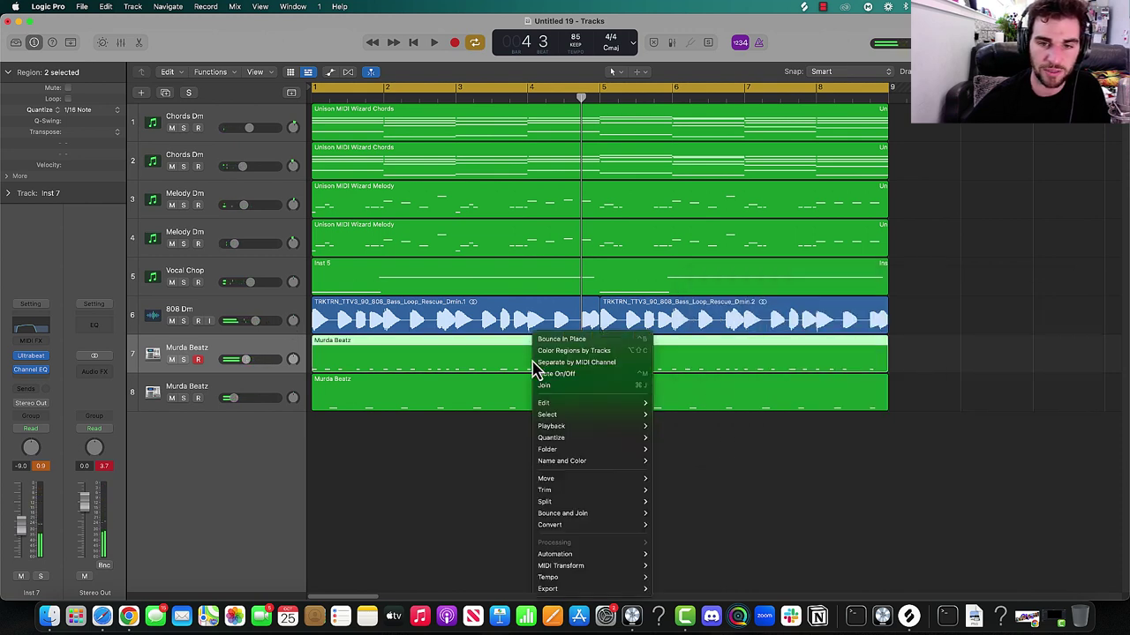
left_click(560, 340)
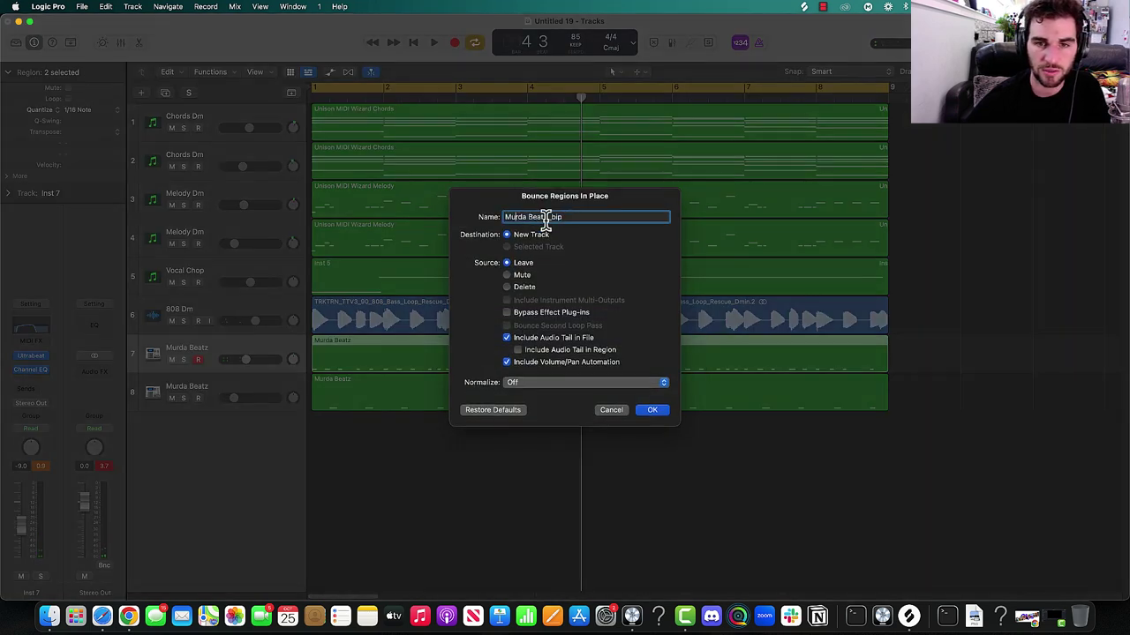
type("Kick")
key("Return")
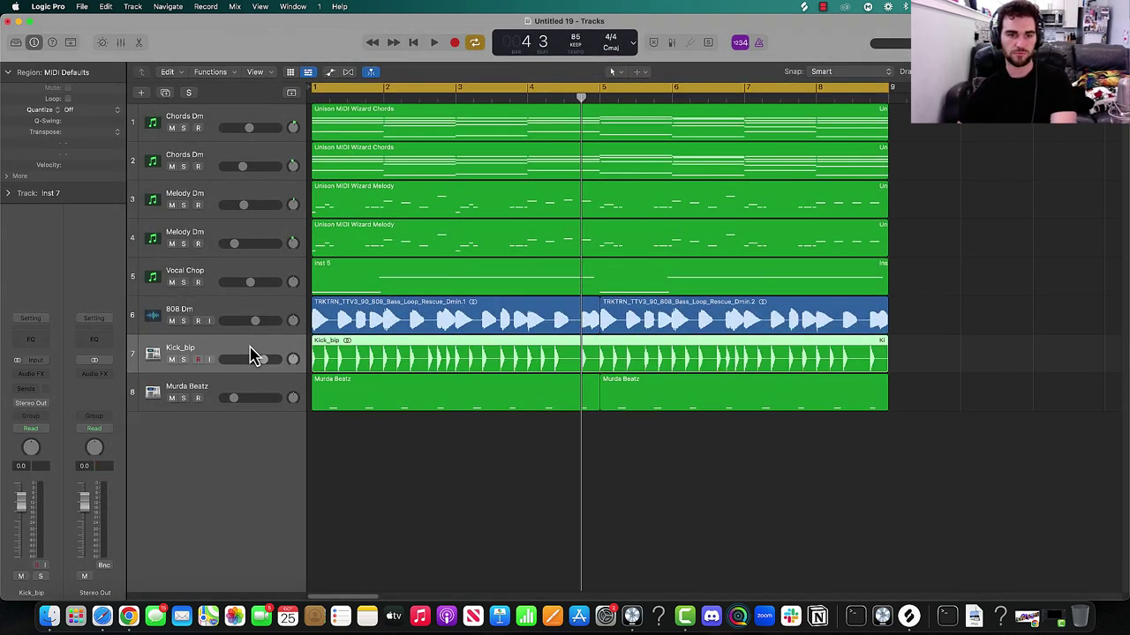
key("space")
left_click_drag(262, 359, 239, 362)
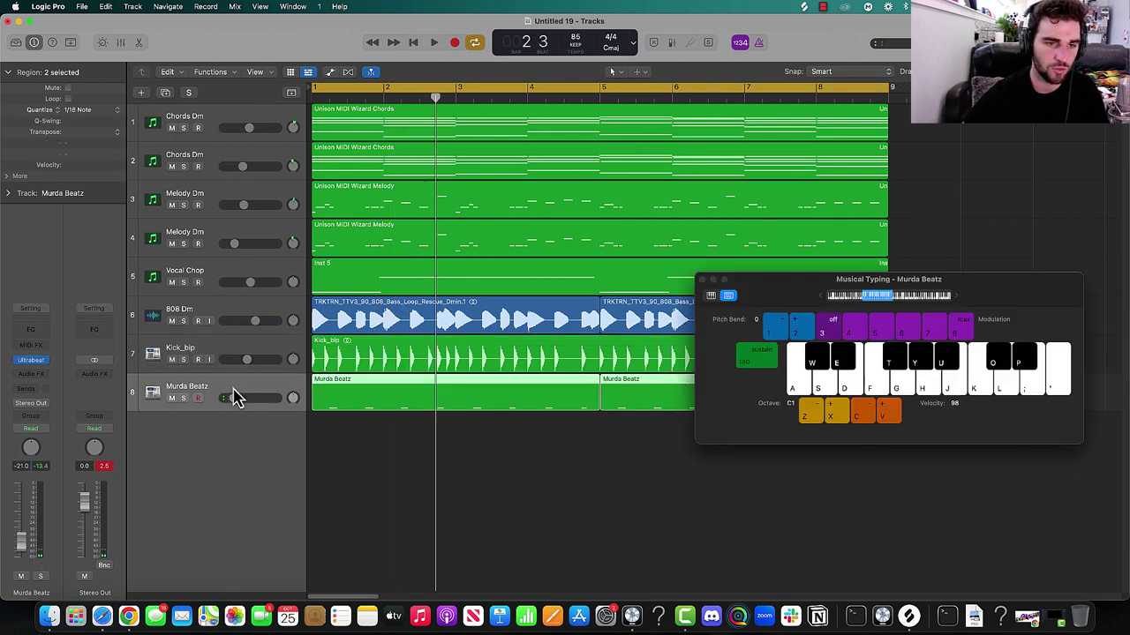
- Duplicate the Murda Beatz track as track 9, audition its kit through Musical Typing, and open Note Repeat
key("super+d")
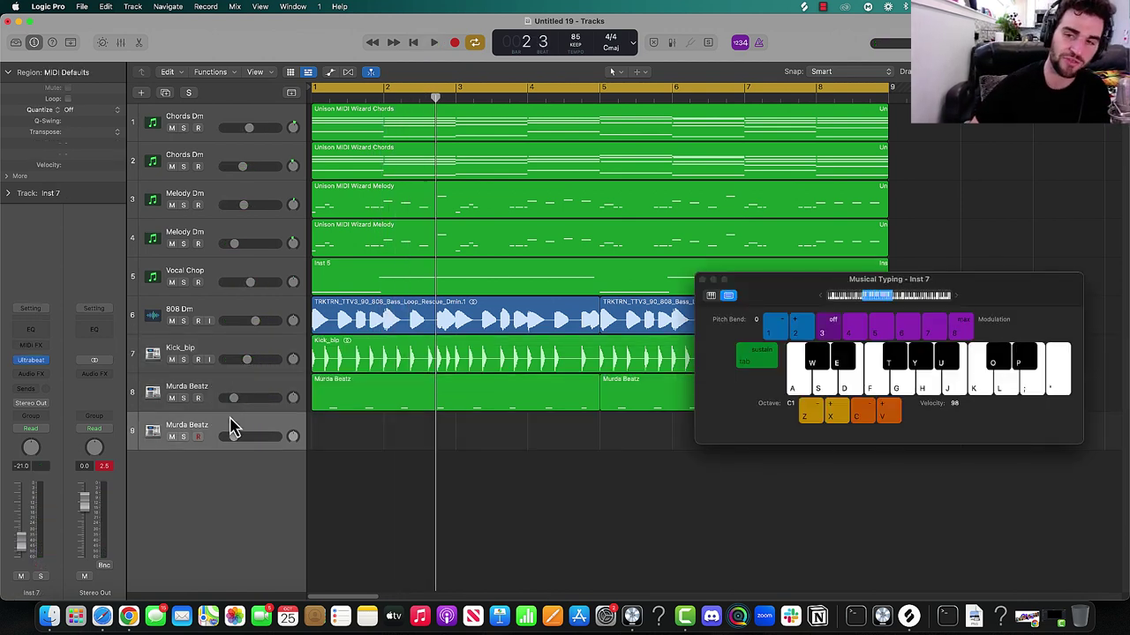
left_click(919, 371)
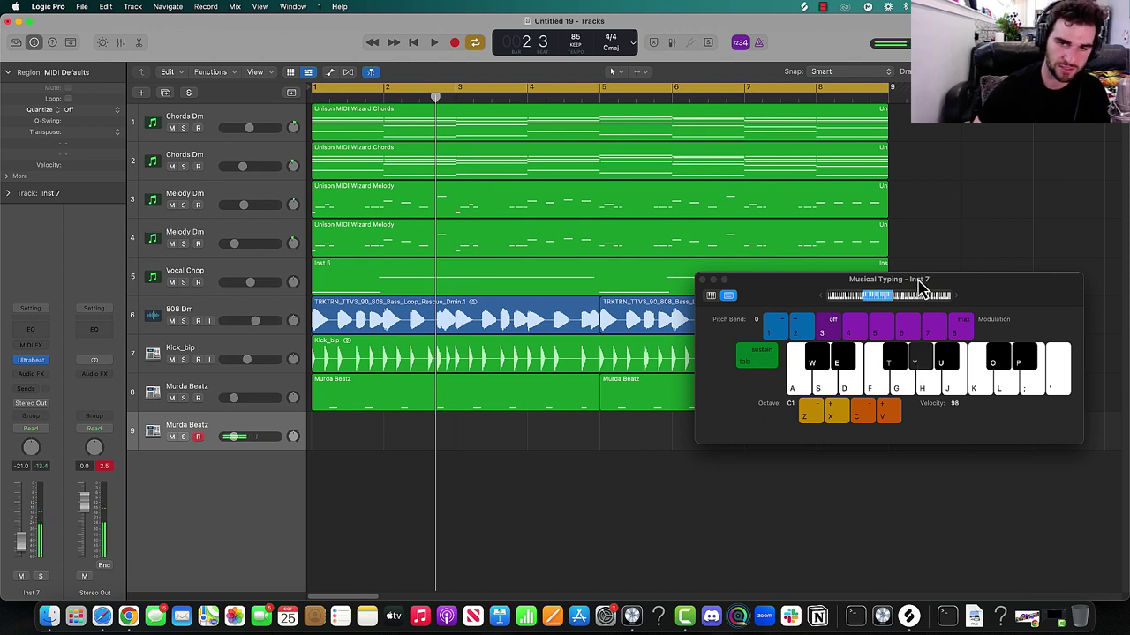
left_click_drag(918, 284, 631, 172)
key("ctrl+n")
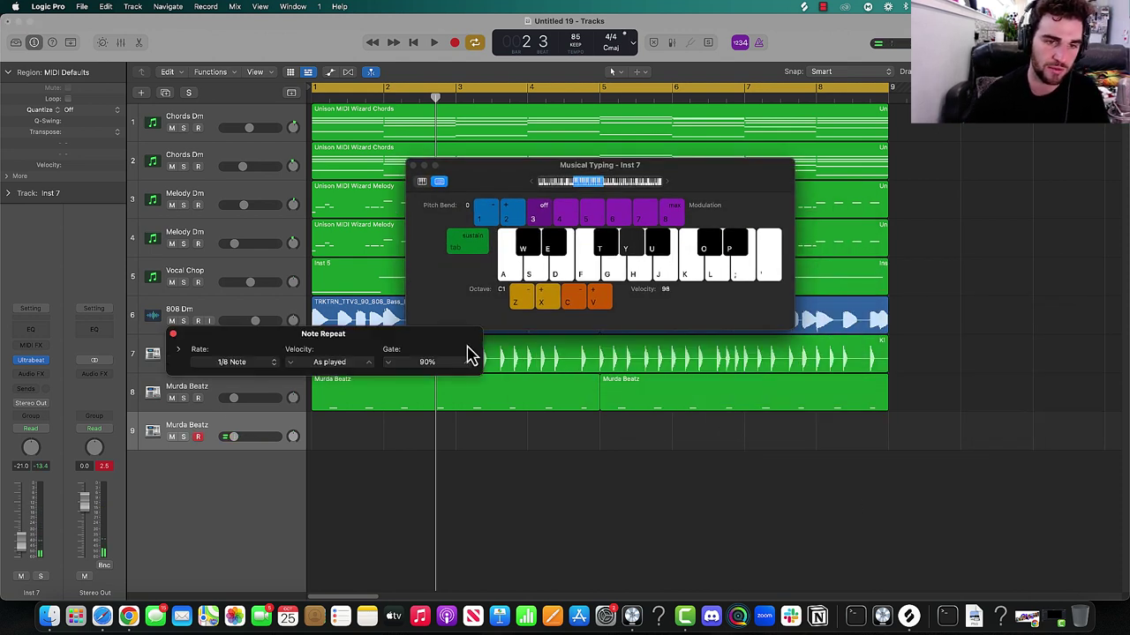
- Look up the Note Repeat shortcut in the key commands list by searching for note repeat, and close the list
left_click(62, 7)
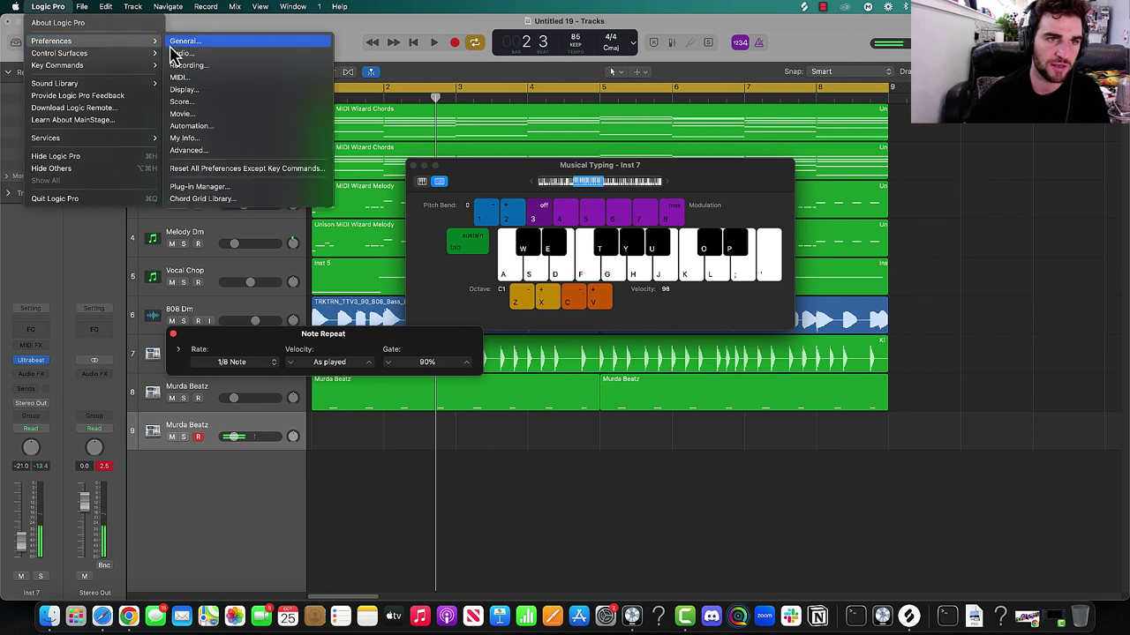
mouse_move(79, 73)
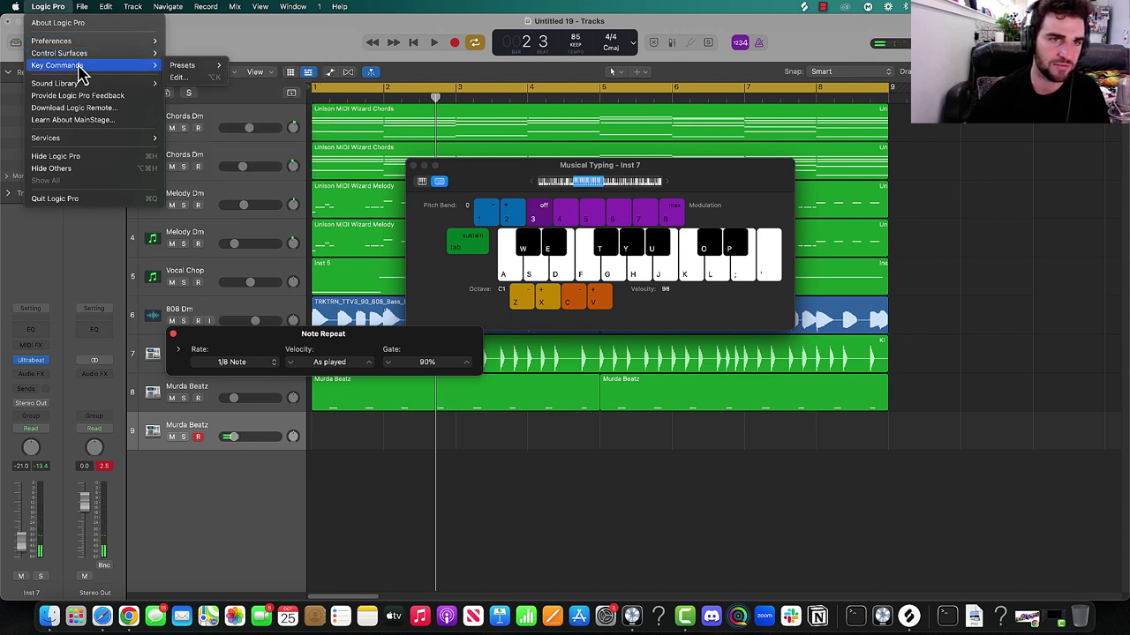
left_click(183, 80)
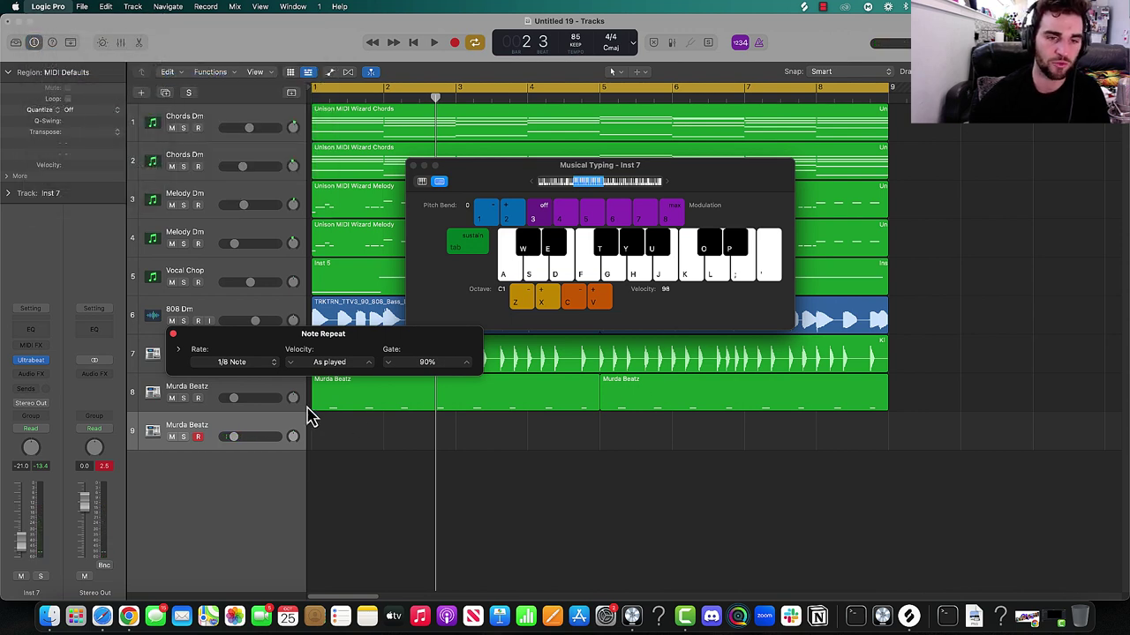
key("alt+k")
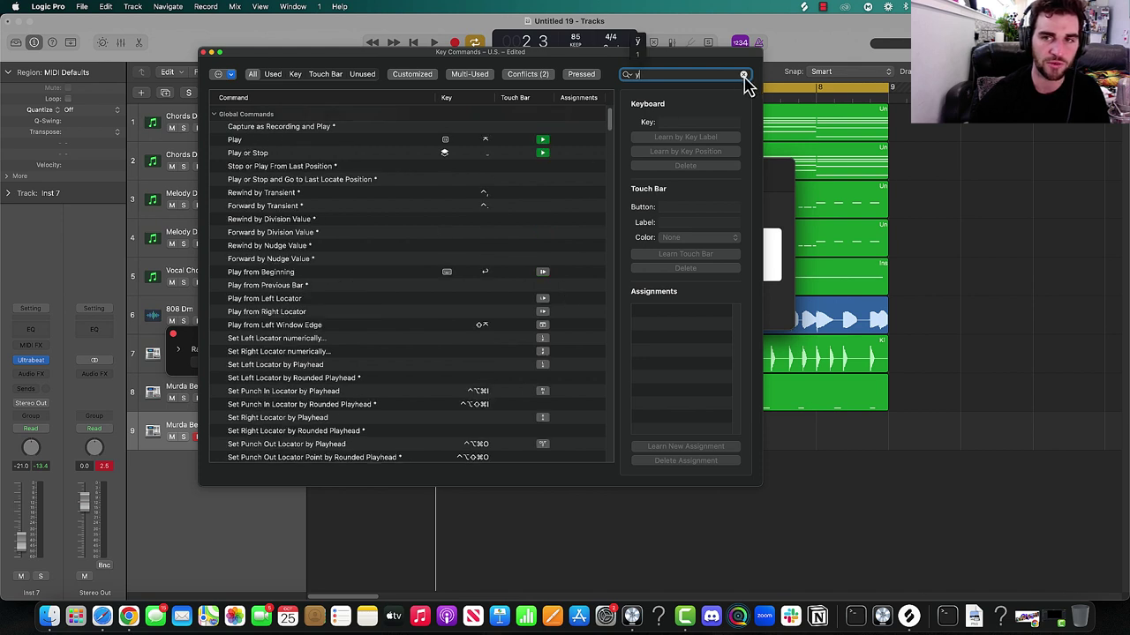
left_click(744, 75)
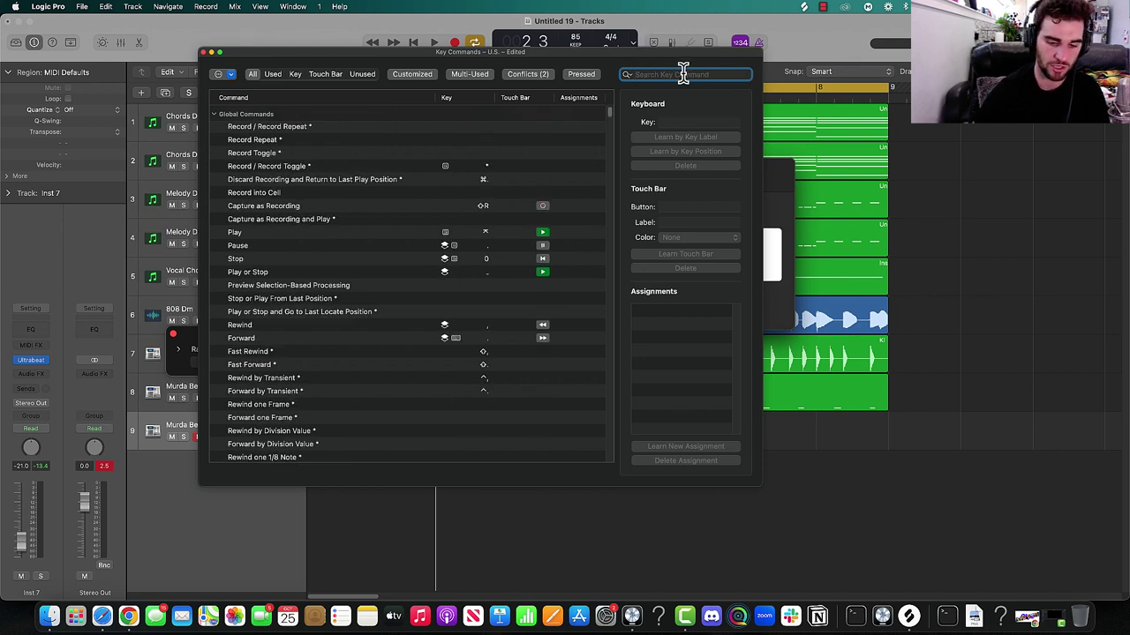
type("note repeat")
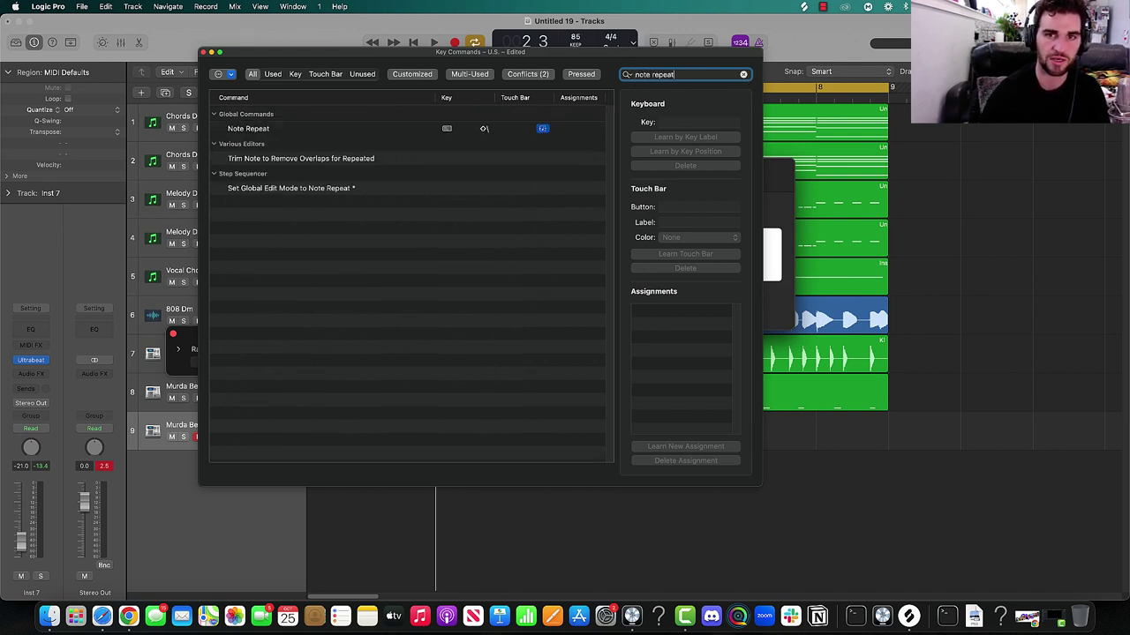
left_click(251, 129)
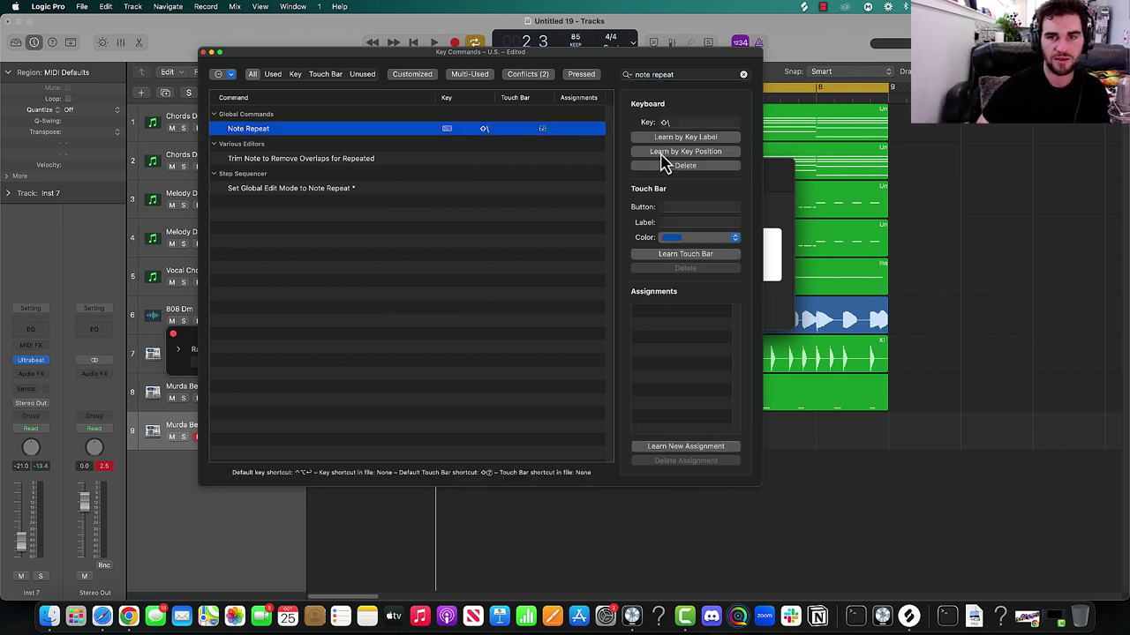
left_click(203, 52)
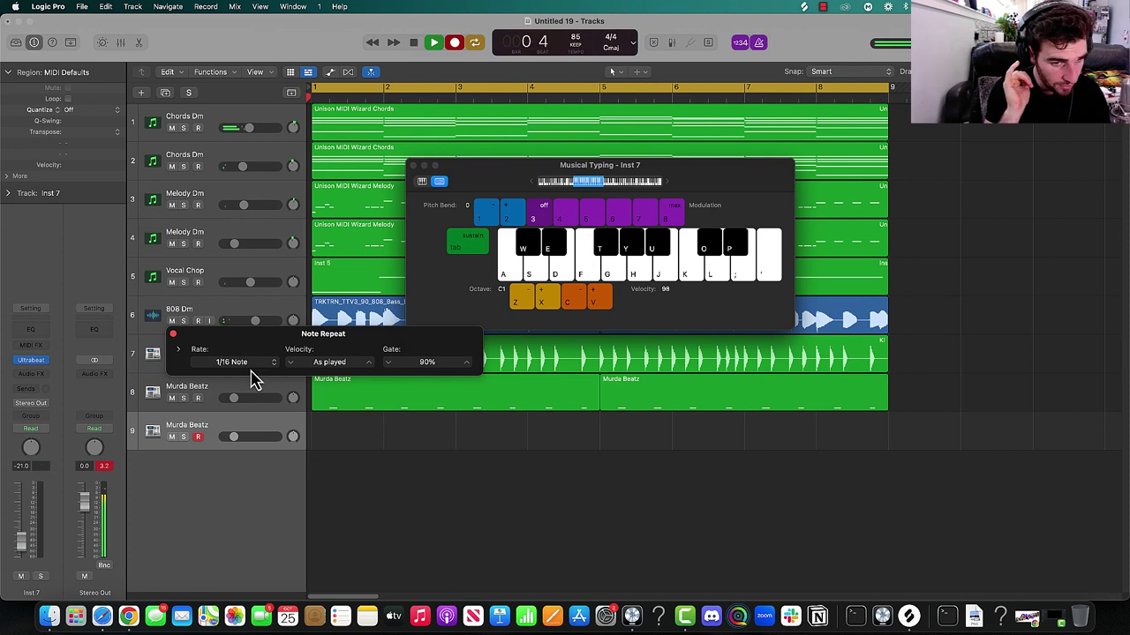
- Record the hi-hat and roll parts on the duplicated Murda Beatz tracks with Note Repeat, changing the repeat rate for the rolls
key("u")
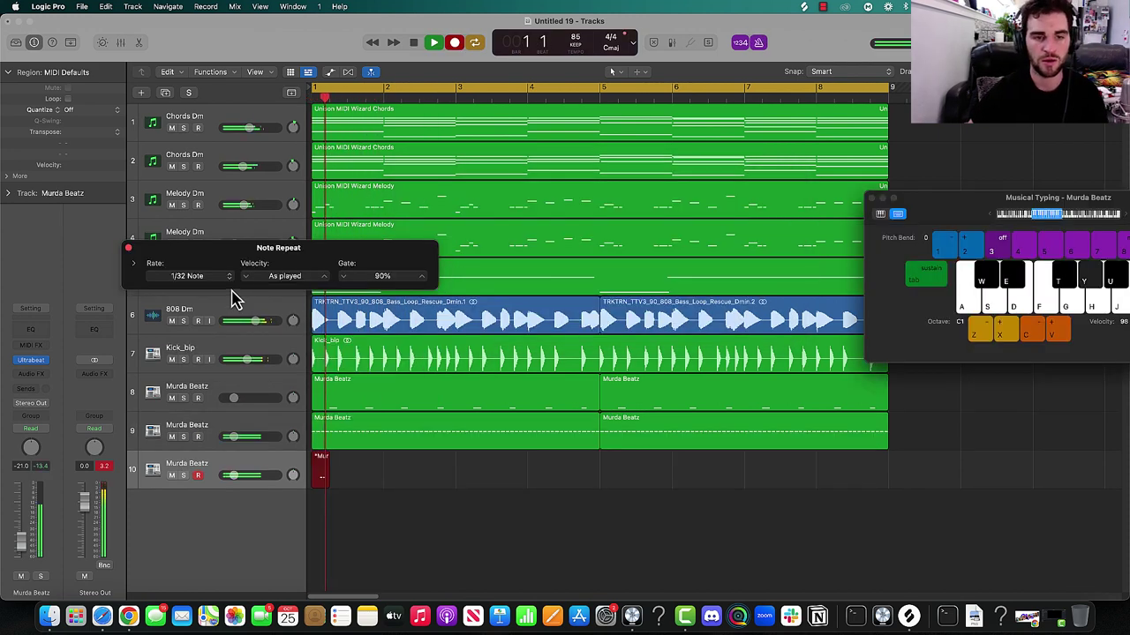
left_click(207, 277)
left_click(210, 289)
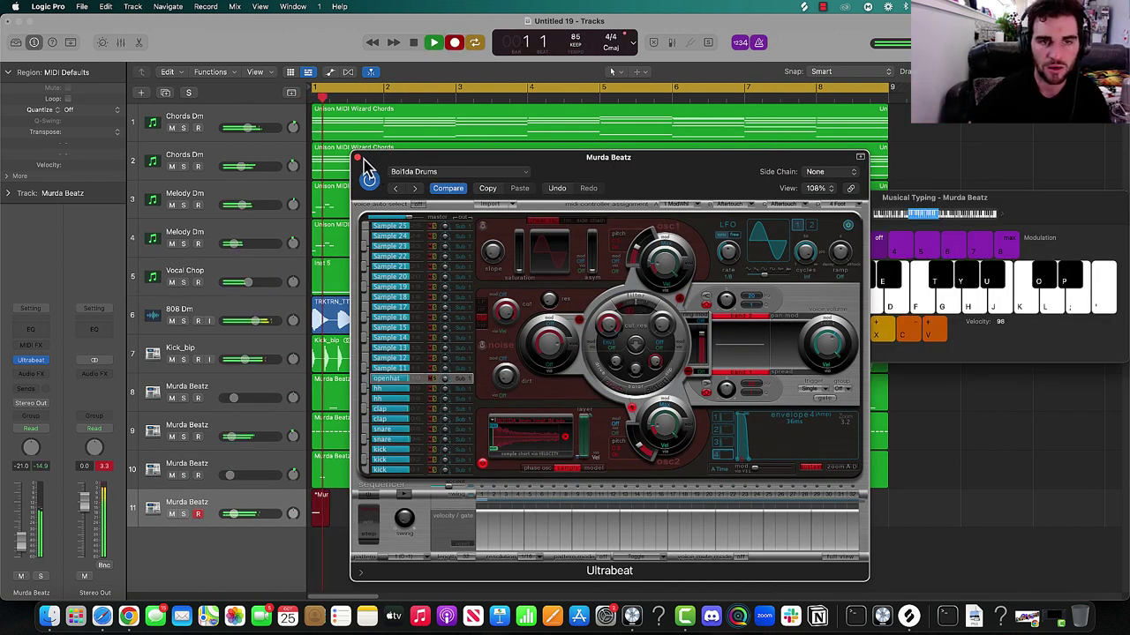
left_click_drag(954, 216, 641, 156)
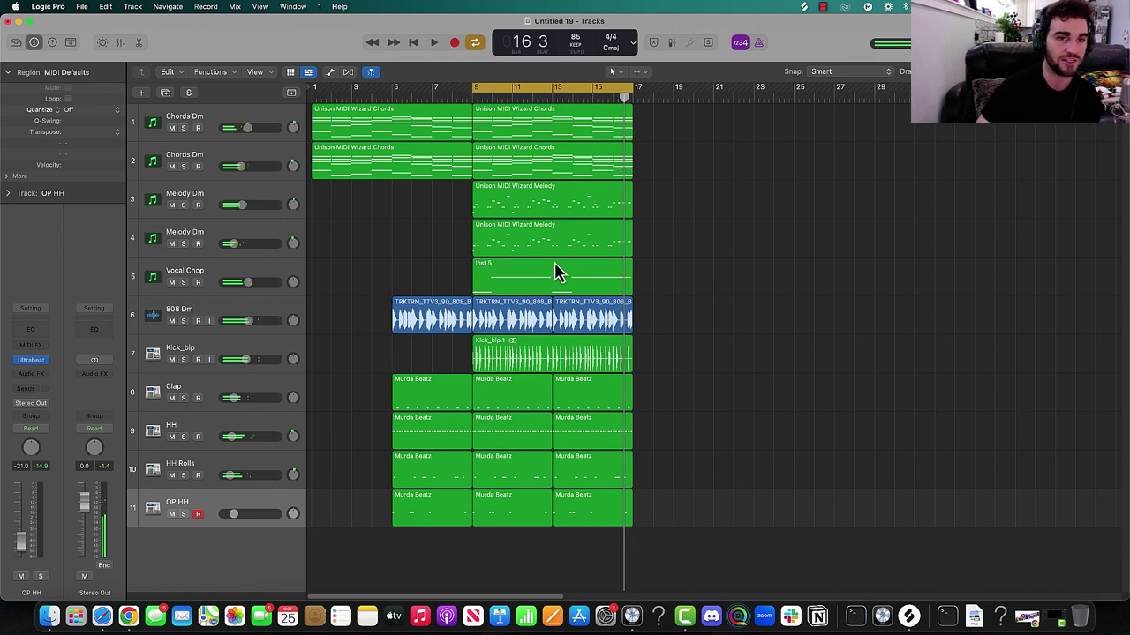
- Open the Scorch and Unison MIDI Wizard plug-in windows of the first Chords Dm track, with Scorch in front
left_click(215, 125)
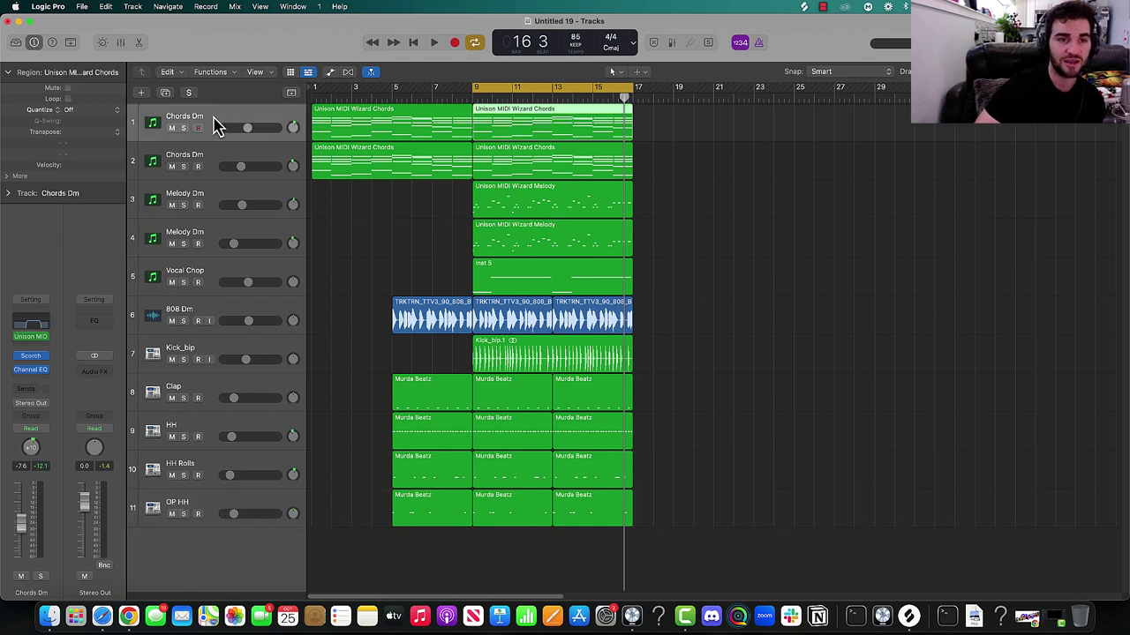
left_click(35, 358)
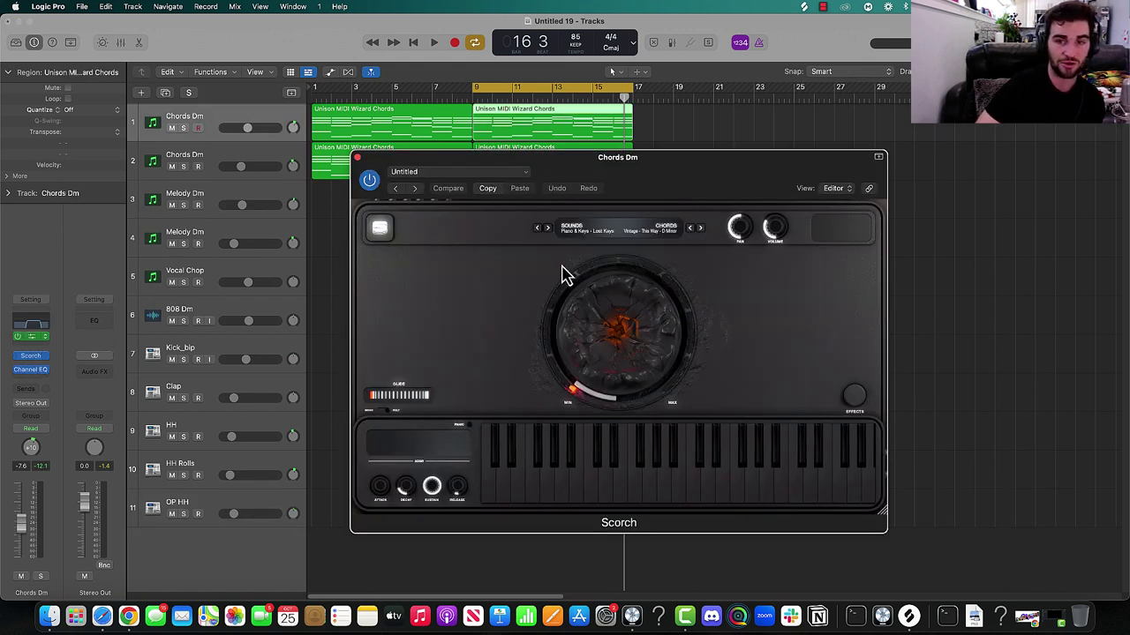
left_click_drag(557, 176, 336, 126)
left_click(895, 128)
left_click_drag(896, 128, 834, 163)
left_click(479, 141)
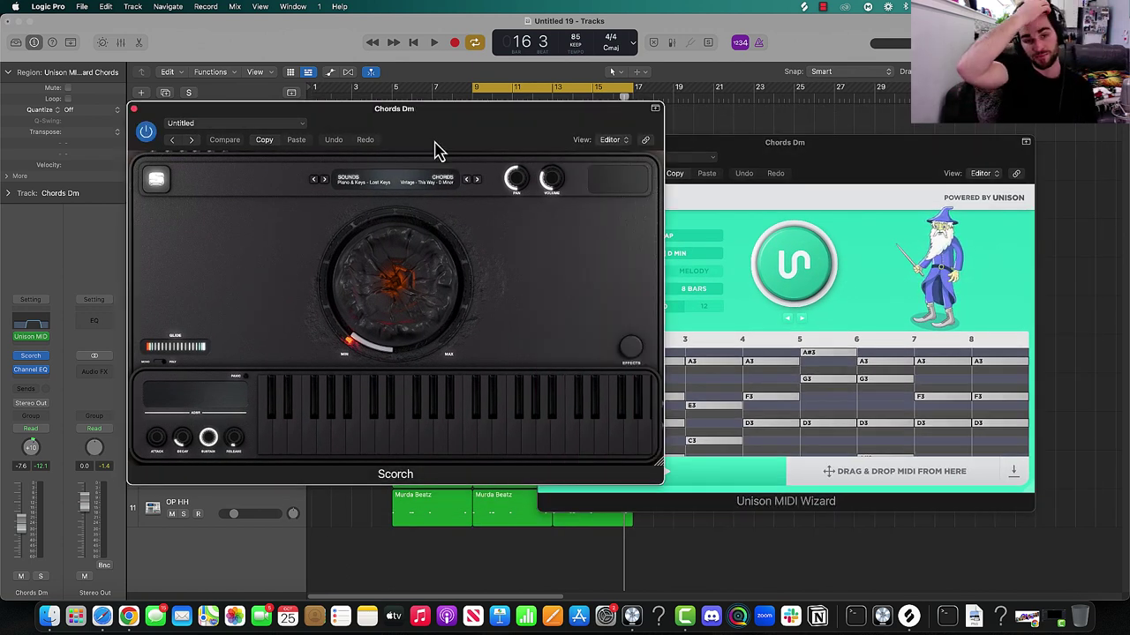
- Compare the Scorch and MIDI Wizard interfaces by alternating between them, and reposition the MIDI Wizard window beside Scorch
left_click(827, 173)
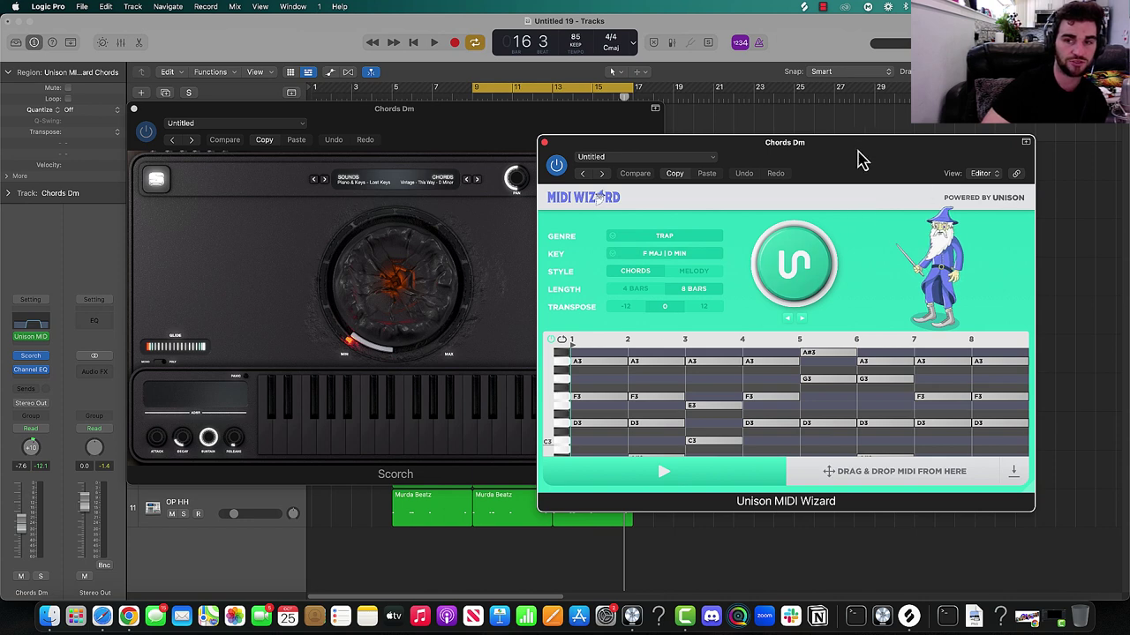
left_click_drag(860, 161, 777, 131)
left_click(382, 114)
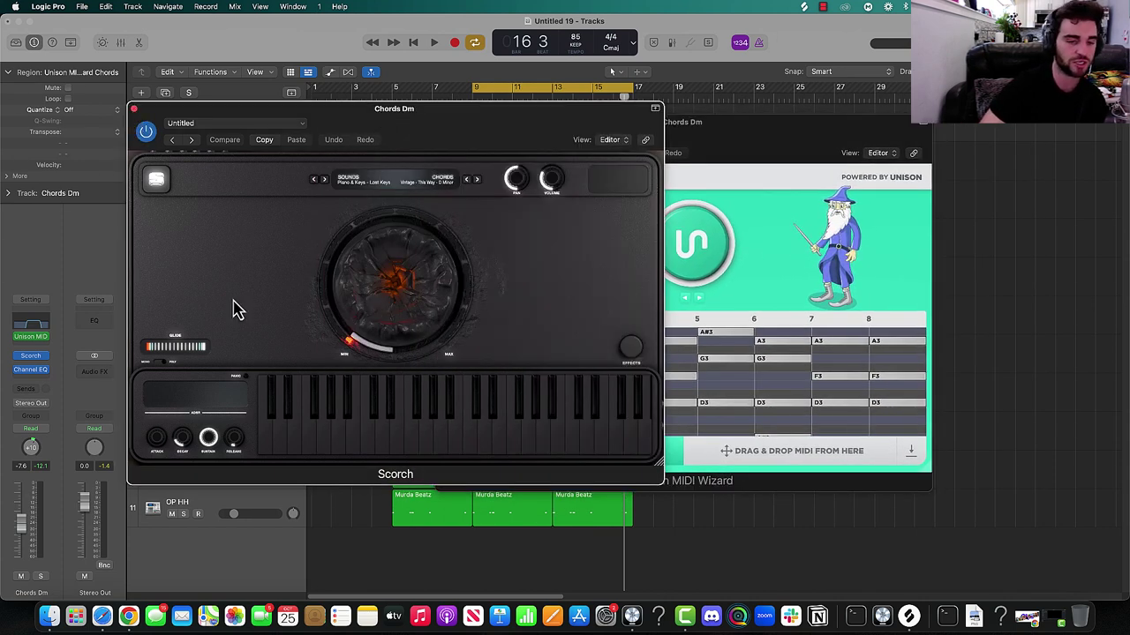
left_click(741, 162)
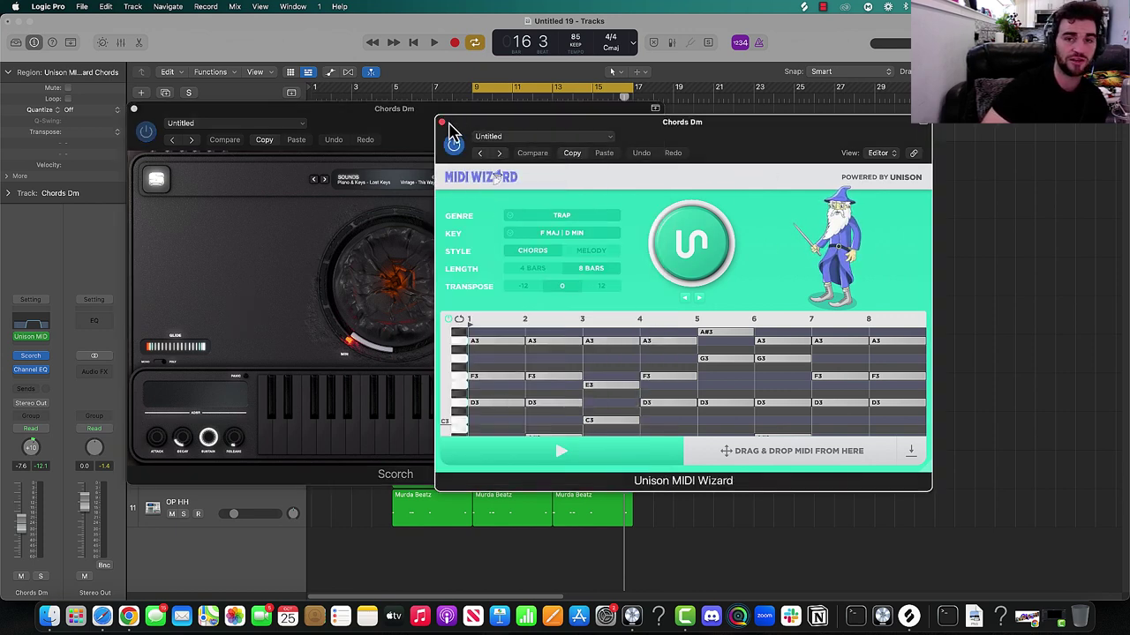
left_click_drag(561, 130, 643, 120)
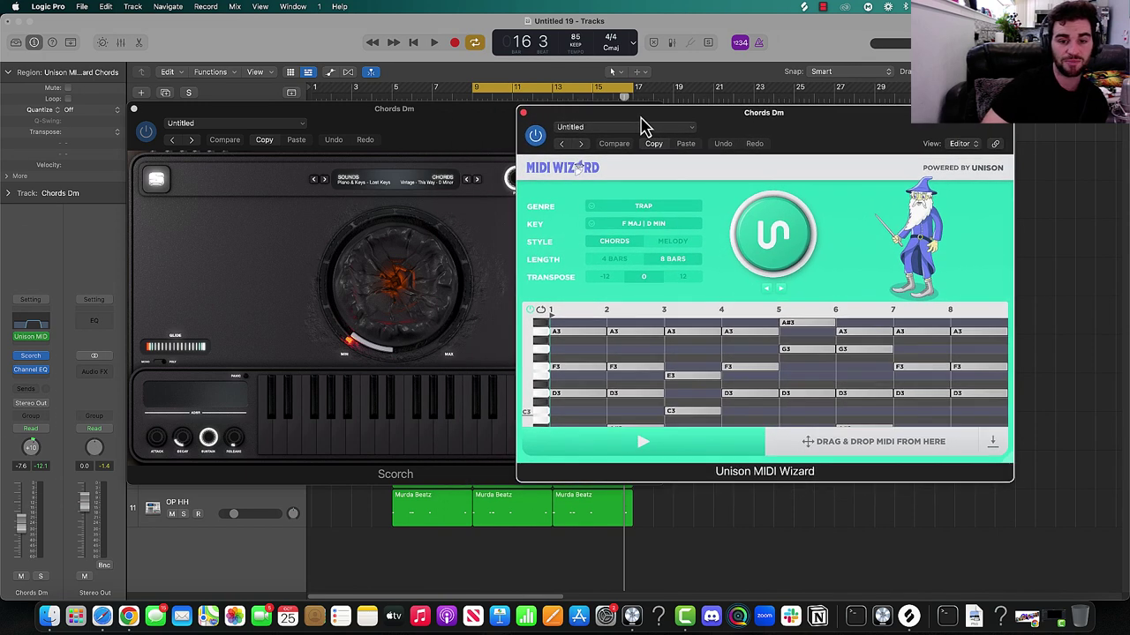